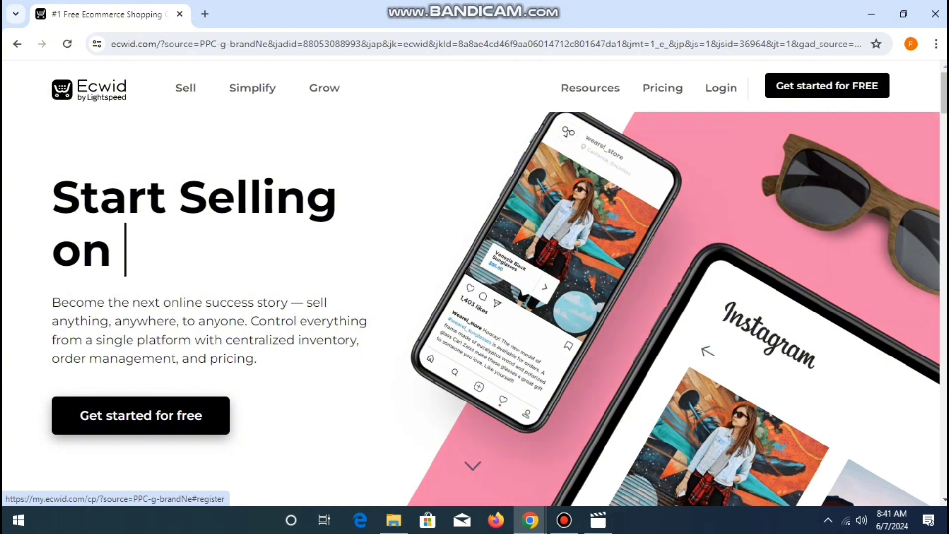
Register a free Ecwid account with the owner's full name, e-mail address and account password, and continue to the store setup.
left_click(826, 85)
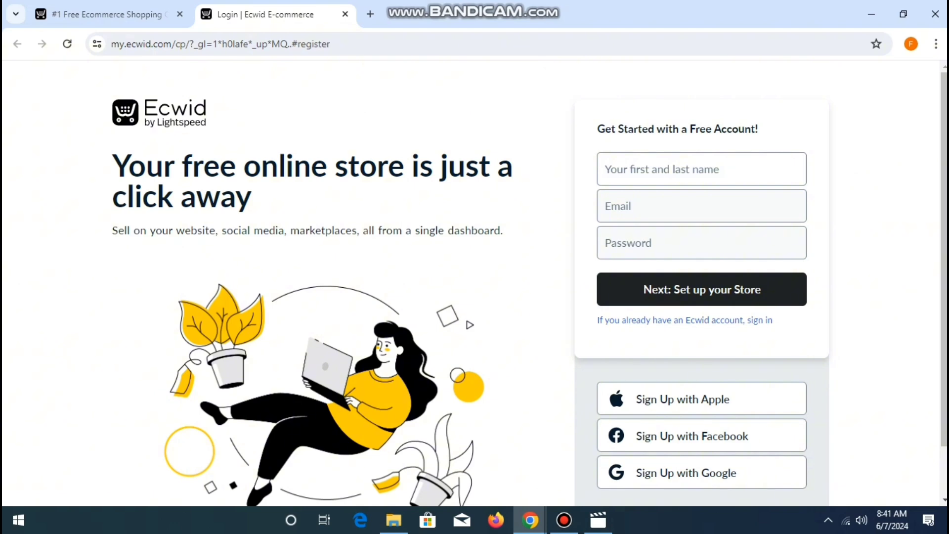
left_click(700, 169)
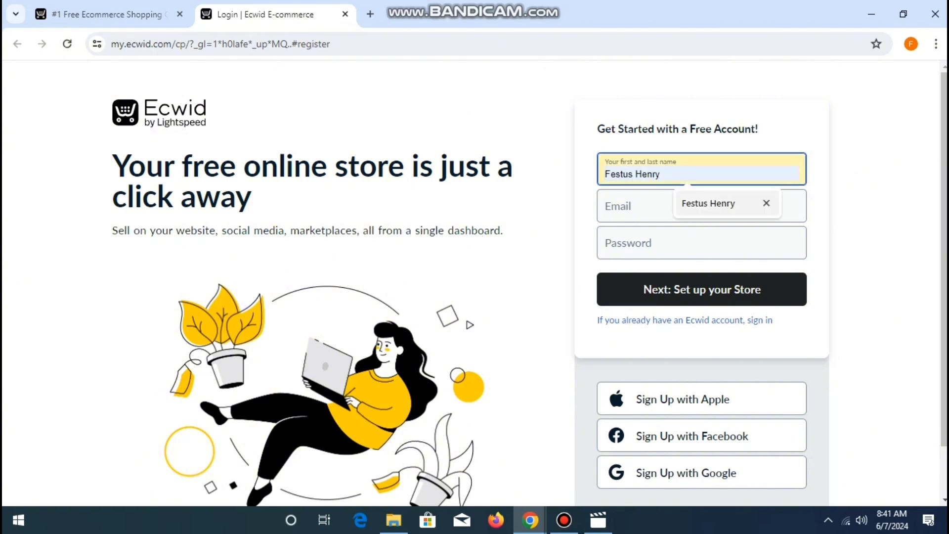
left_click(708, 203)
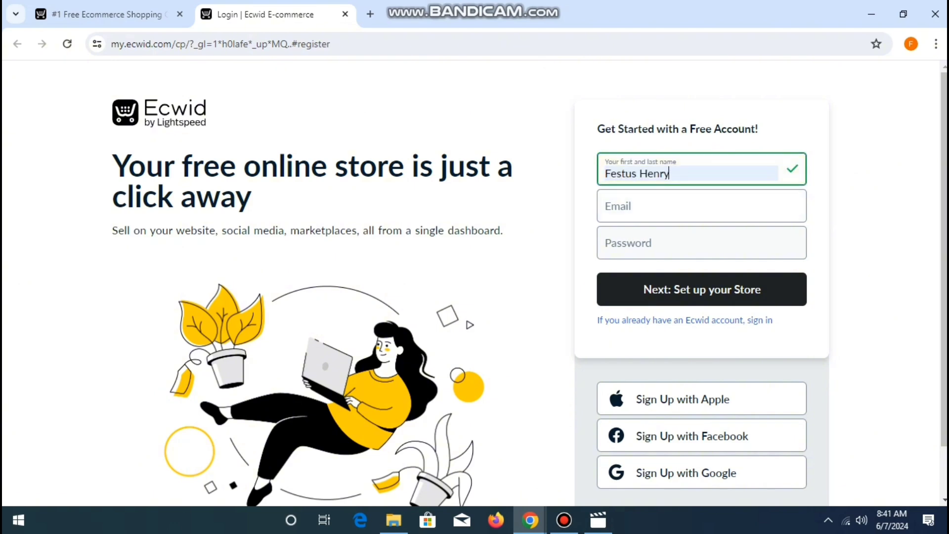
left_click(701, 206)
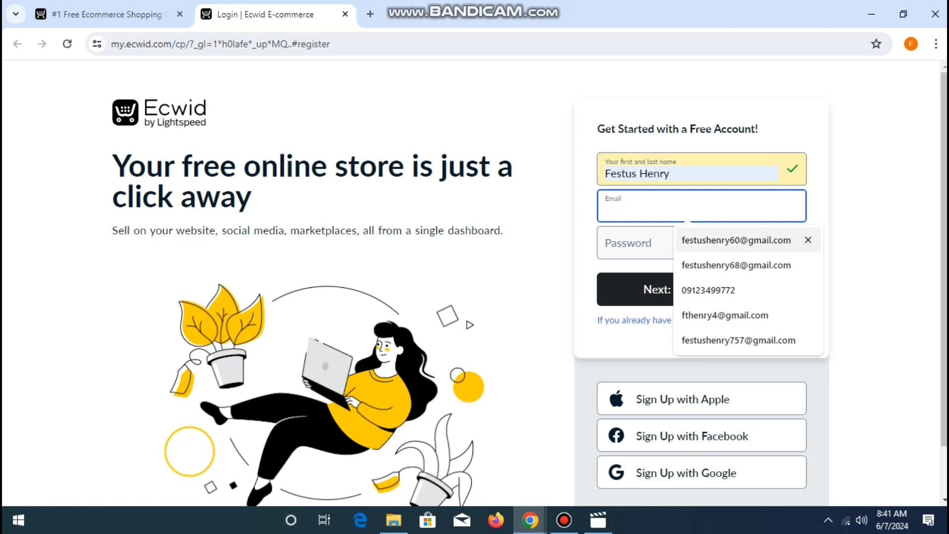
key("Return")
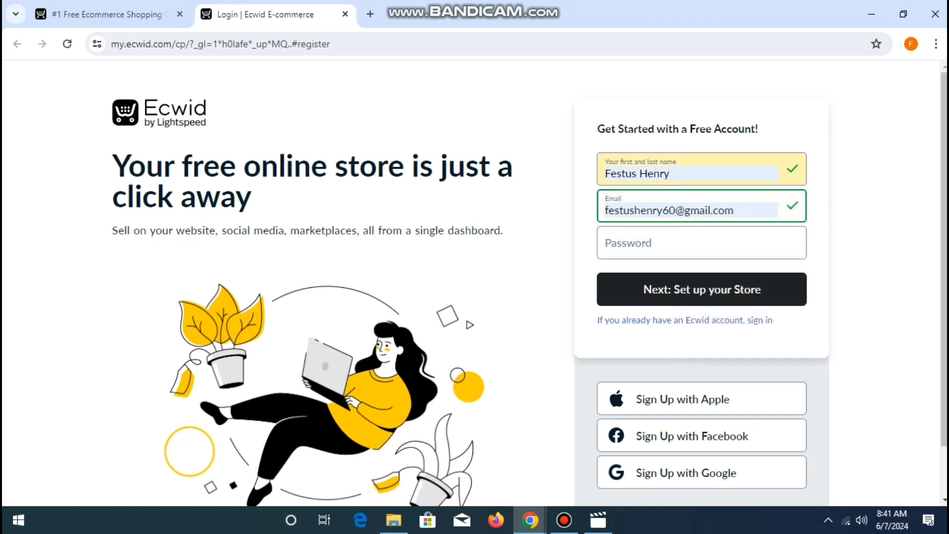
left_click(701, 242)
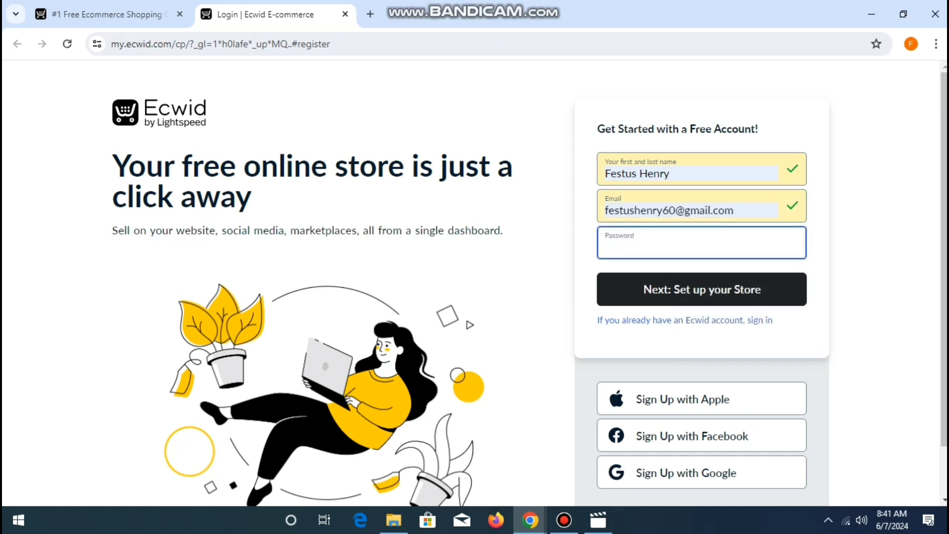
type("••••••••")
key("Return")
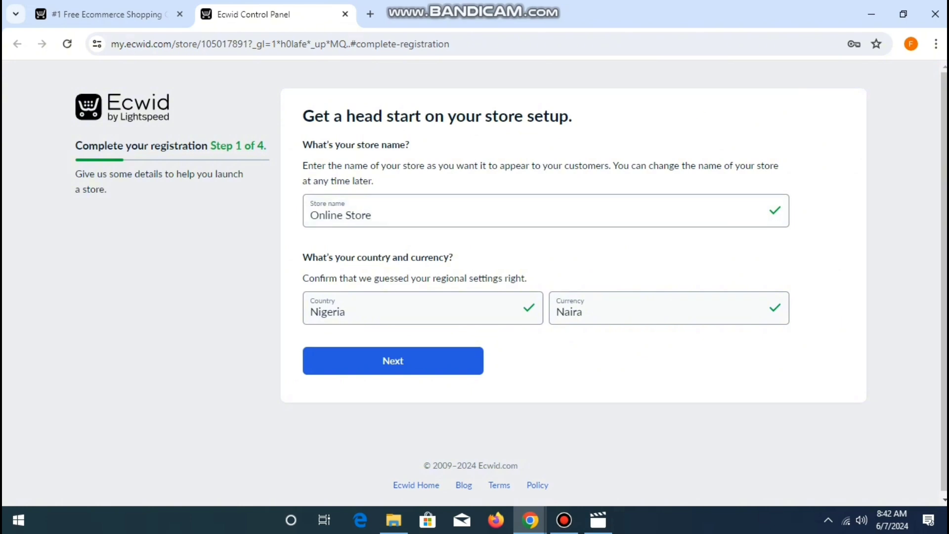
Replace the store name with SKINCARE and submit the first registration page with the suggested country and currency.
left_click(371, 214)
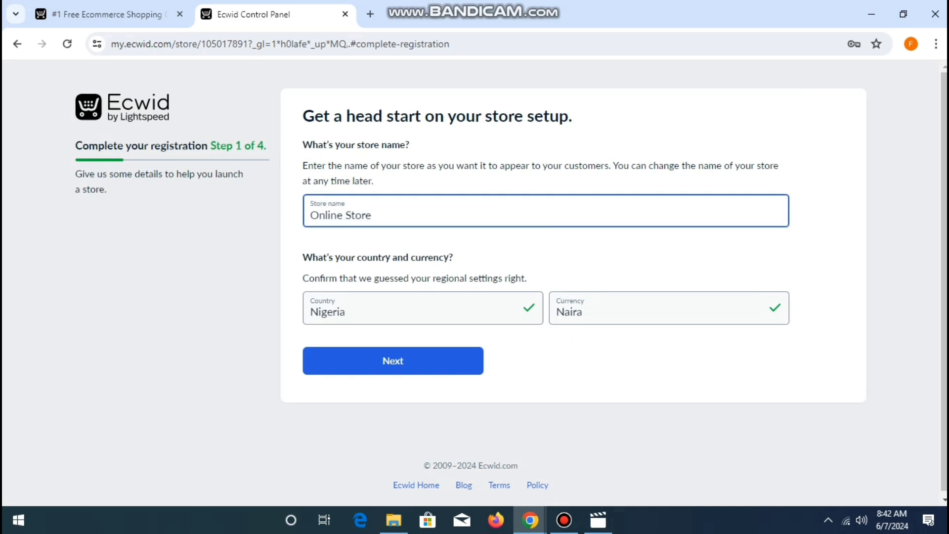
key("BackSpace")
key("BackSpace")
key("BackSpace")
key("BackSpace")
key("BackSpace")
key("BackSpace")
key("BackSpace")
key("BackSpace")
key("BackSpace")
key("BackSpace")
key("BackSpace")
key("BackSpace")
type("SKINCARE")
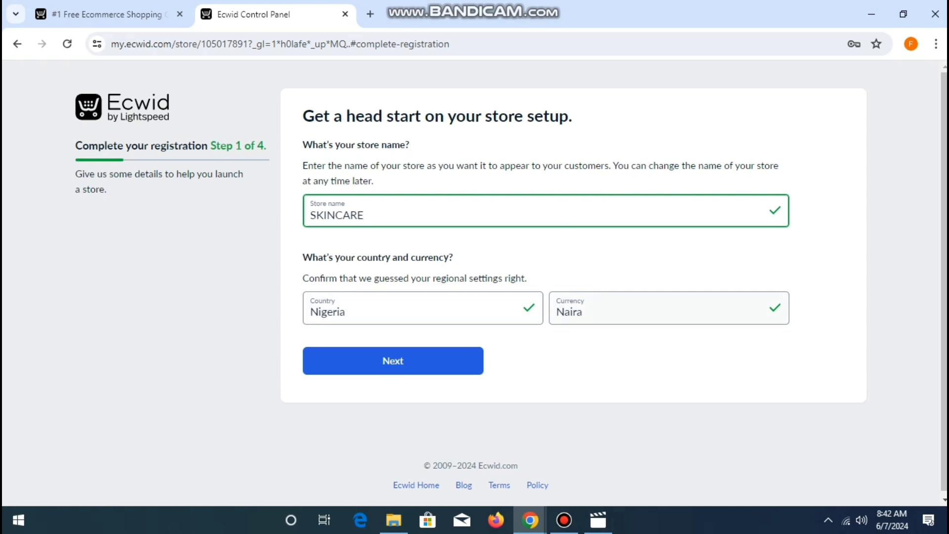
key("Return")
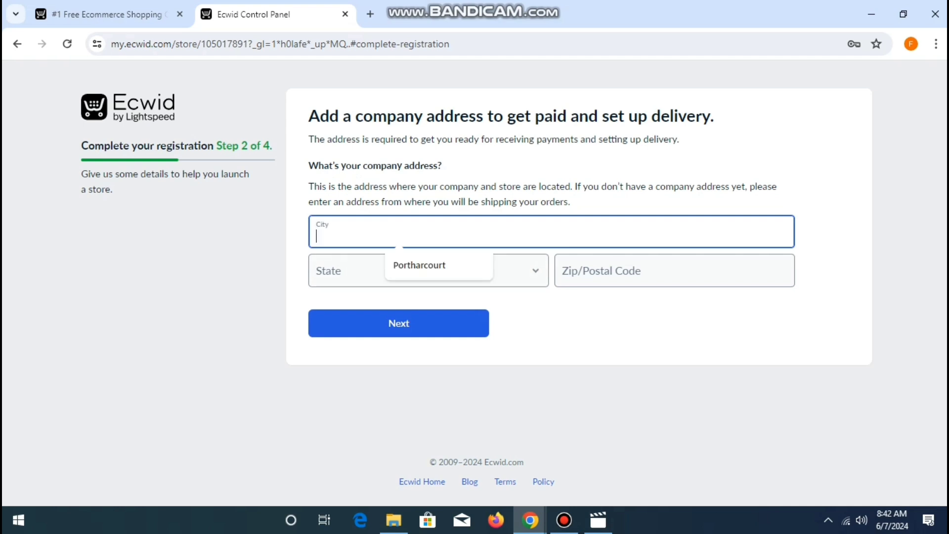
Fill in the company address with the saved city, the matching state and the longer saved postal code, and submit it.
left_click(414, 265)
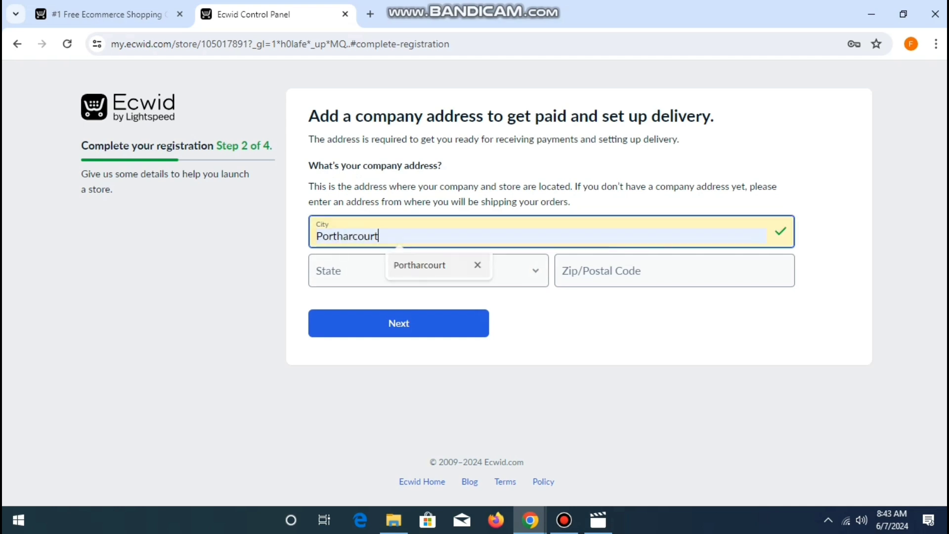
left_click(413, 267)
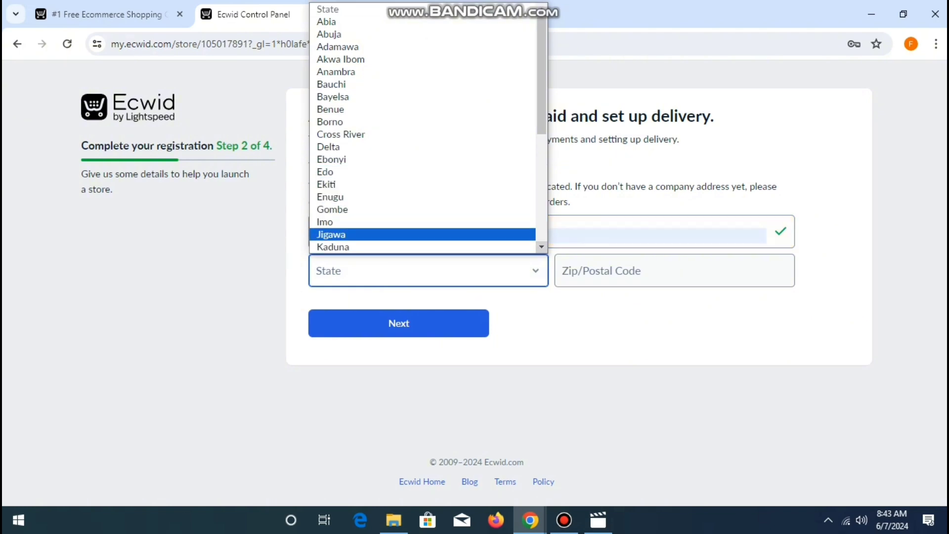
scroll(423, 128, "down", 3)
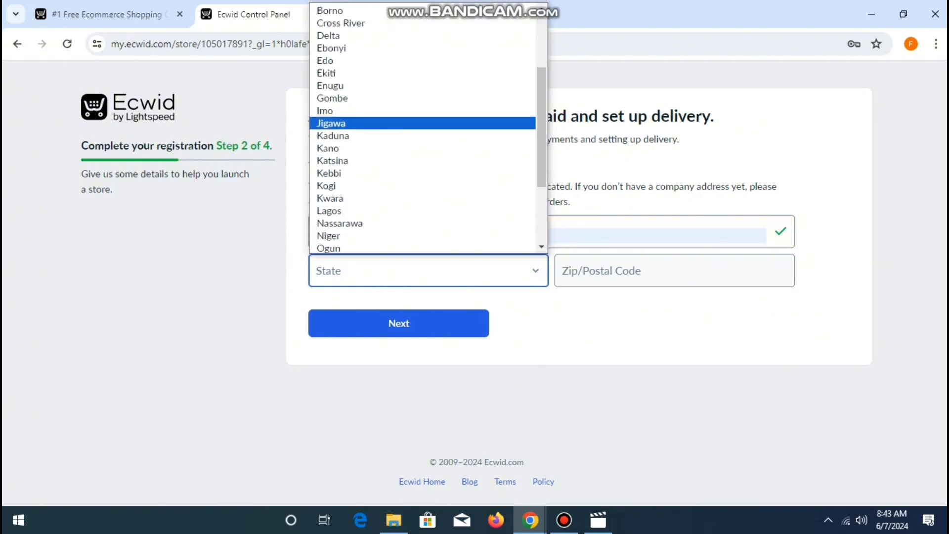
scroll(422, 127, "down", 3)
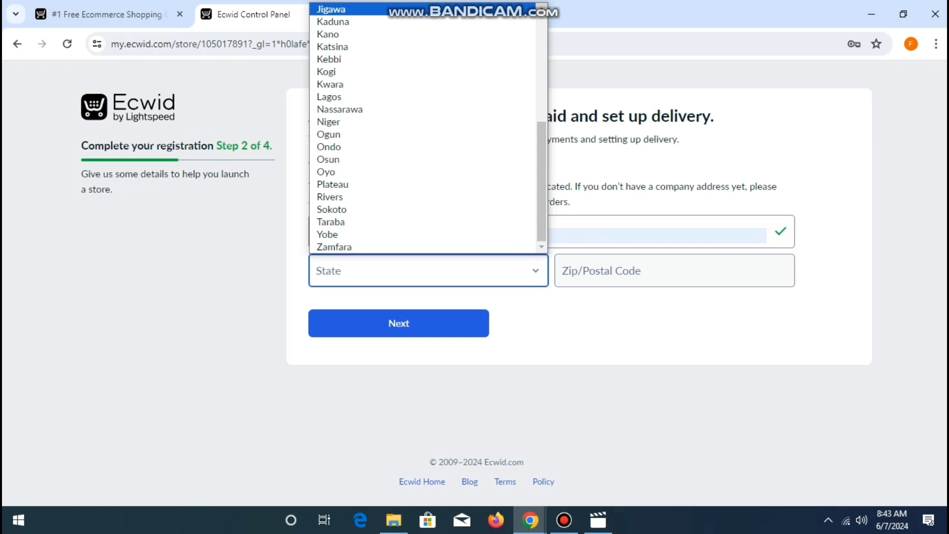
scroll(423, 128, "up", 3)
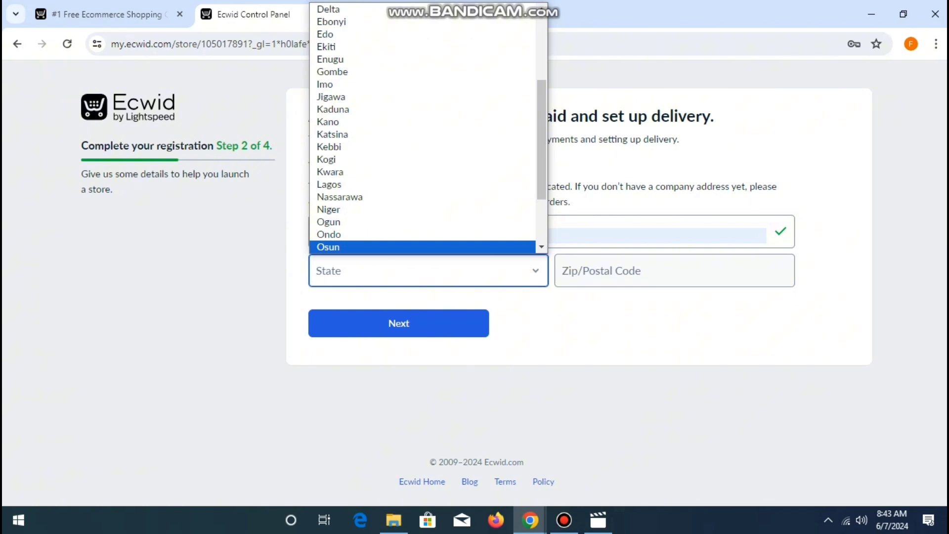
scroll(542, 247, "down", 3)
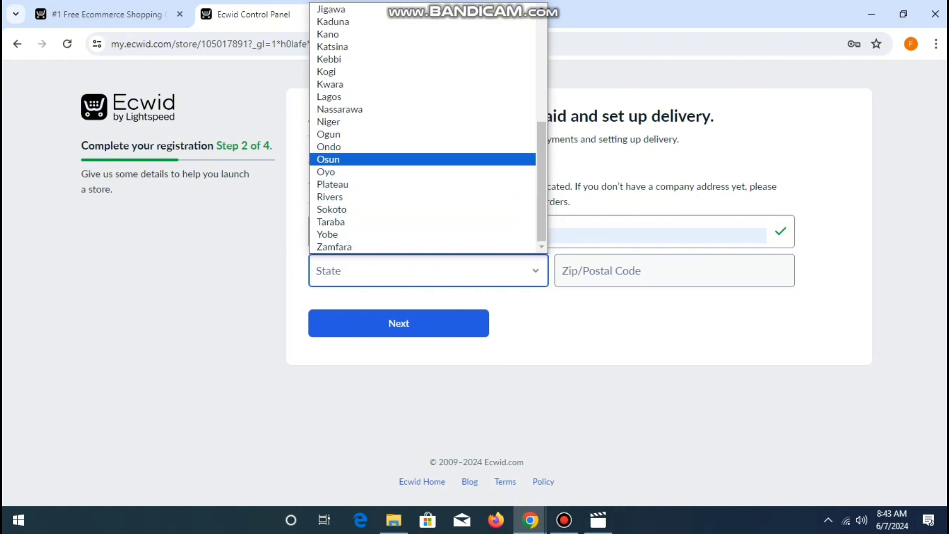
left_click(341, 197)
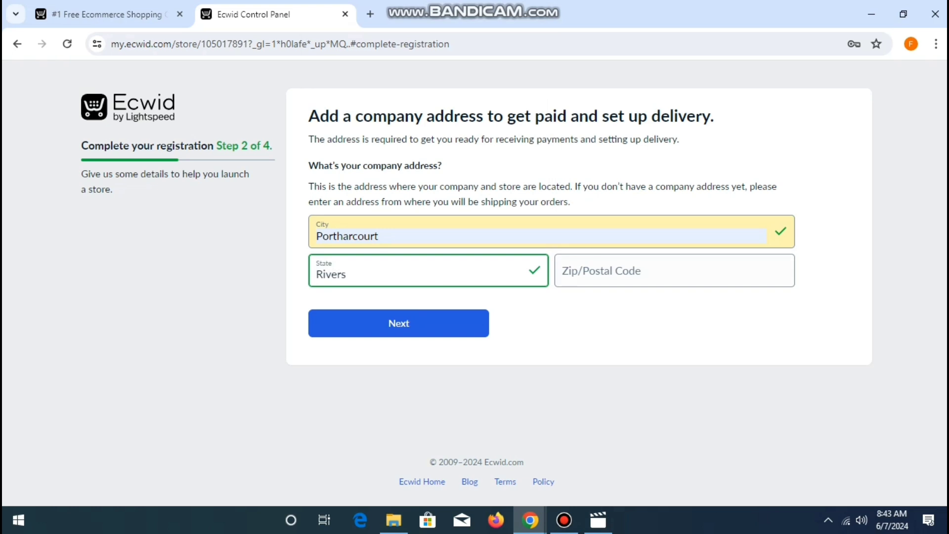
left_click(644, 271)
key("Down")
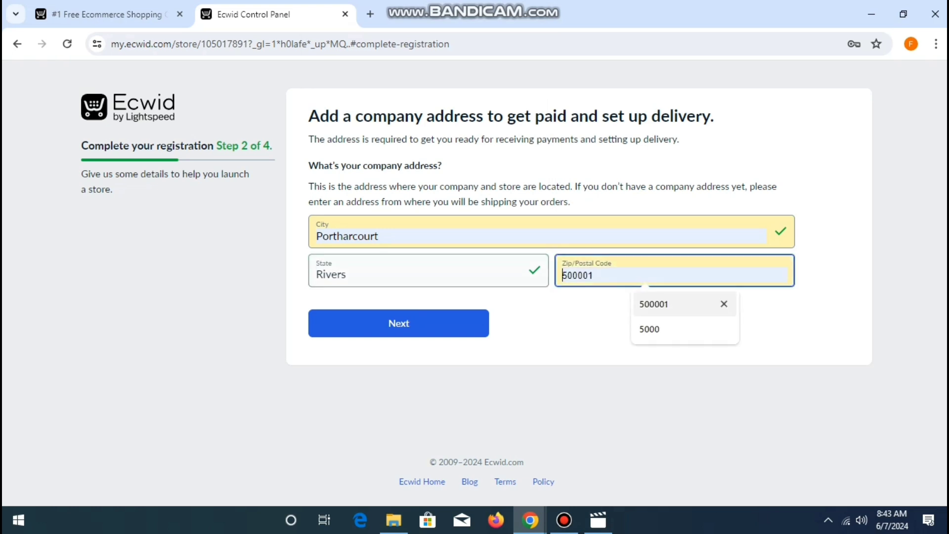
key("Return")
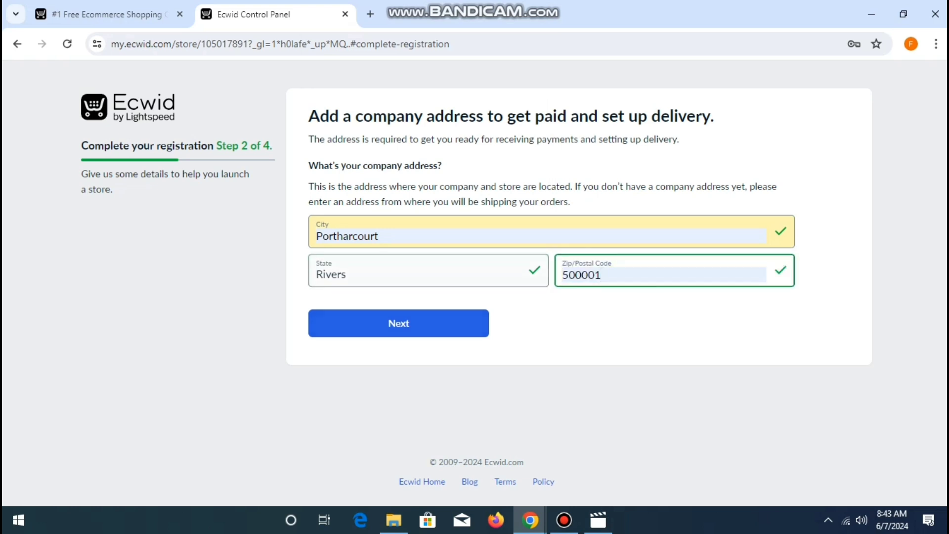
left_click(398, 324)
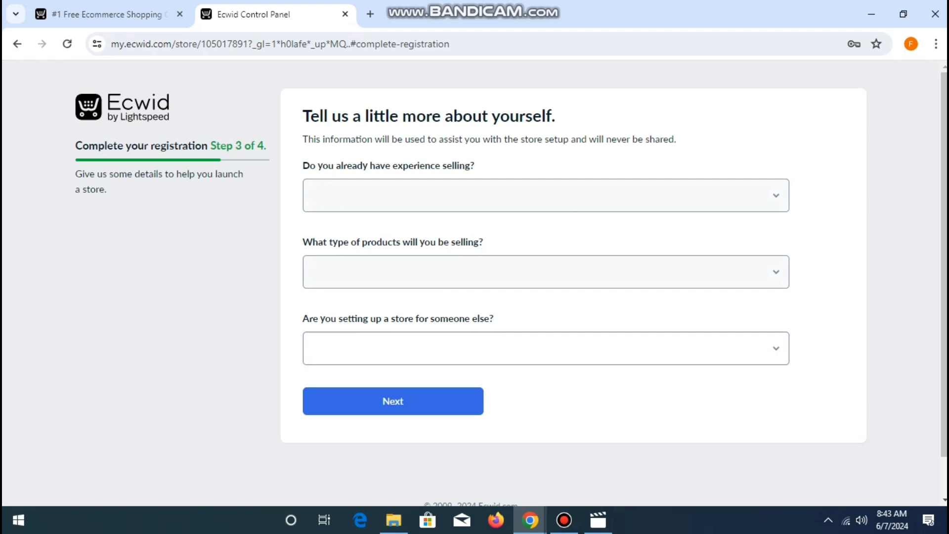
Skip the optional questions about selling experience and answer No to already having a website.
left_click(393, 401)
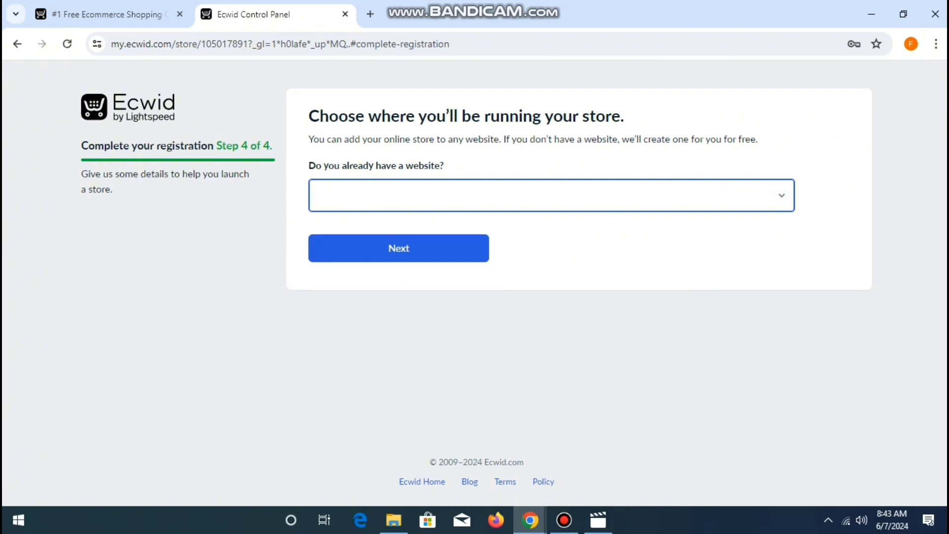
key("space")
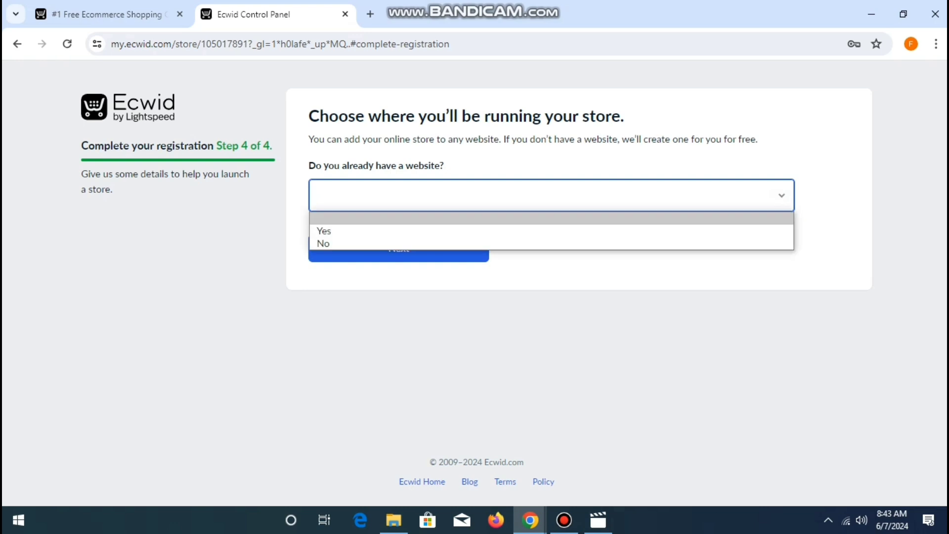
key("Down")
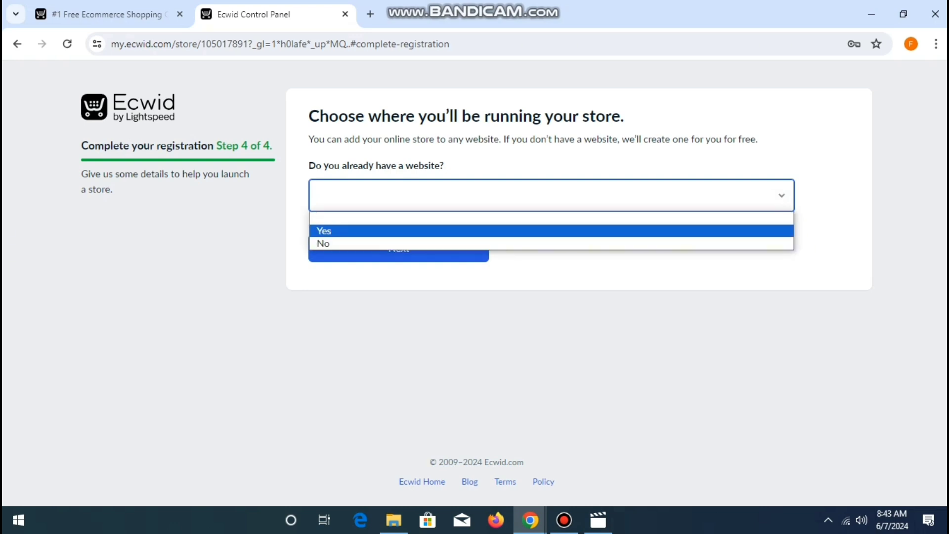
key("Down")
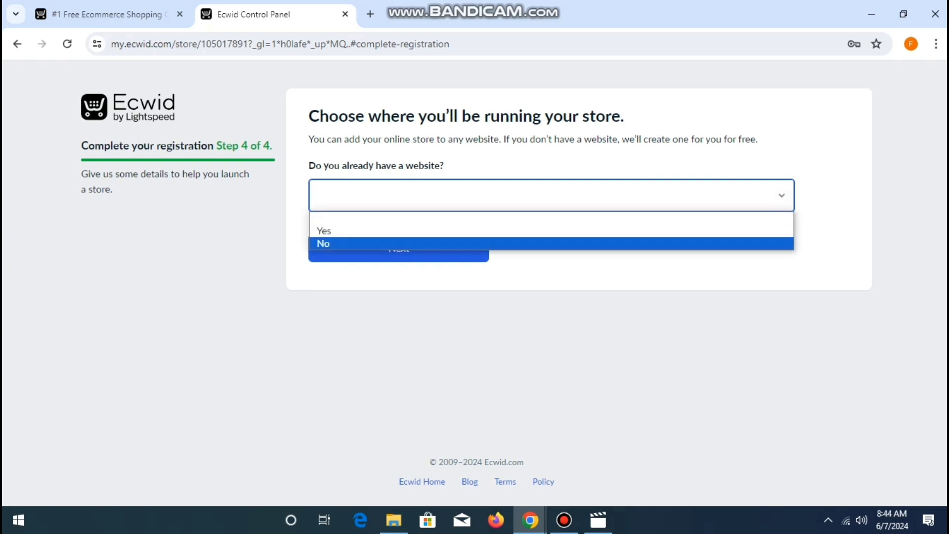
key("Return")
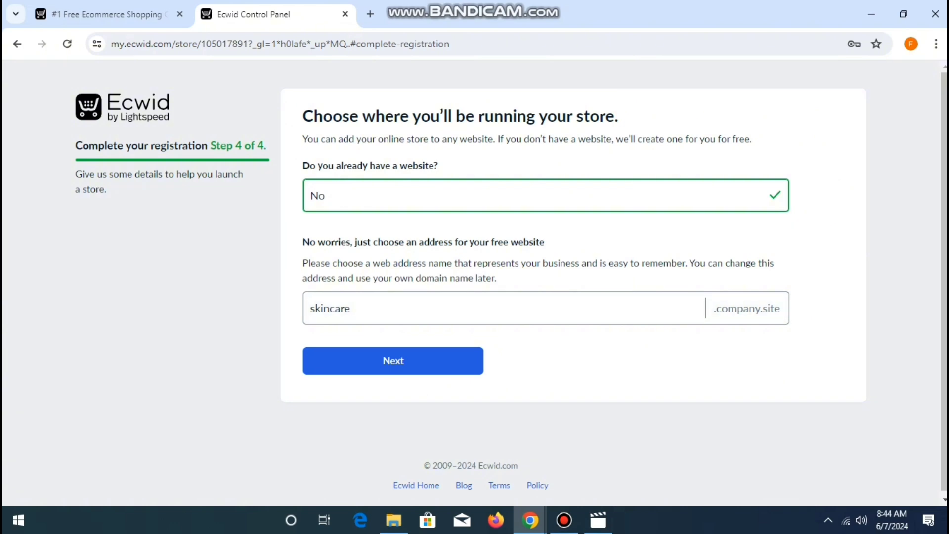
Set the free website address to skincarebyeli.company.site, submit the registration, and create the store on the Free plan.
left_click(335, 307)
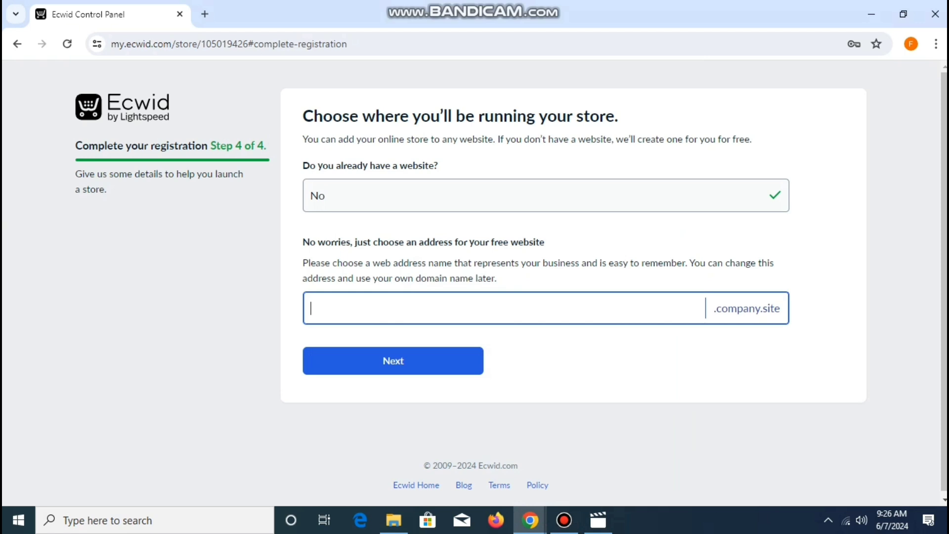
type("sk")
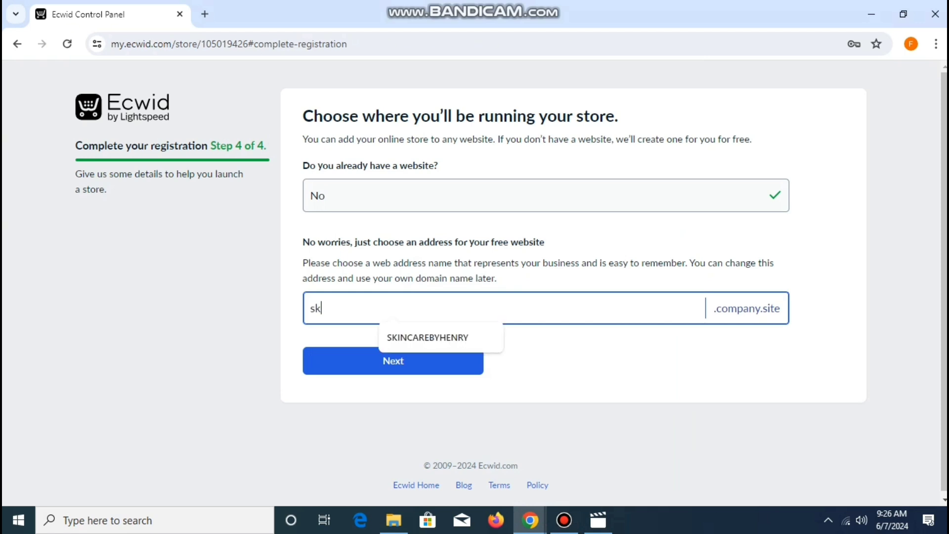
type("incarebye")
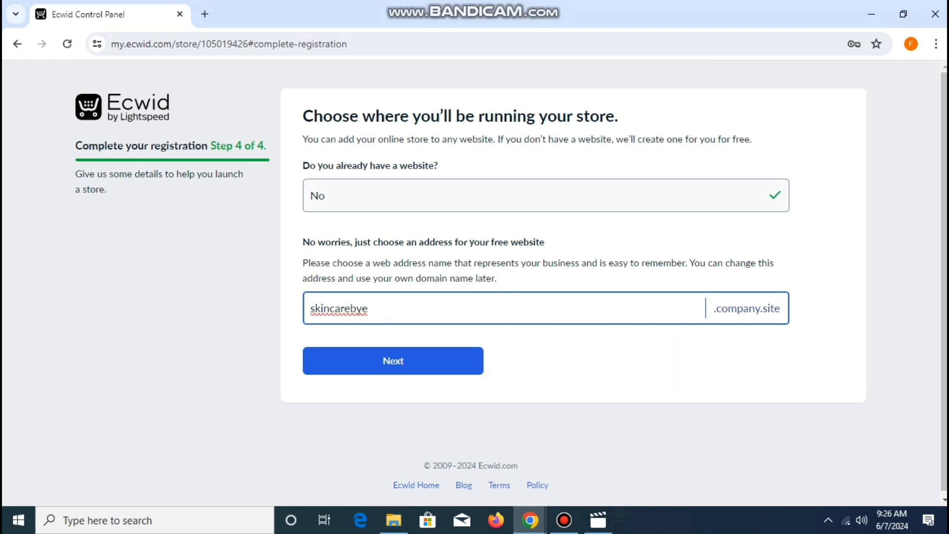
type("li")
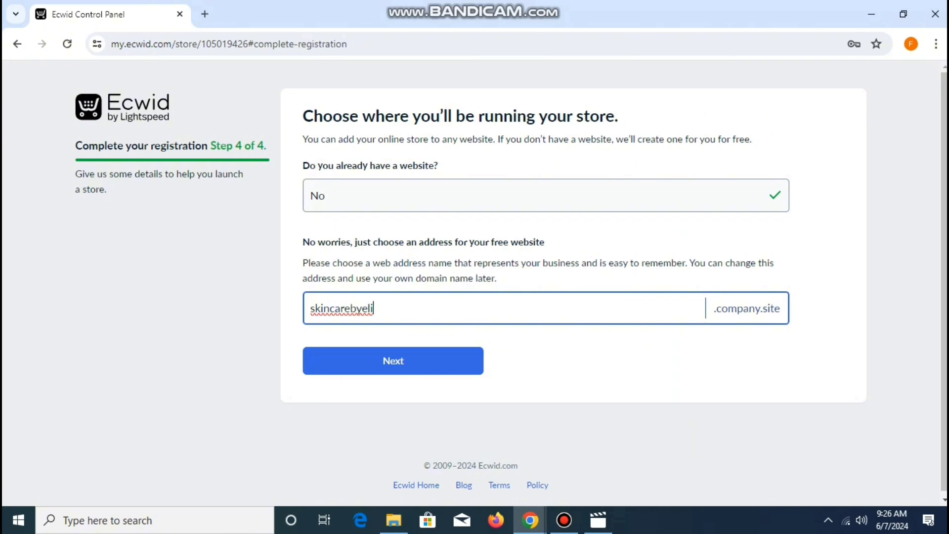
key("Return")
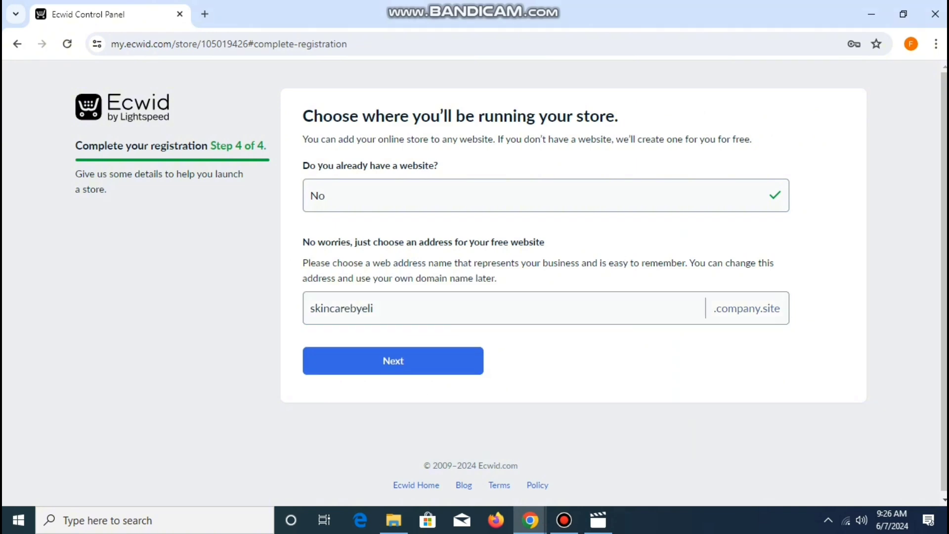
key("Return")
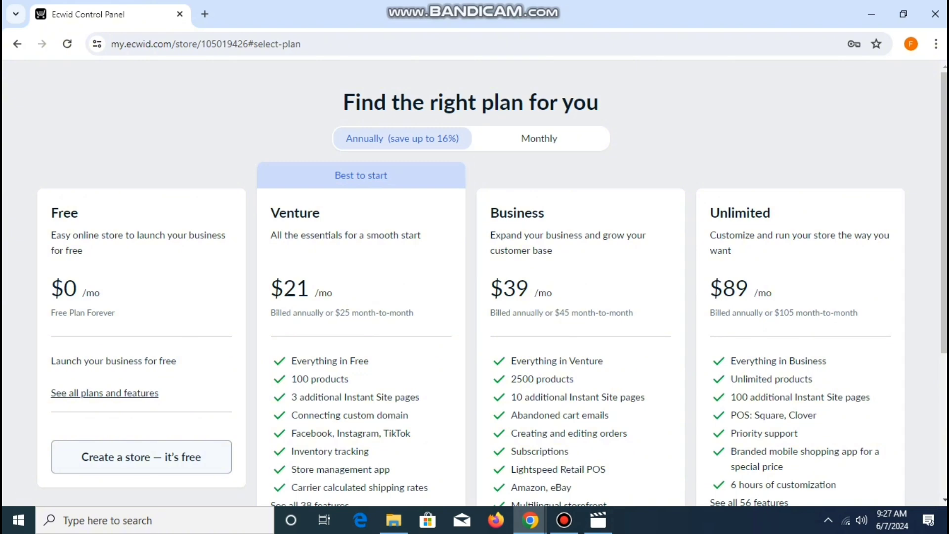
left_click(141, 457)
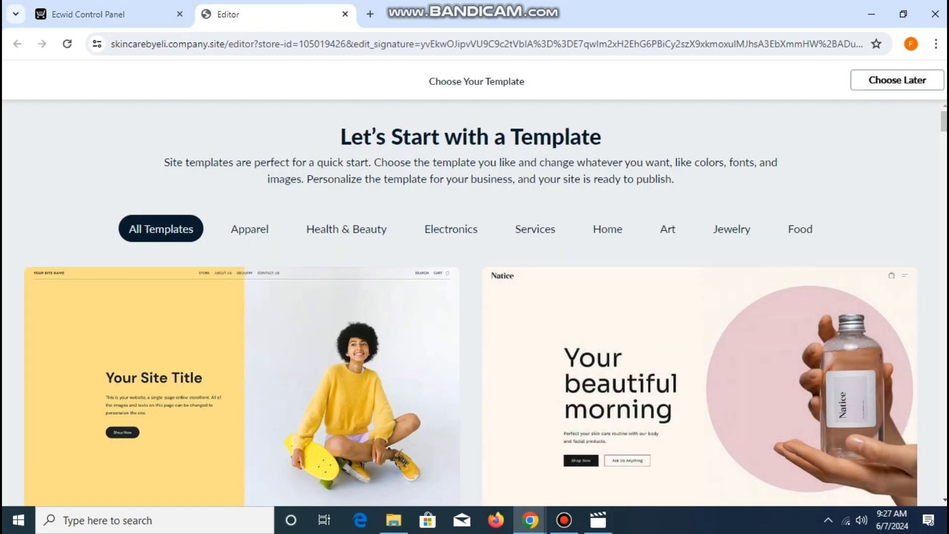
Look through the full collection of website templates, comparing the Wanderer, Natice, Echinacea and Thunder Line designs.
left_click(701, 469)
scroll(474, 307, "down", 3)
scroll(728, 485, "down", 6)
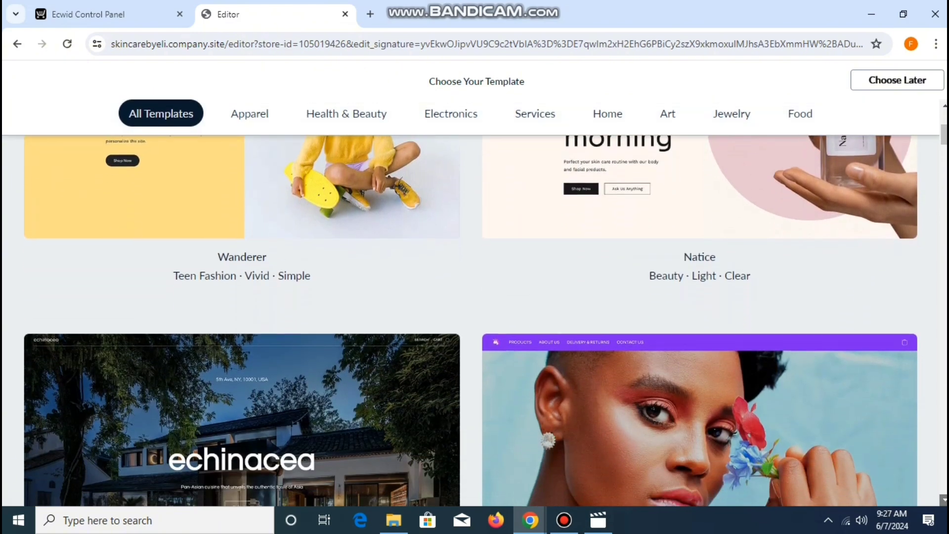
scroll(474, 307, "down", 1)
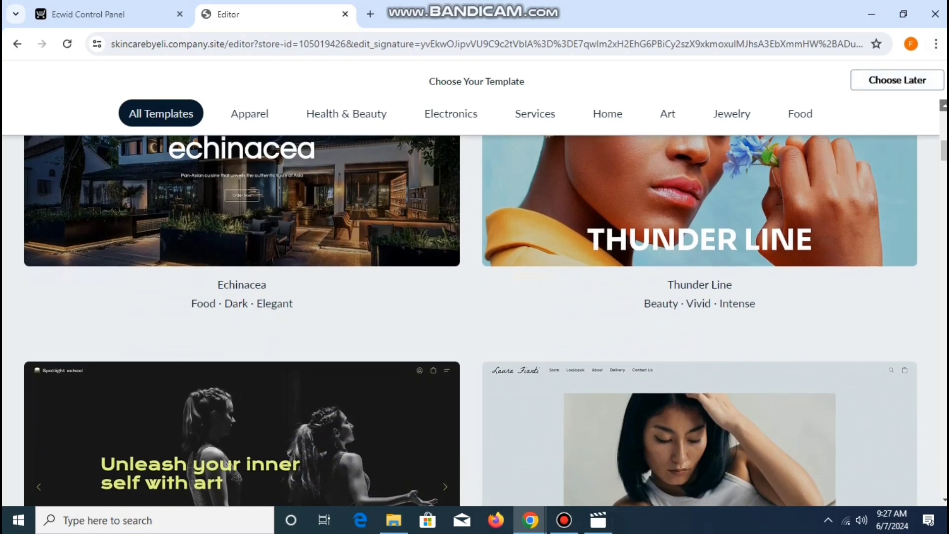
scroll(728, 428, "up", 1)
scroll(728, 429, "up", 6)
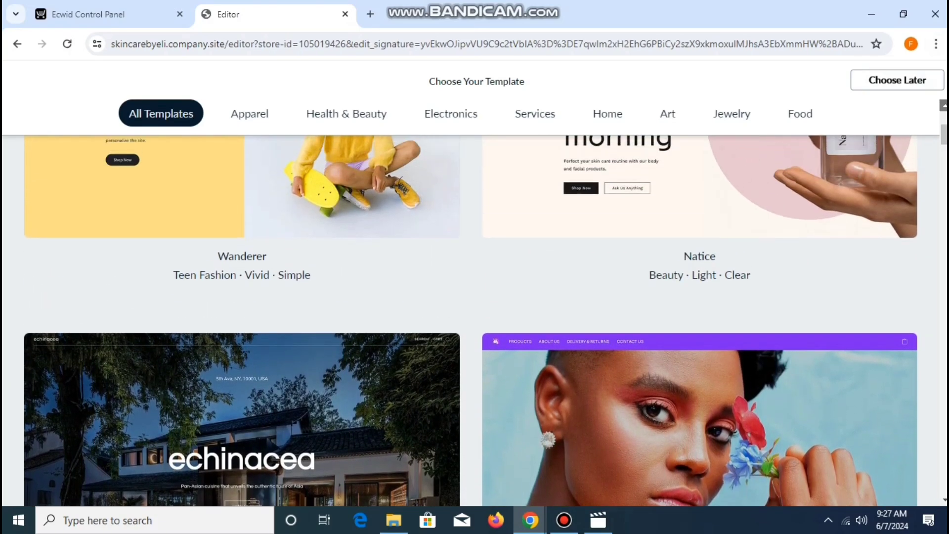
scroll(474, 321, "up", 4)
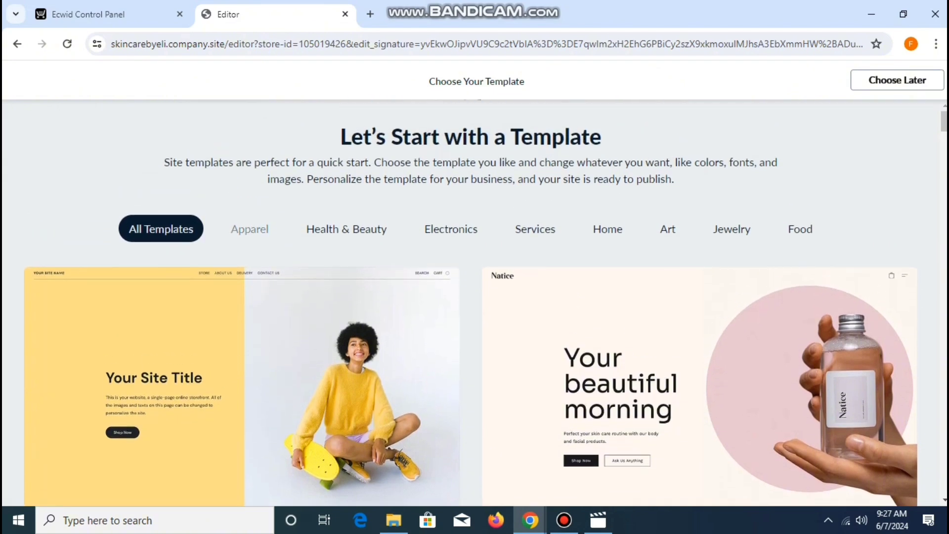
Filter the templates to the Apparel category and look through the designs in it.
left_click(250, 229)
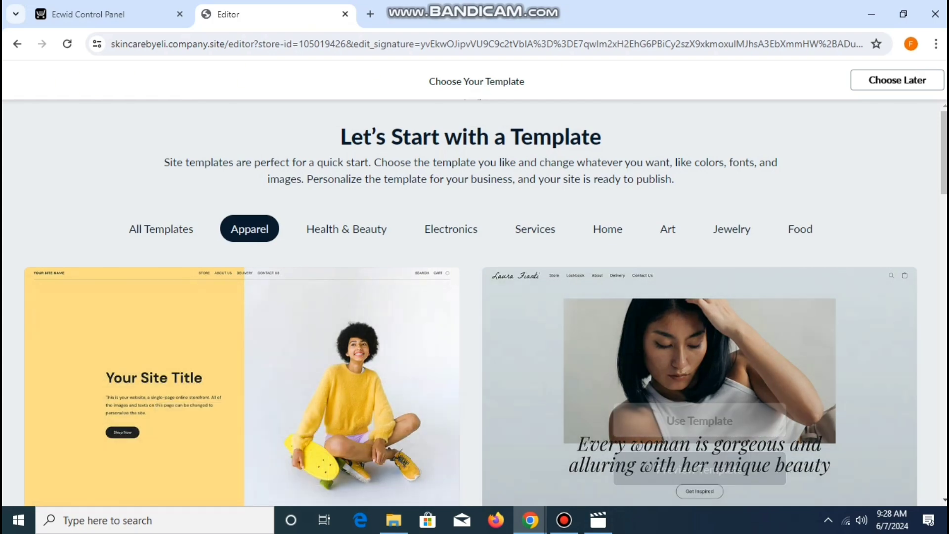
scroll(474, 306, "down", 7)
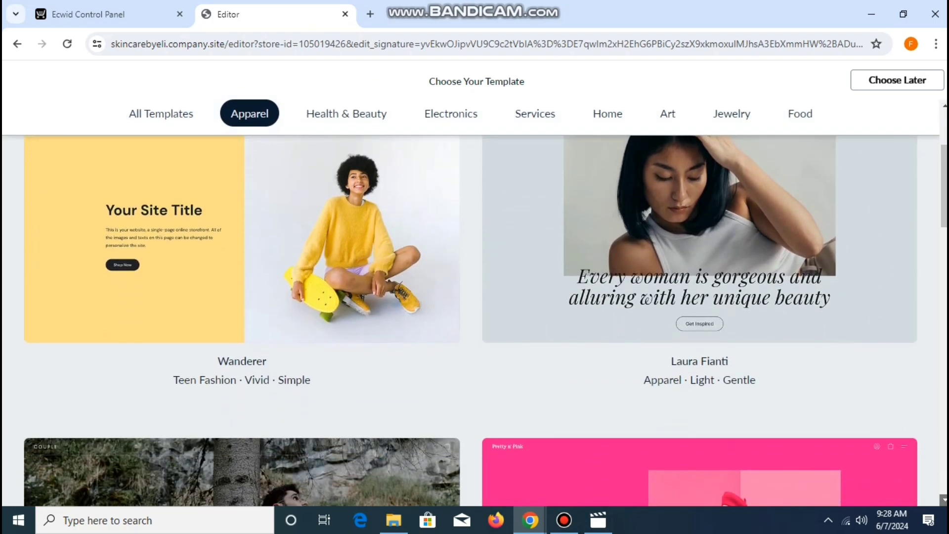
scroll(475, 321, "down", 8)
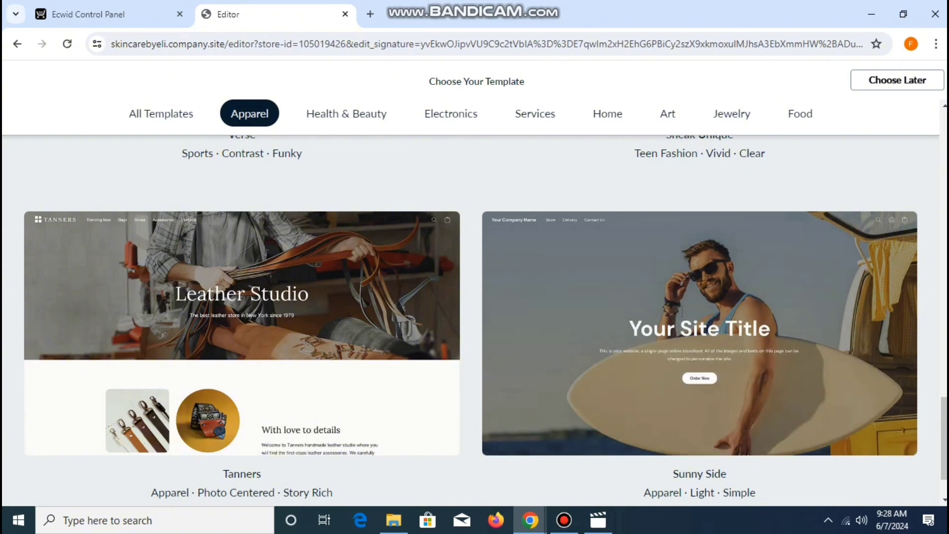
scroll(474, 306, "up", 3)
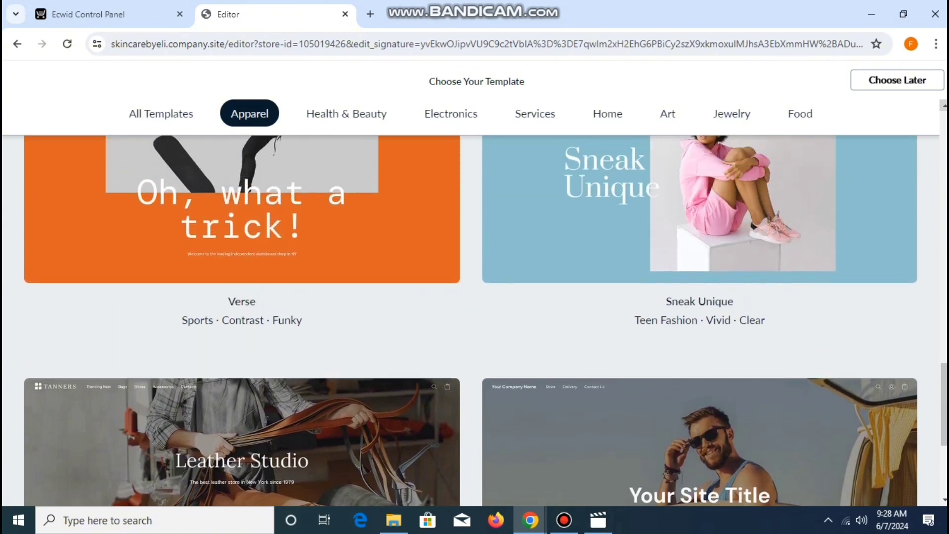
left_click(943, 105)
triple_click(476, 81)
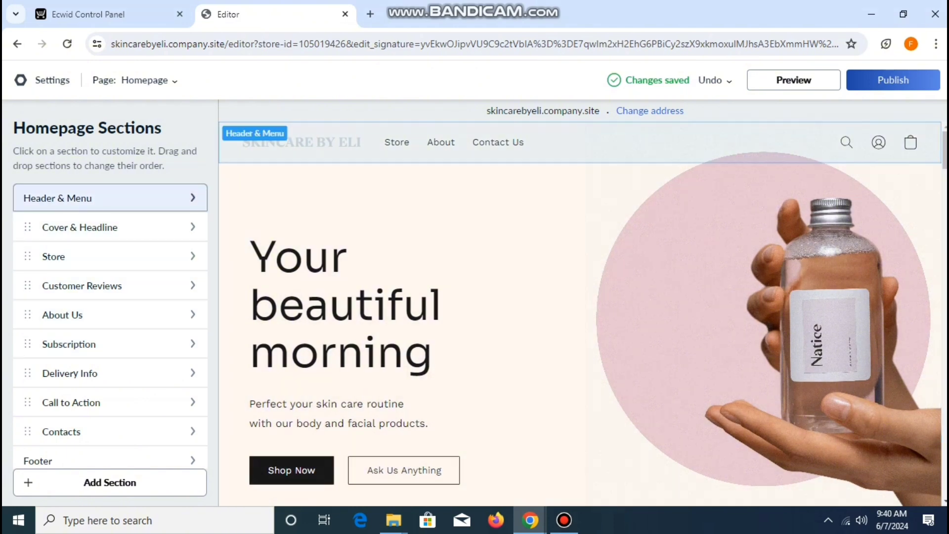
Examine the logo type and text settings of the site logo in the Header & Menu section.
left_click(110, 197)
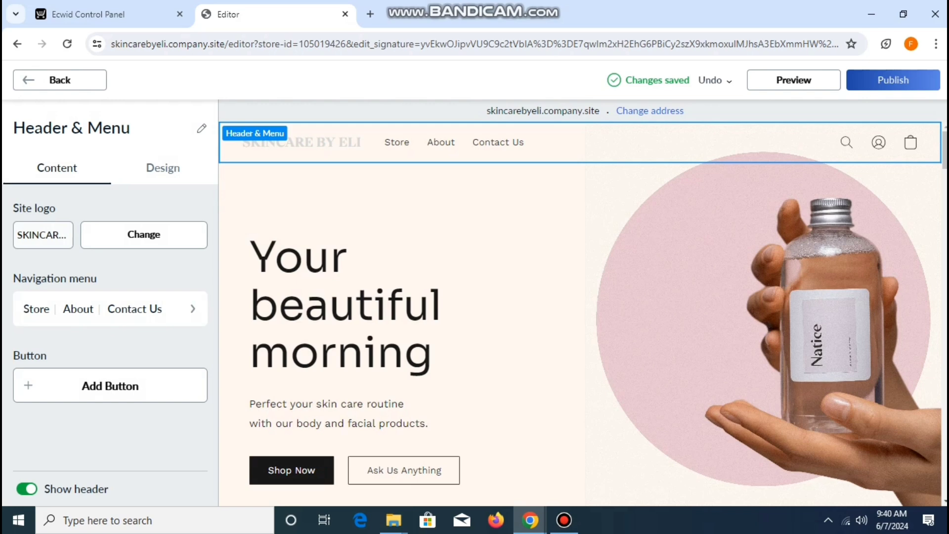
left_click(143, 234)
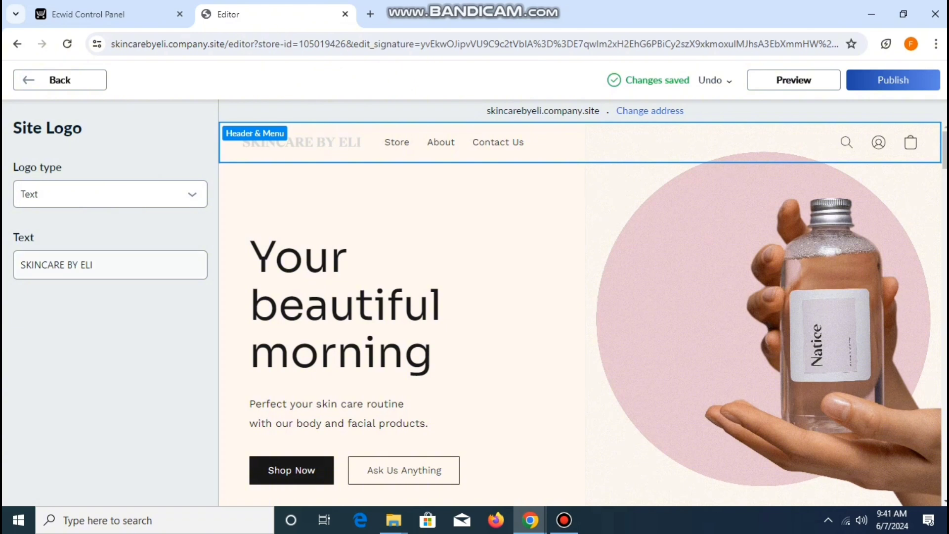
left_click(59, 79)
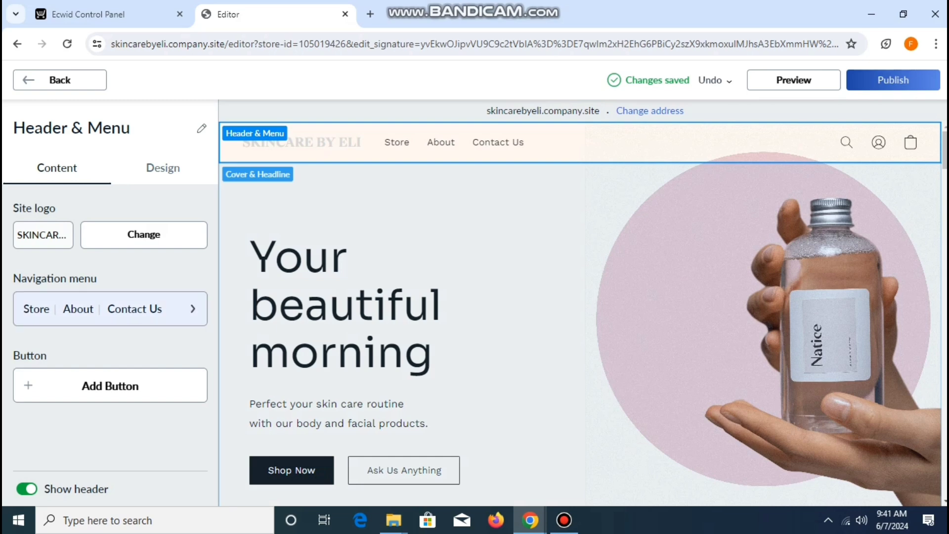
Examine the title and click action of the Store item in the header's navigation menu.
left_click(110, 308)
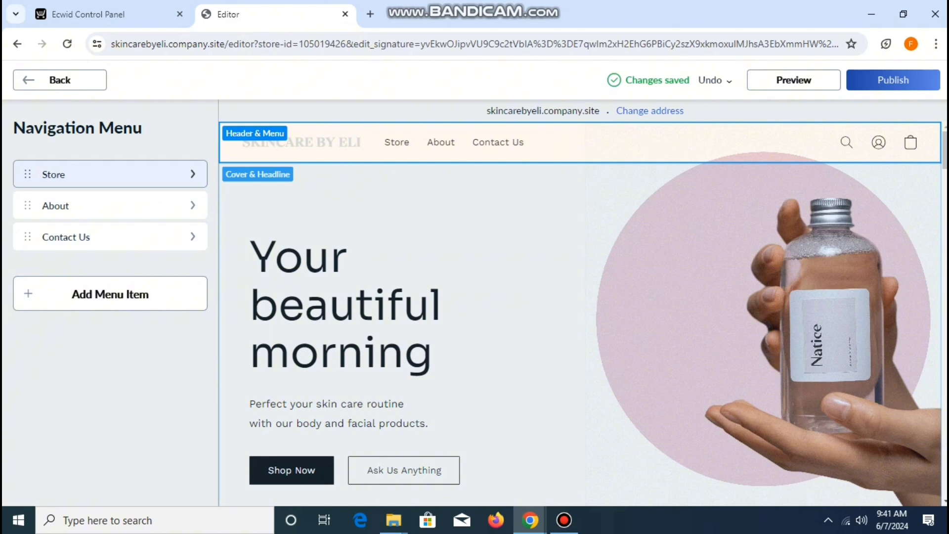
left_click(110, 173)
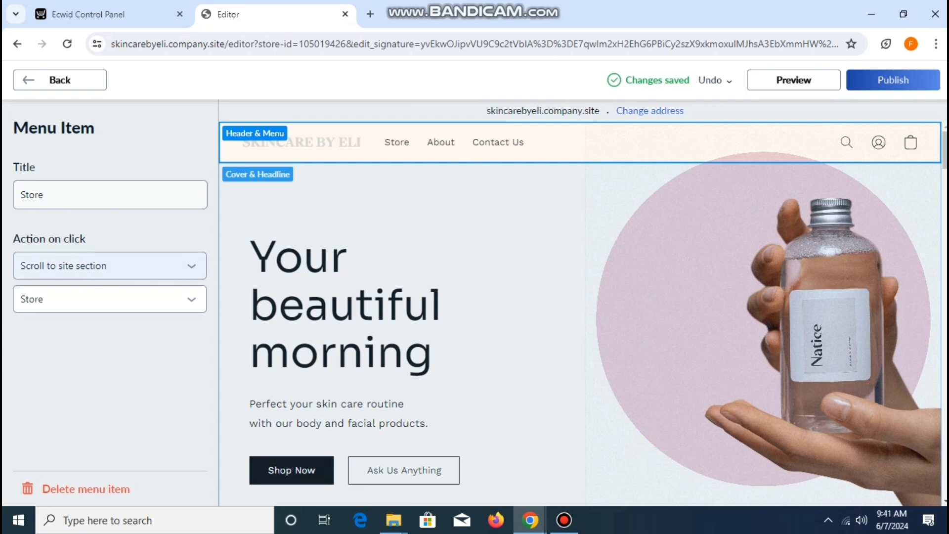
left_click(59, 80)
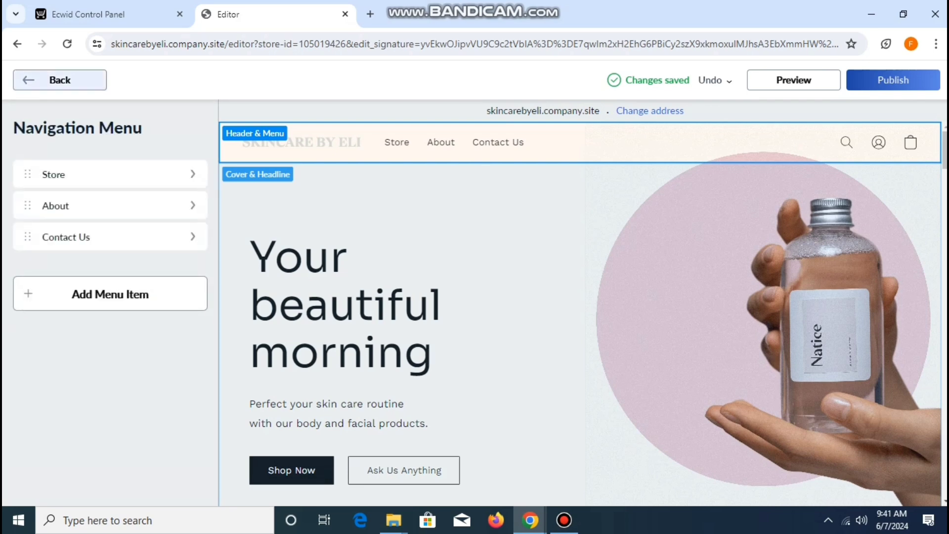
Try Go to link as the About menu item's click action, restore Scroll to site section, and return to the homepage sections.
left_click(99, 205)
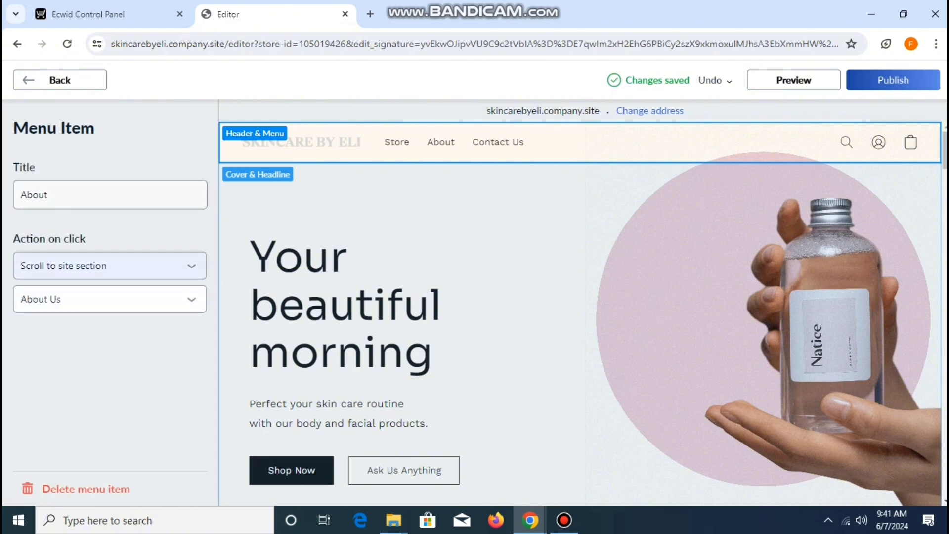
left_click(99, 265)
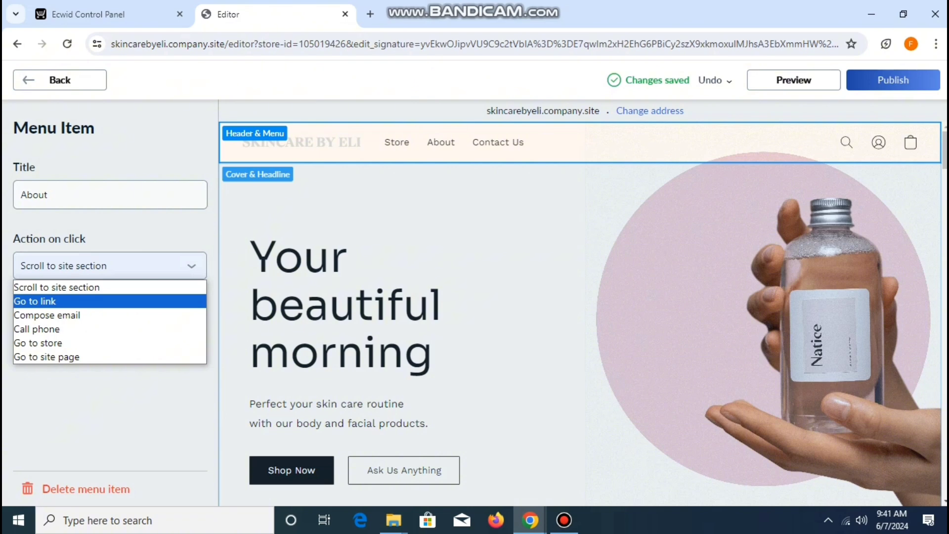
key("Return")
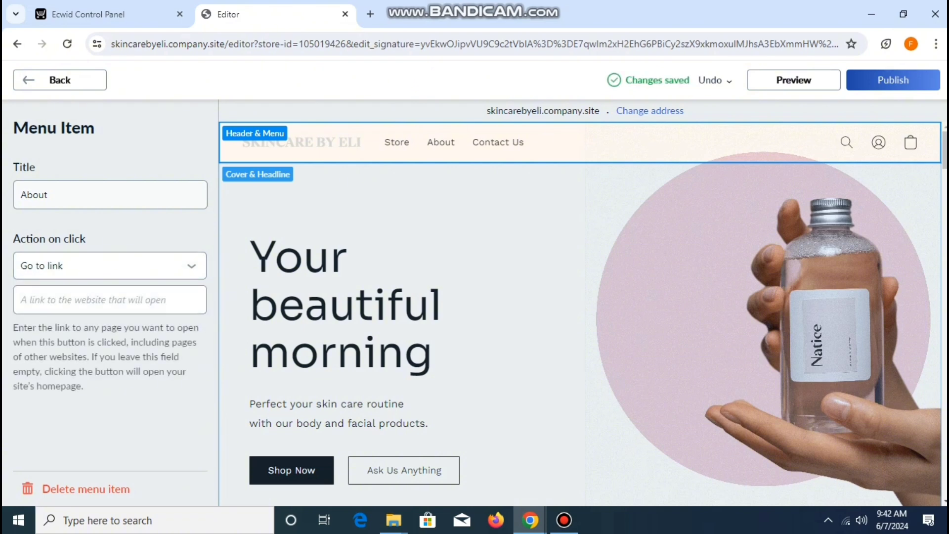
left_click(108, 265)
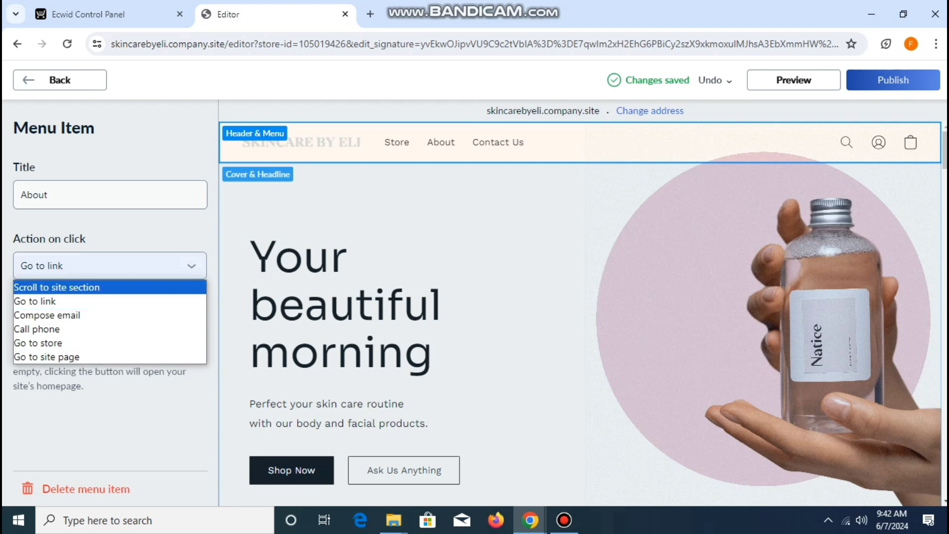
left_click(108, 287)
left_click(60, 80)
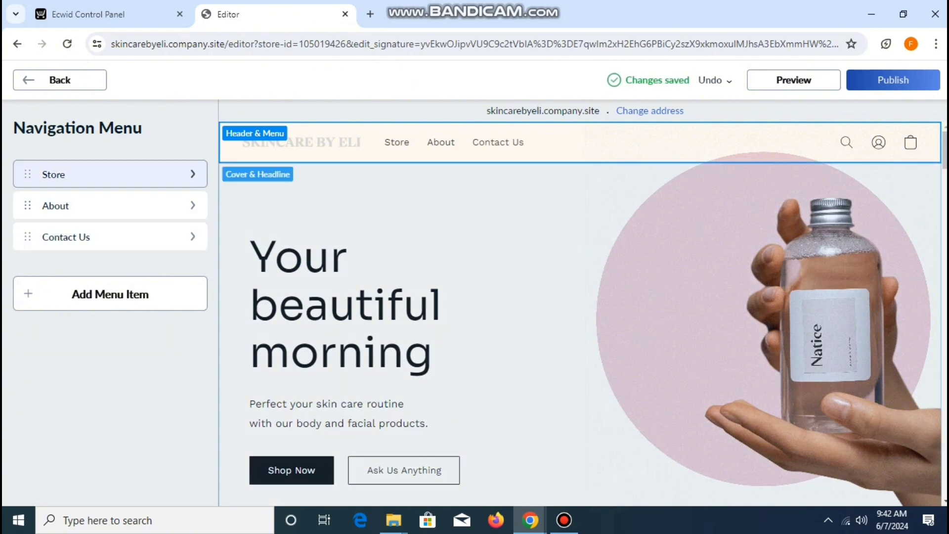
left_click(59, 80)
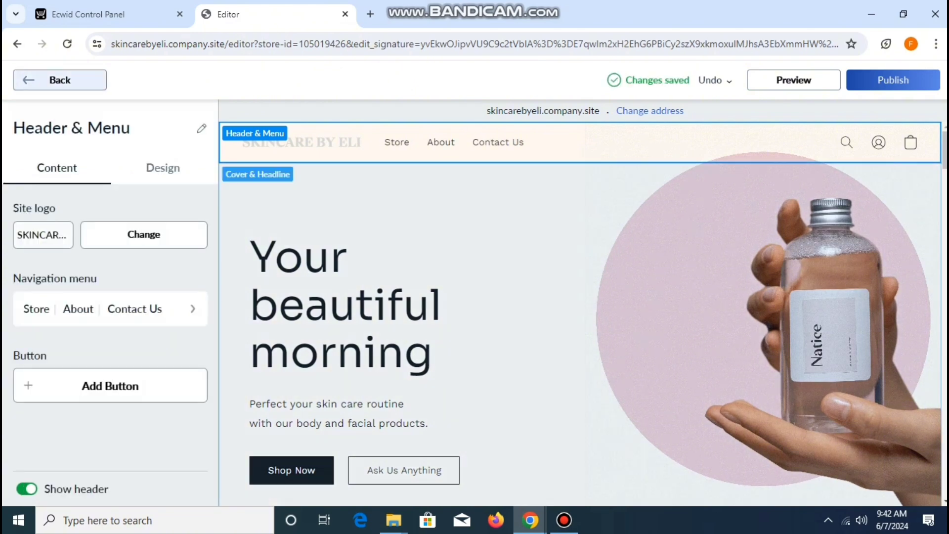
left_click(60, 80)
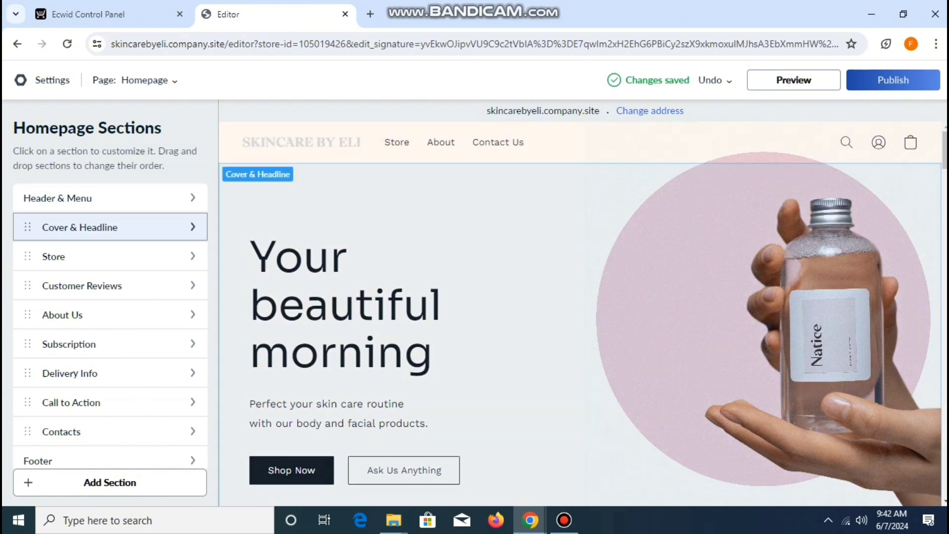
Replace the title of the Cover & Headline section with BEST SKINCARE PRODUCT.
left_click(110, 227)
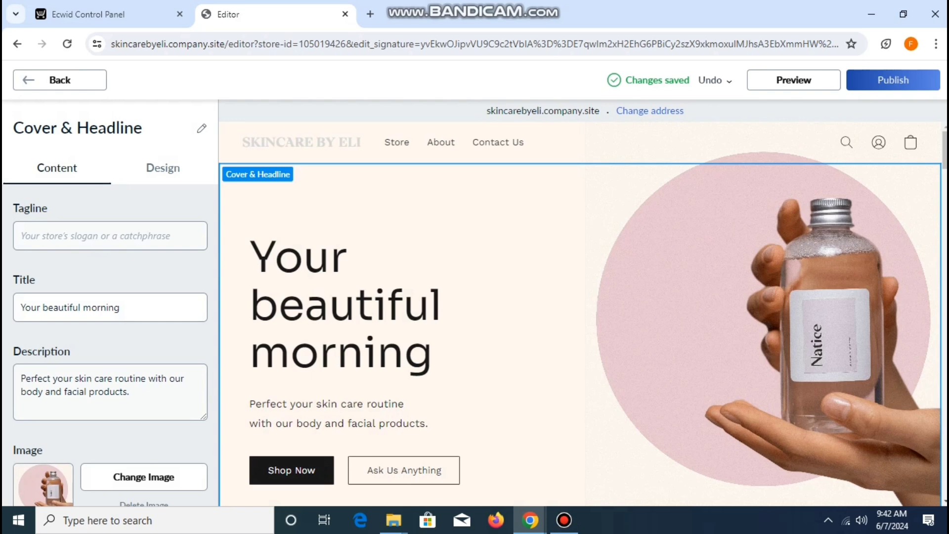
left_click(120, 307)
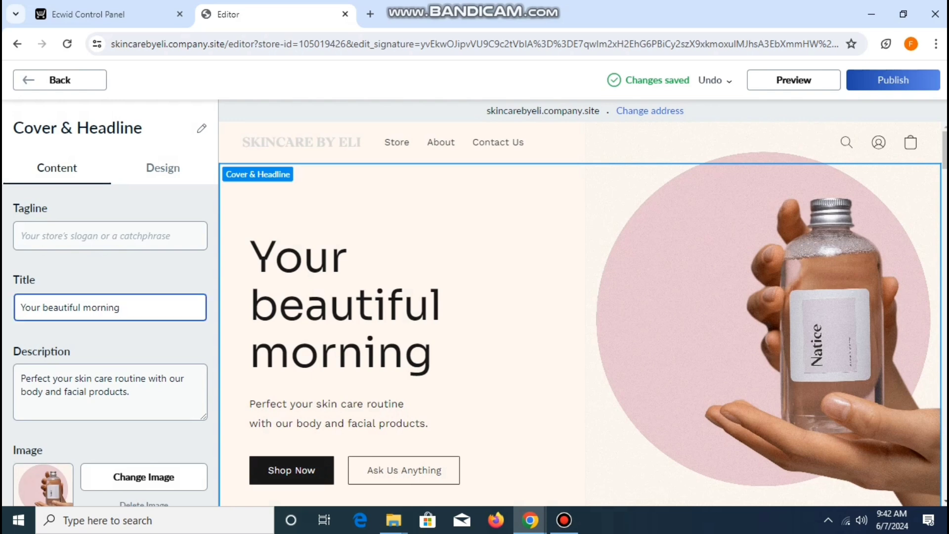
key("BackSpace")
key("BackSpace")
key("BackSpace")
key("BackSpace")
key("BackSpace")
key("BackSpace")
key("BackSpace")
key("BackSpace")
key("BackSpace")
key("BackSpace")
key("BackSpace")
key("BackSpace")
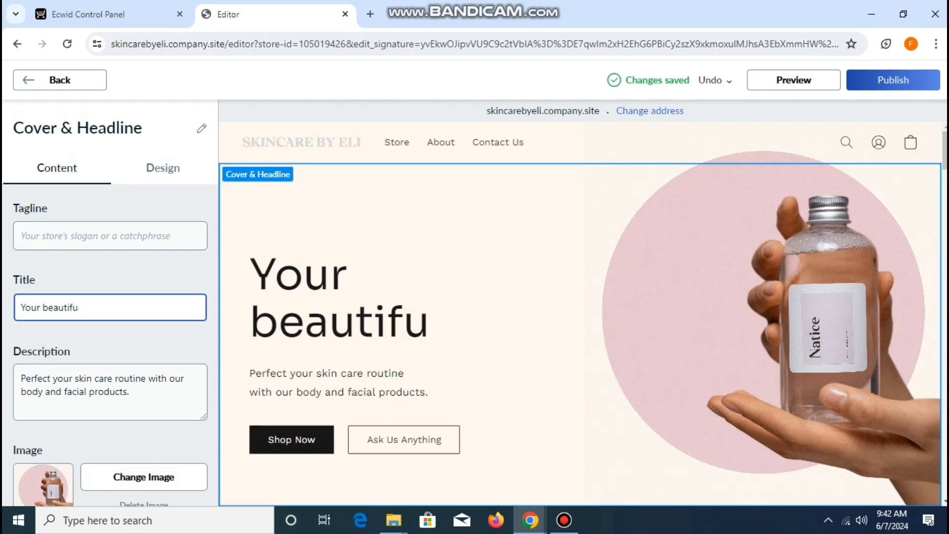
key("BackSpace")
key("BackSpace")
key("BackSpace")
key("BackSpace")
key("BackSpace")
key("BackSpace")
key("BackSpace")
key("BackSpace")
key("BackSpace")
key("BackSpace")
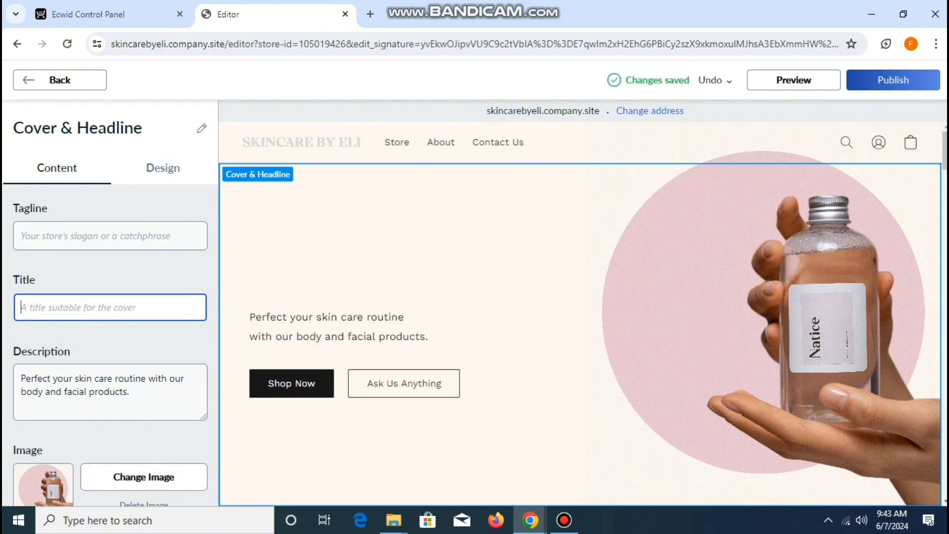
type("BE")
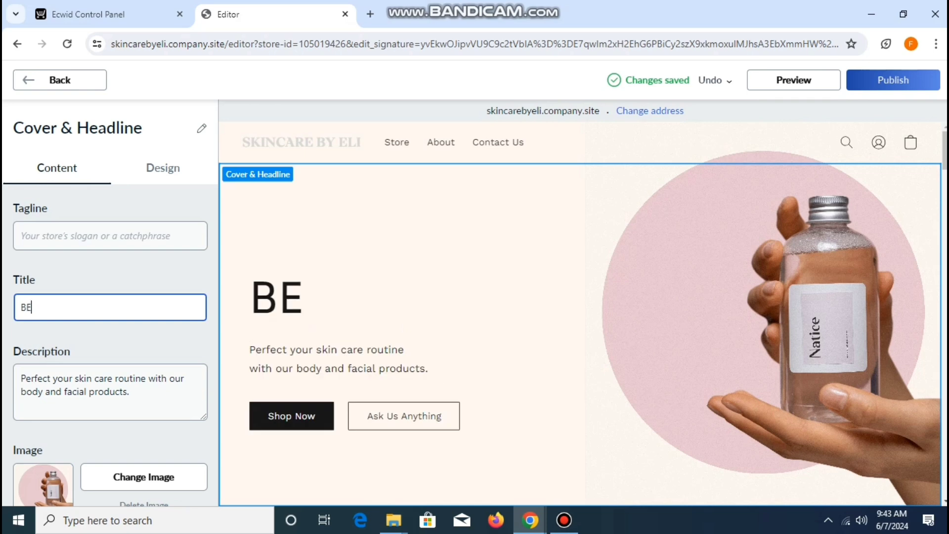
type("ST")
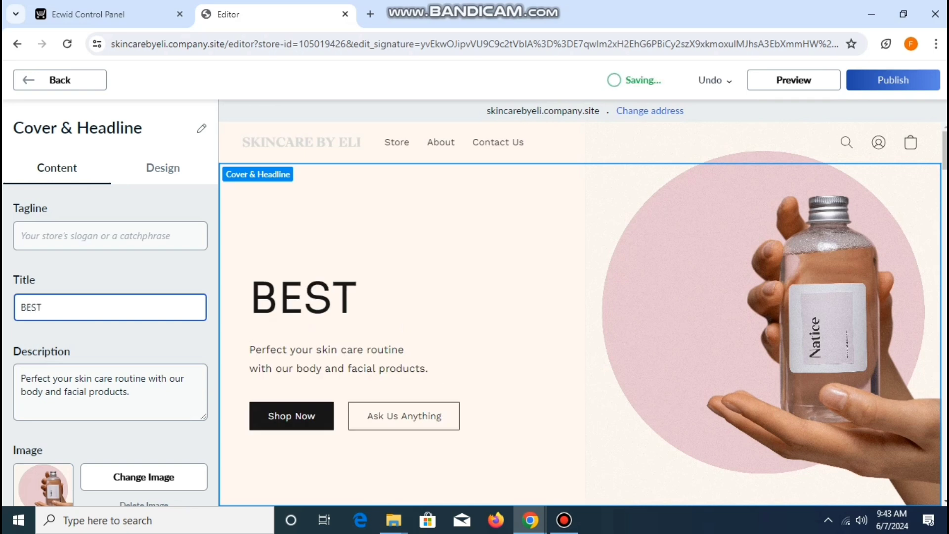
type(" SKIN")
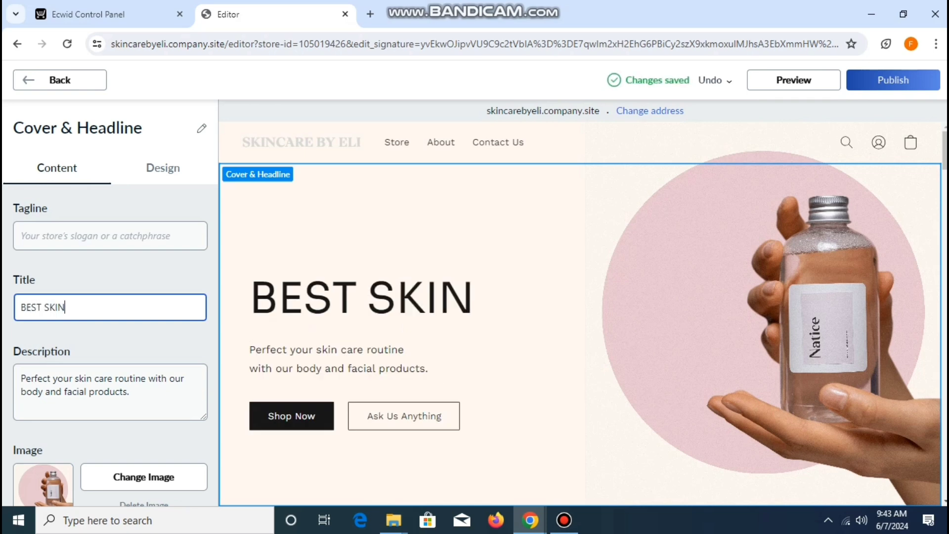
type("CARE ")
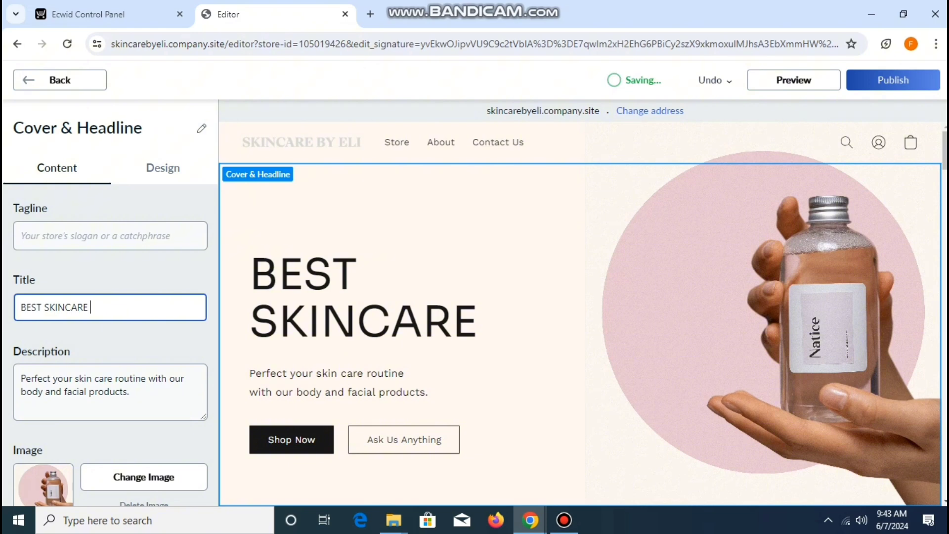
type("PRO")
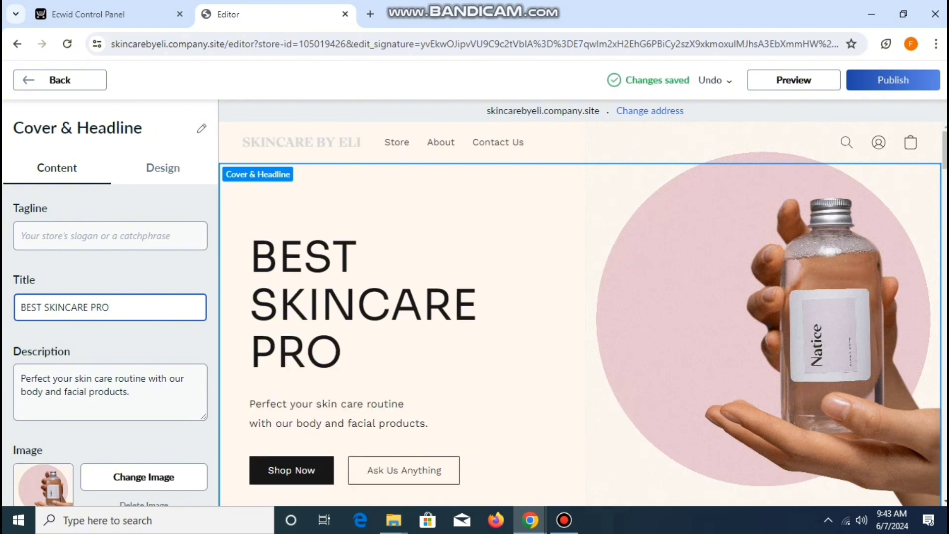
type("DU")
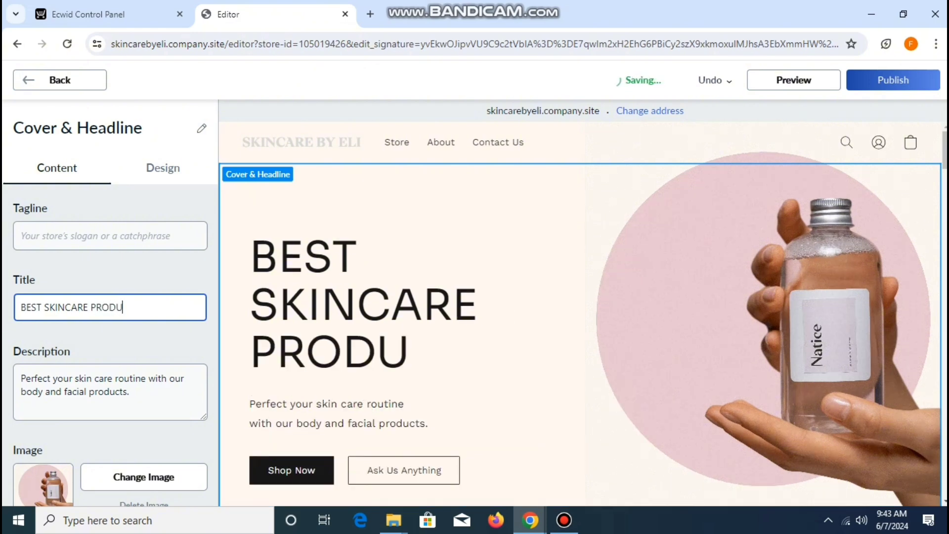
type("CT")
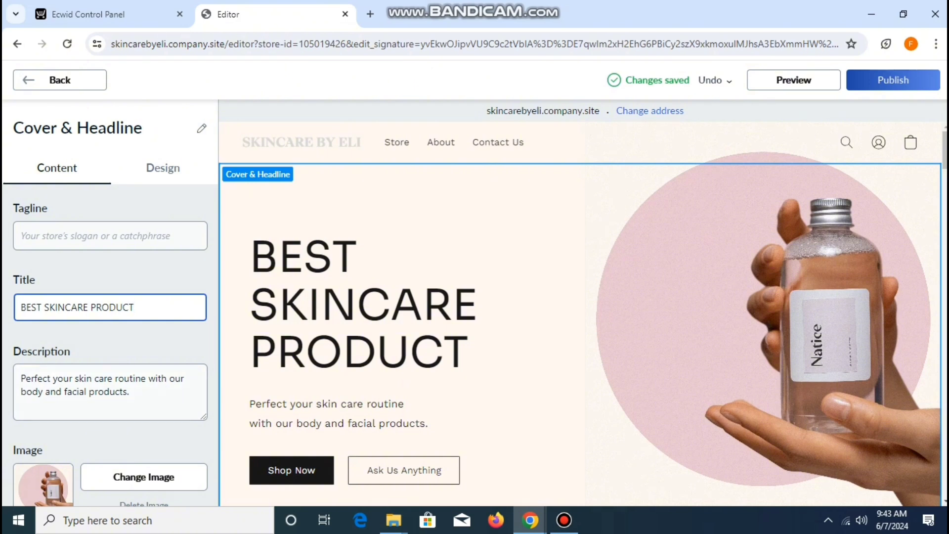
Replace the Cover & Headline description with BRIGHTEN YOUR SKIN AND BE MORE CONFIDENT WITH YOUR APPEARANCE.
left_click(129, 391)
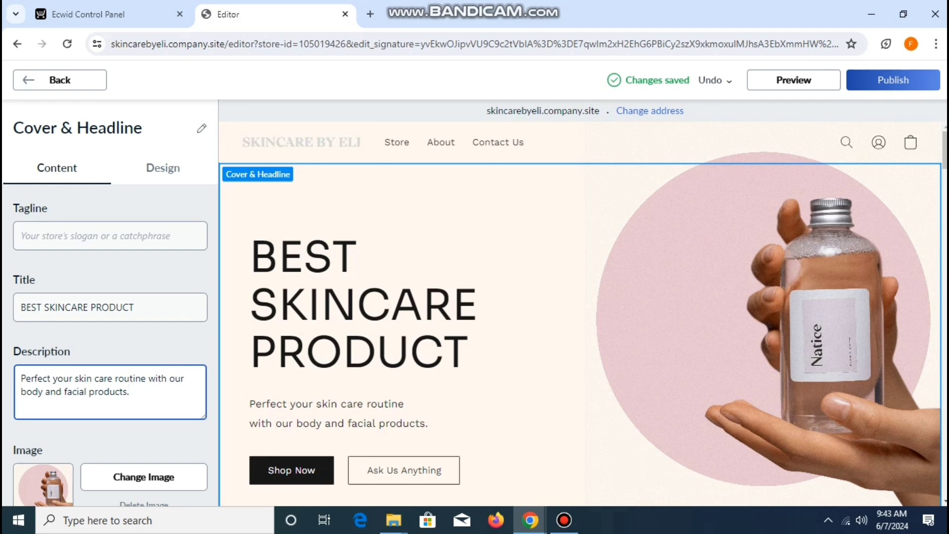
key("BackSpace")
key("BackSpace")
key("BackSpace")
key("BackSpace")
key("BackSpace")
key("BackSpace")
key("BackSpace")
key("BackSpace")
key("BackSpace")
key("BackSpace")
key("BackSpace")
key("BackSpace")
key("BackSpace")
key("BackSpace")
key("BackSpace")
key("BackSpace")
key("BackSpace")
key("BackSpace")
key("BackSpace")
key("BackSpace")
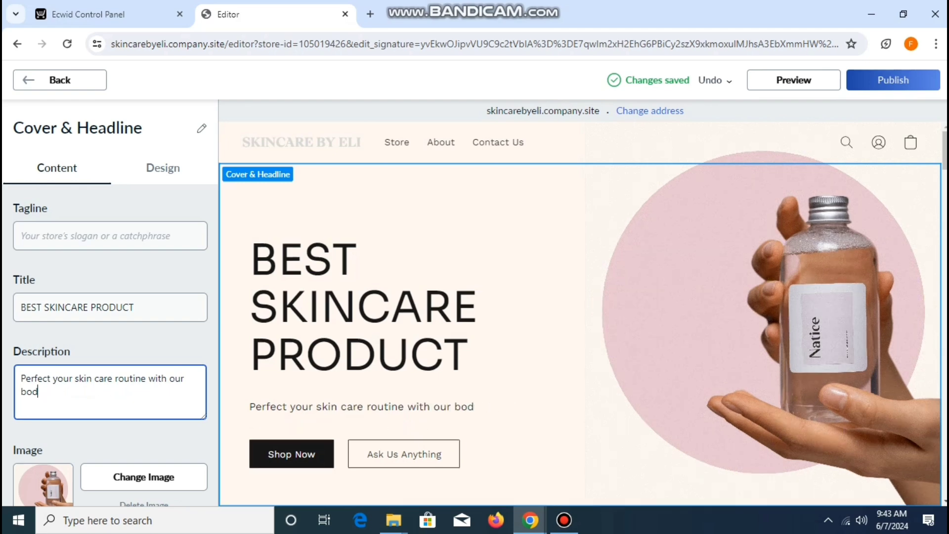
key("BackSpace")
key("BackSpace")
key("BackSpace")
key("BackSpace")
key("BackSpace")
key("BackSpace")
key("BackSpace")
key("BackSpace")
key("BackSpace")
key("BackSpace")
key("BackSpace")
key("BackSpace")
key("BackSpace")
key("BackSpace")
key("BackSpace")
key("BackSpace")
key("BackSpace")
key("BackSpace")
key("BackSpace")
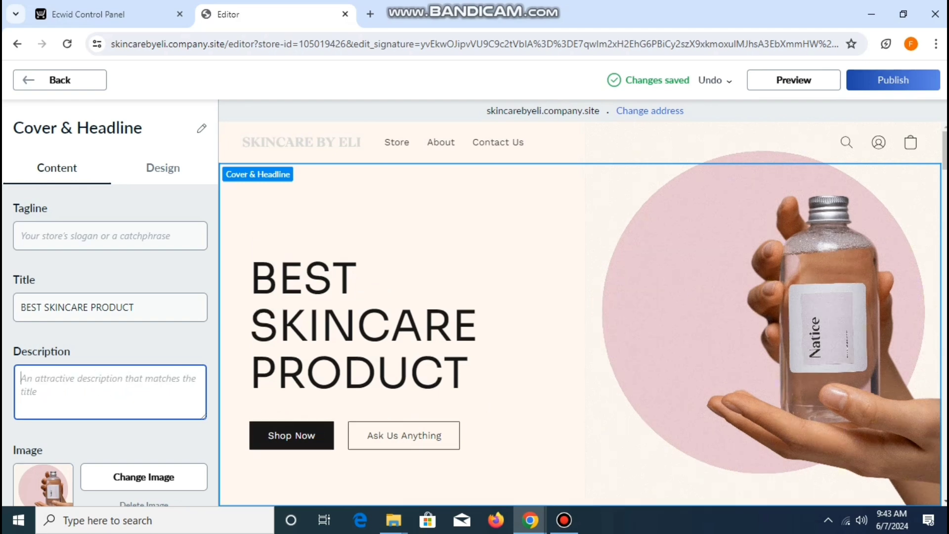
type("BR")
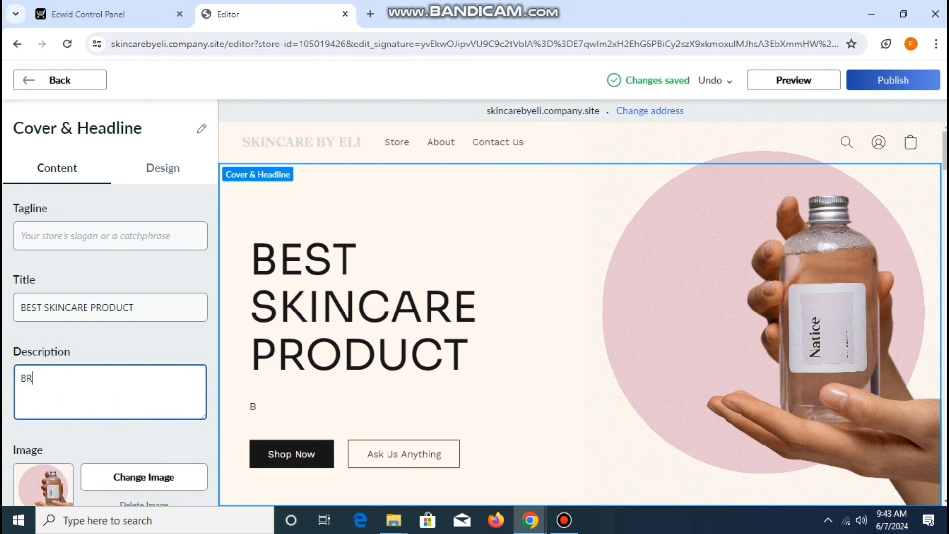
type("IGHTEN Y")
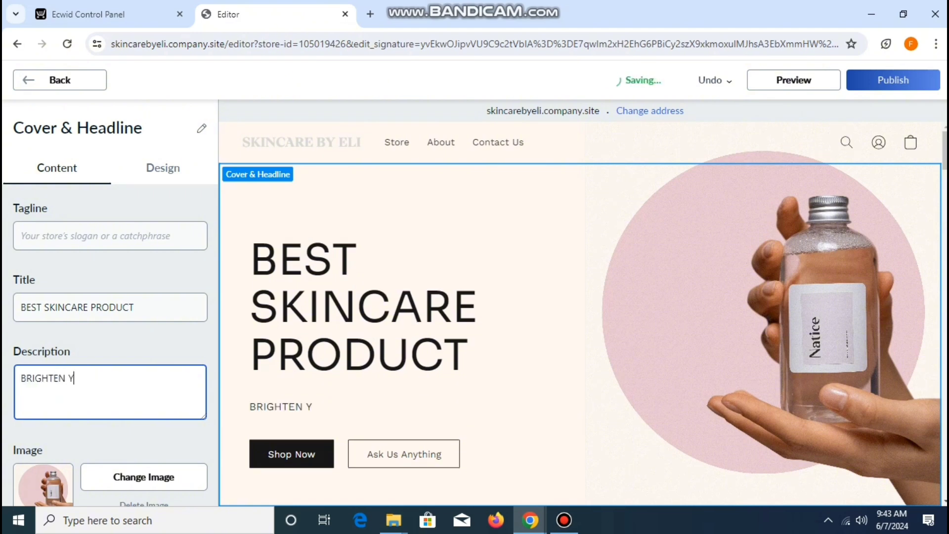
type("OUR S")
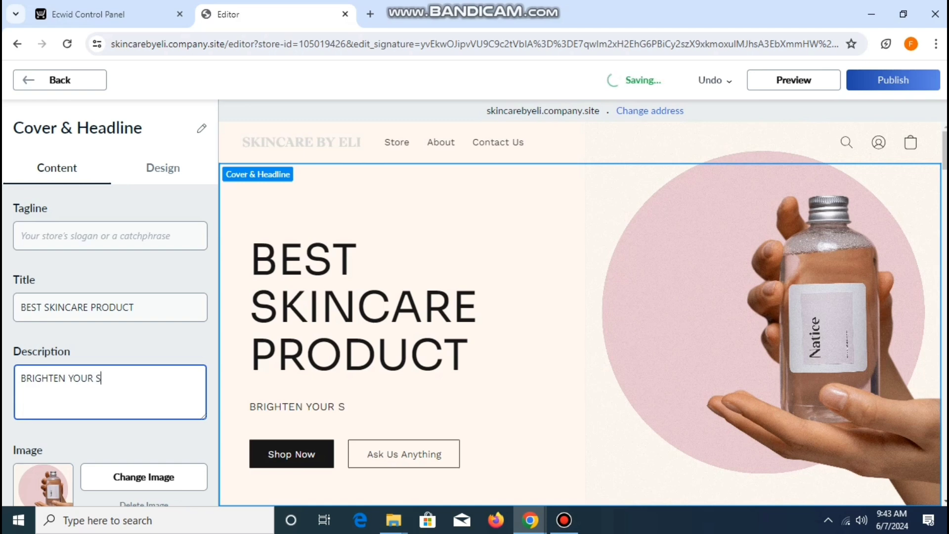
type("KIN AND BE ")
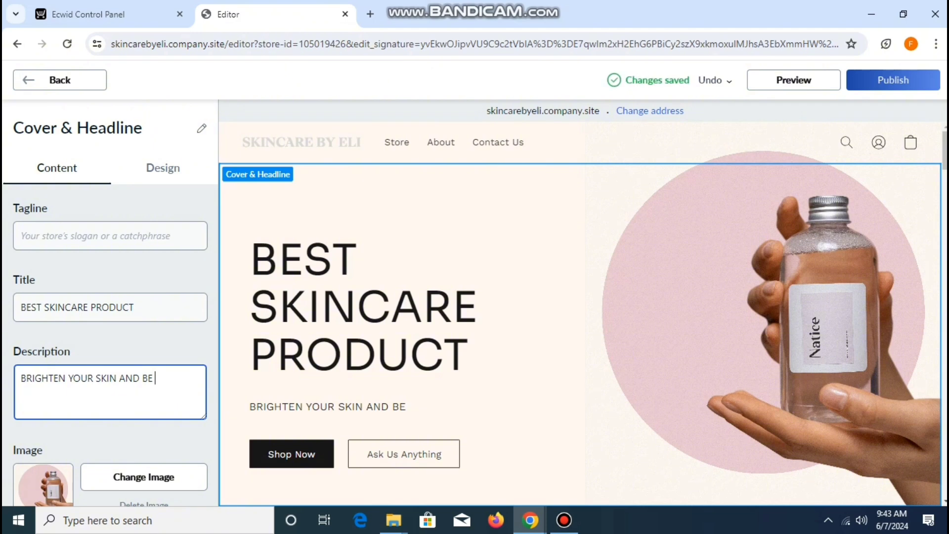
type("MORE C")
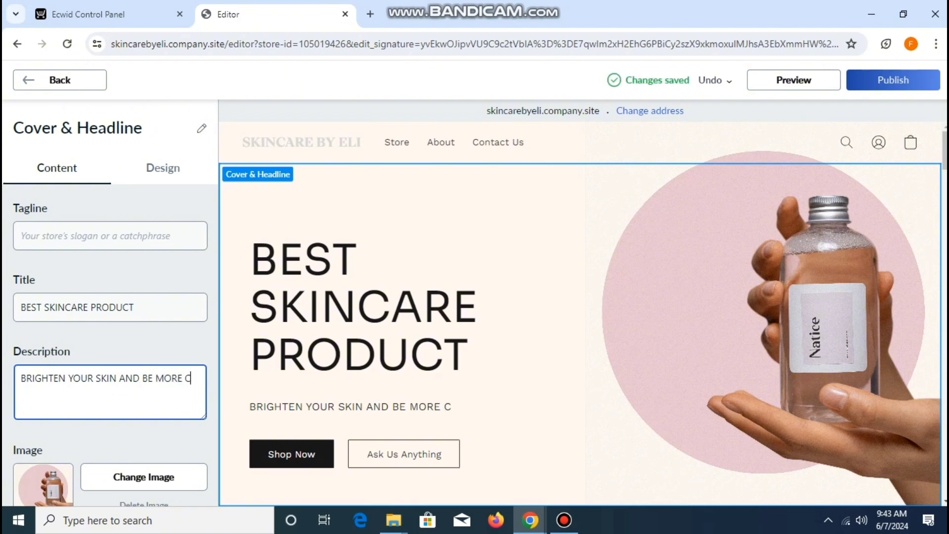
type("ONFID")
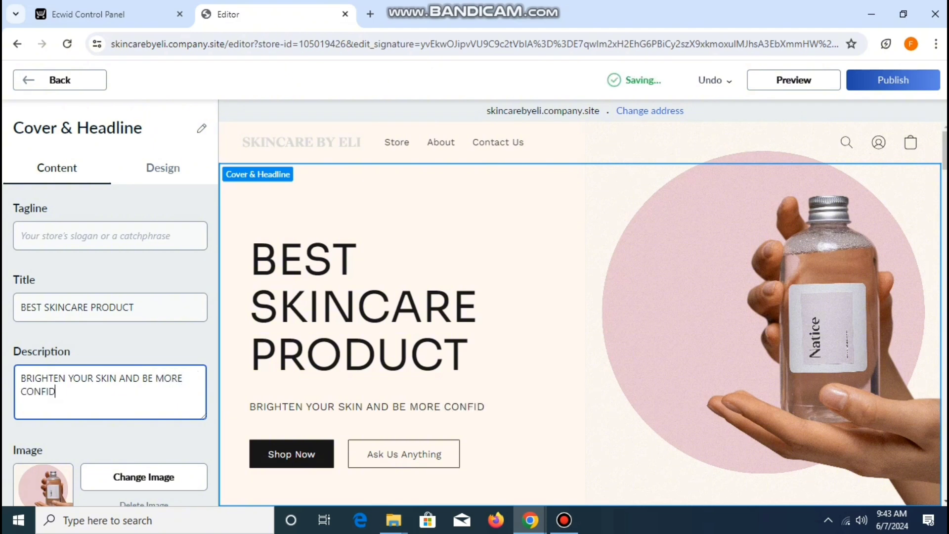
type("ENT W")
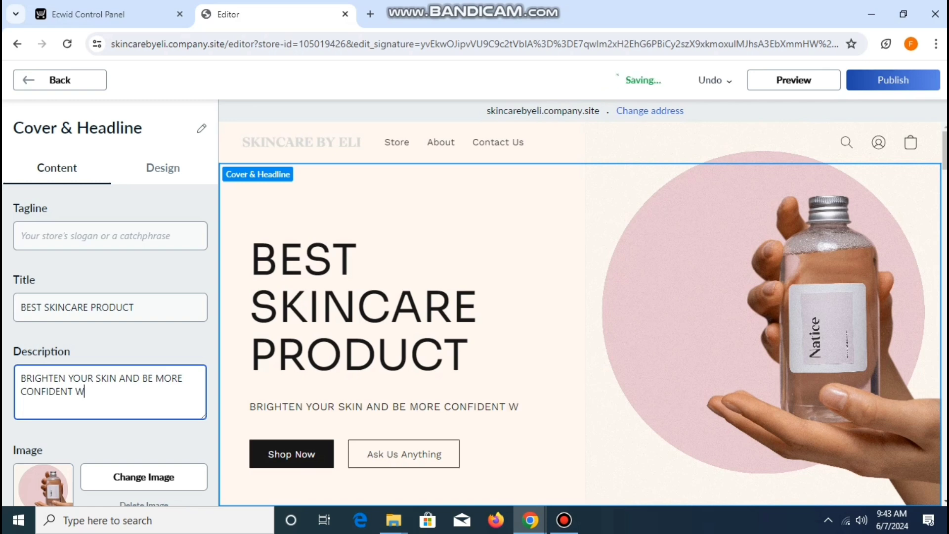
type("ITH YO")
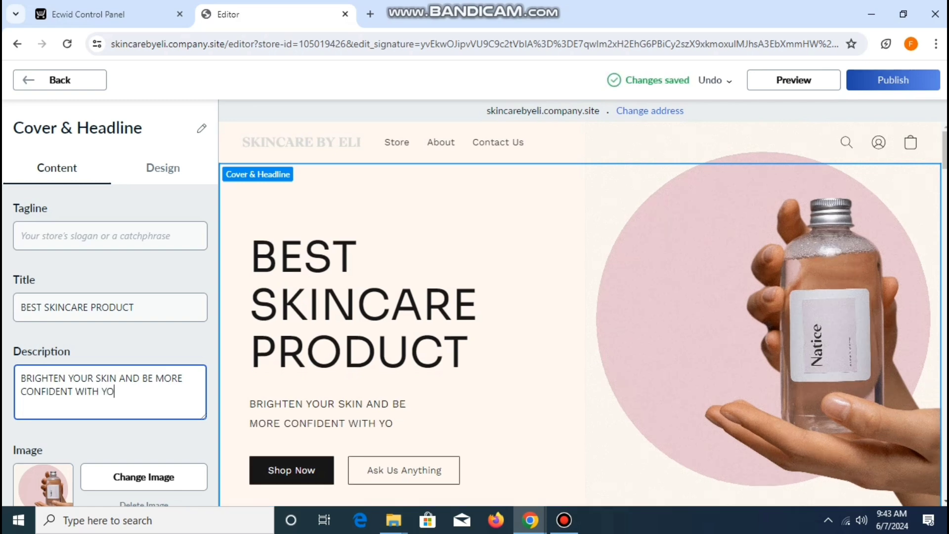
type("UR A")
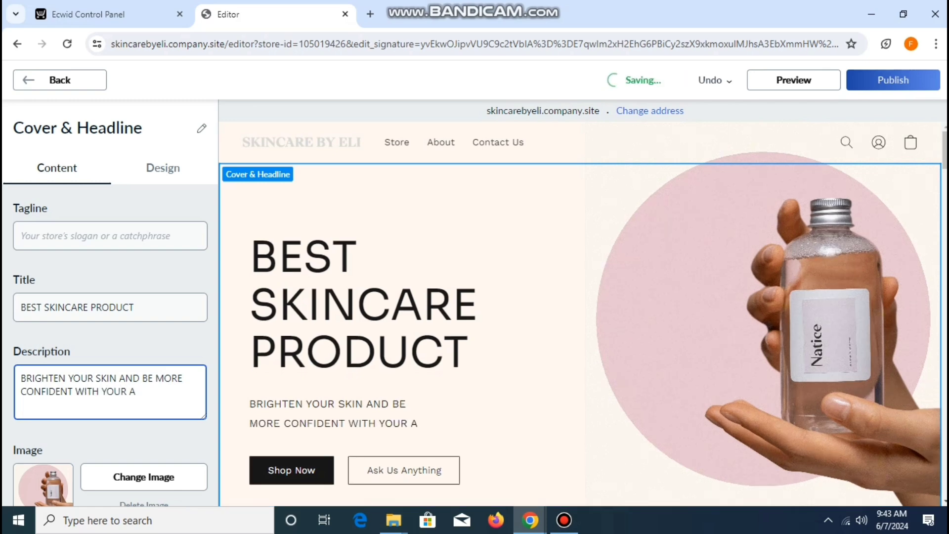
type("PPEAR")
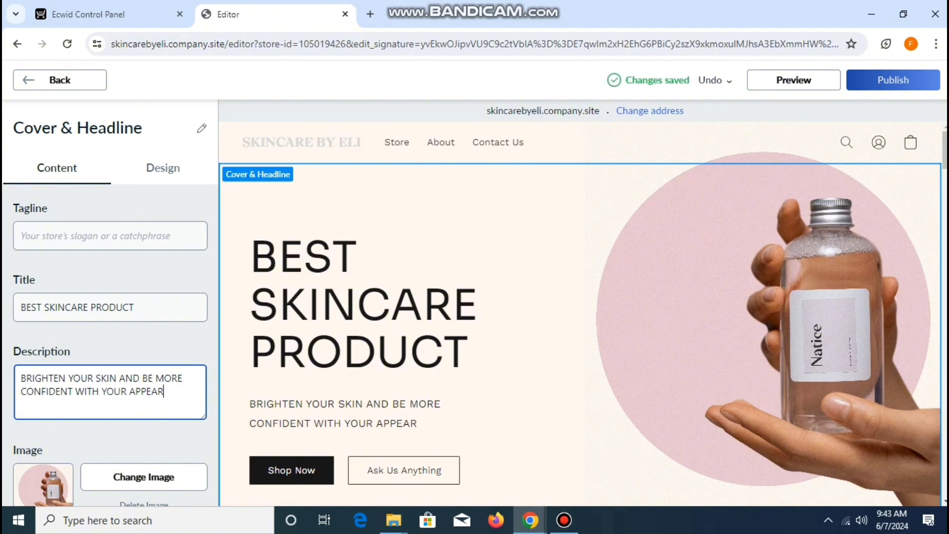
type("ANCE")
Change the Cover & Headline image to the 51FOO833jFL file from Downloads and return to the homepage sections.
scroll(110, 303, "down", 1)
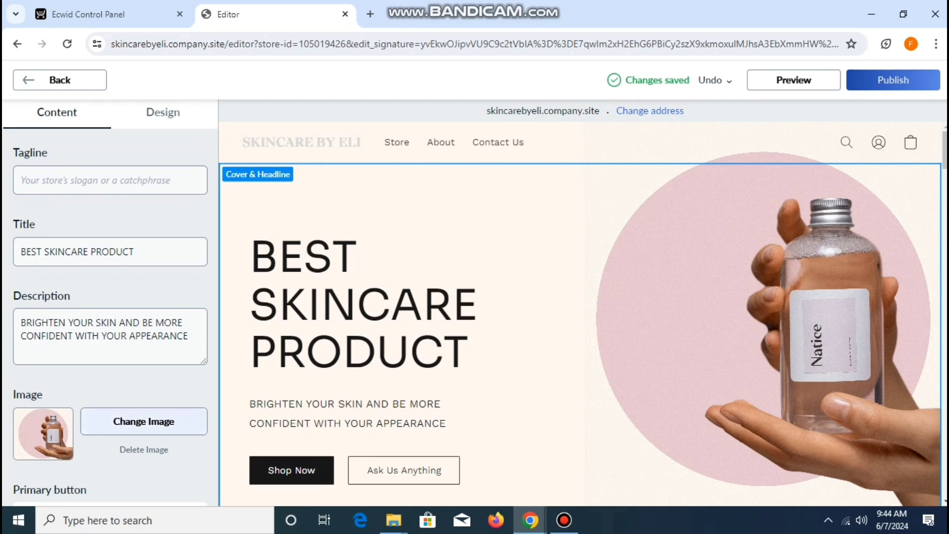
left_click(143, 421)
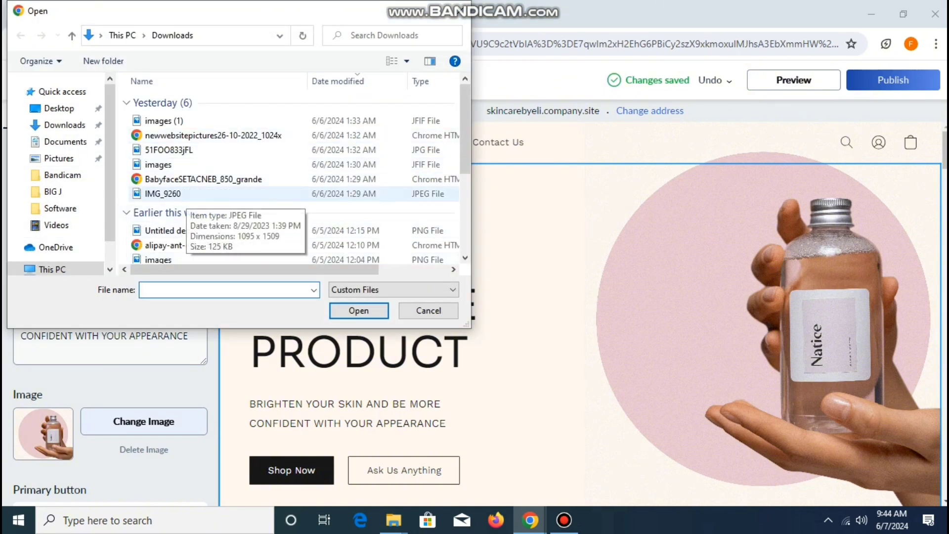
left_click(170, 150)
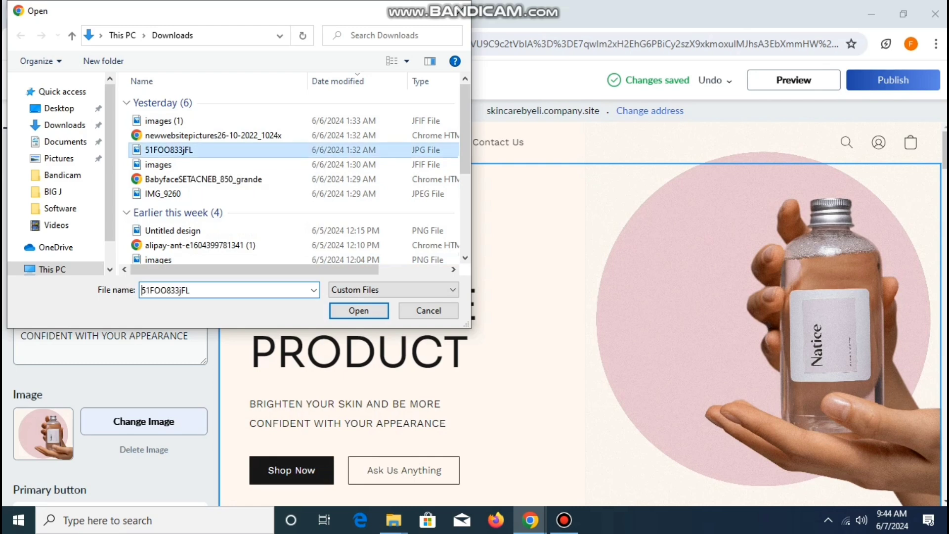
left_click(358, 310)
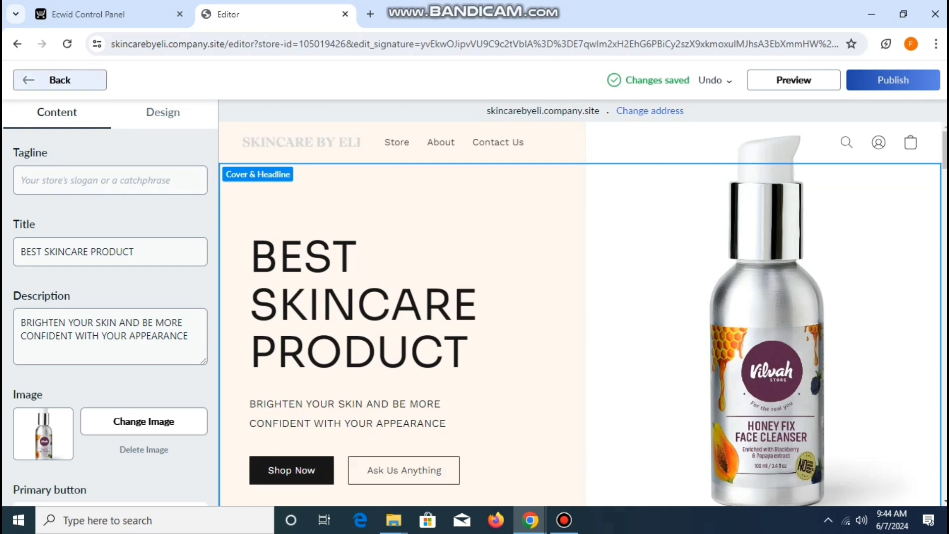
left_click(55, 80)
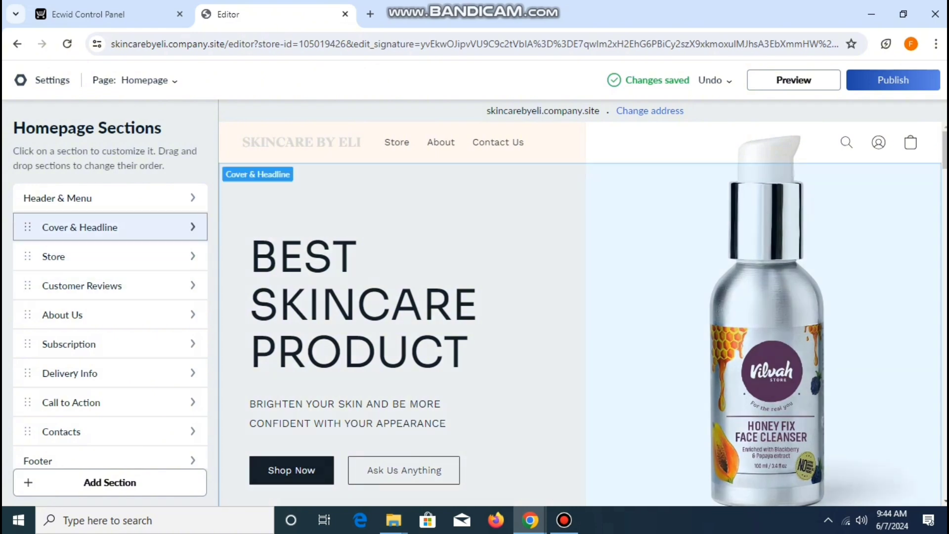
Examine the title and click action of the Shop Now primary button in Cover & Headline, and return to the homepage sections.
left_click(110, 227)
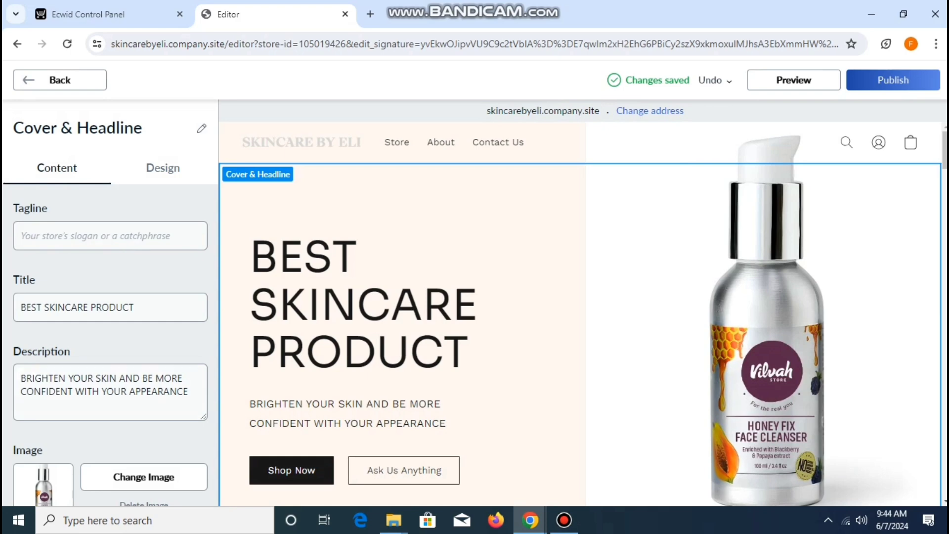
scroll(110, 303, "down", 5)
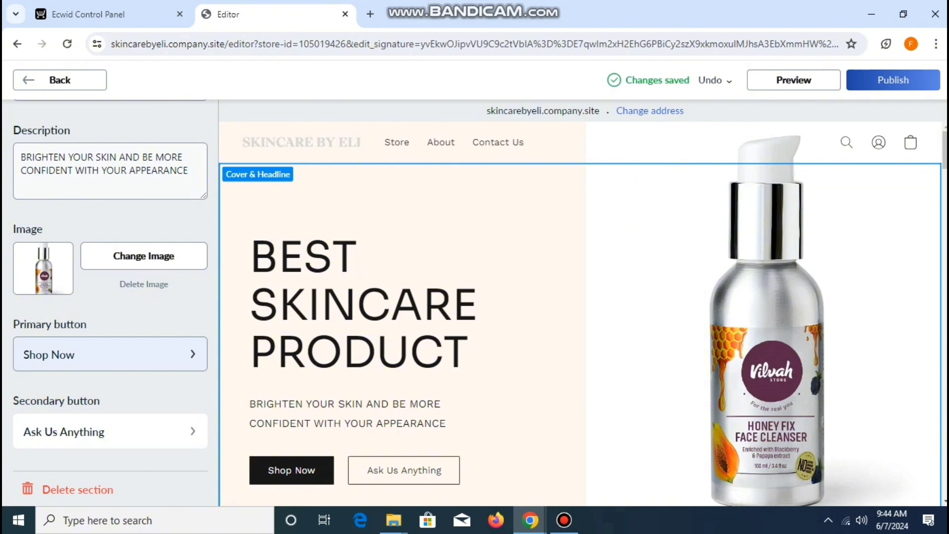
left_click(110, 353)
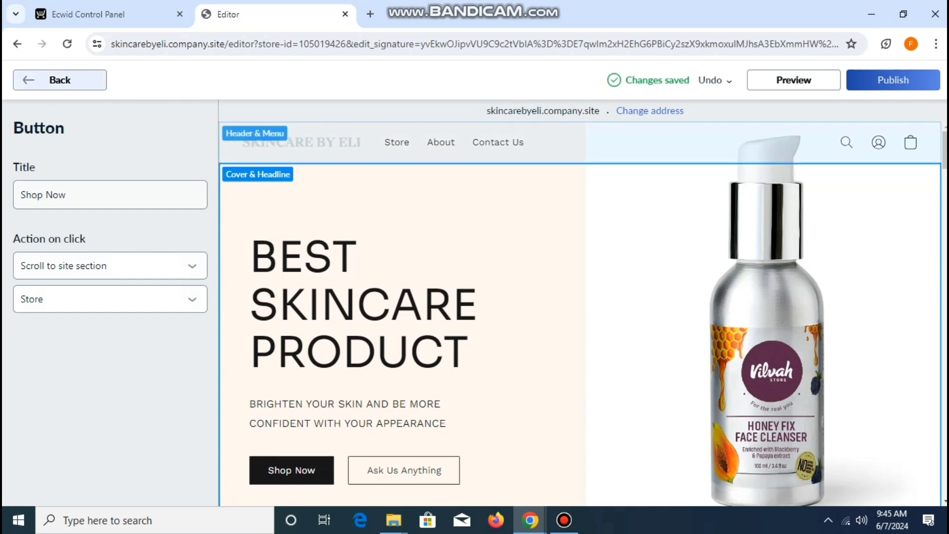
left_click(60, 79)
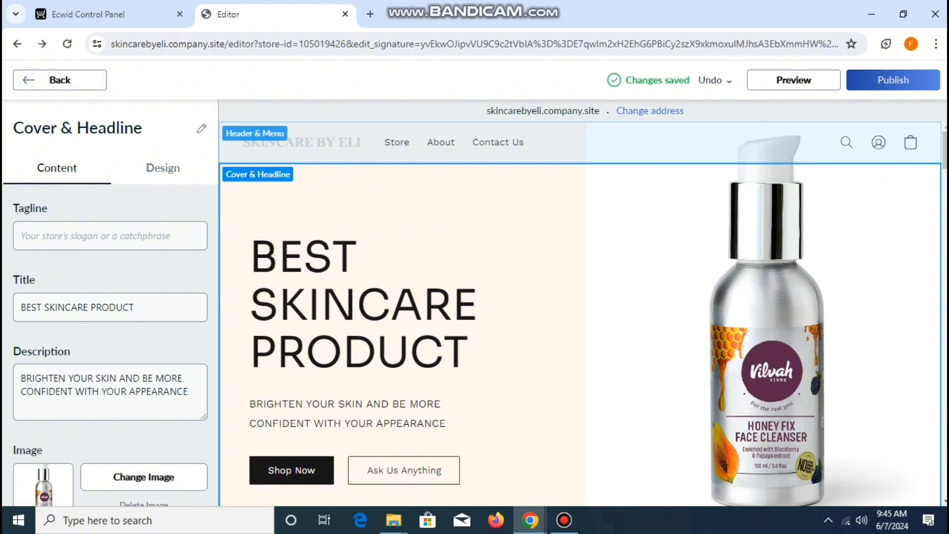
left_click(59, 79)
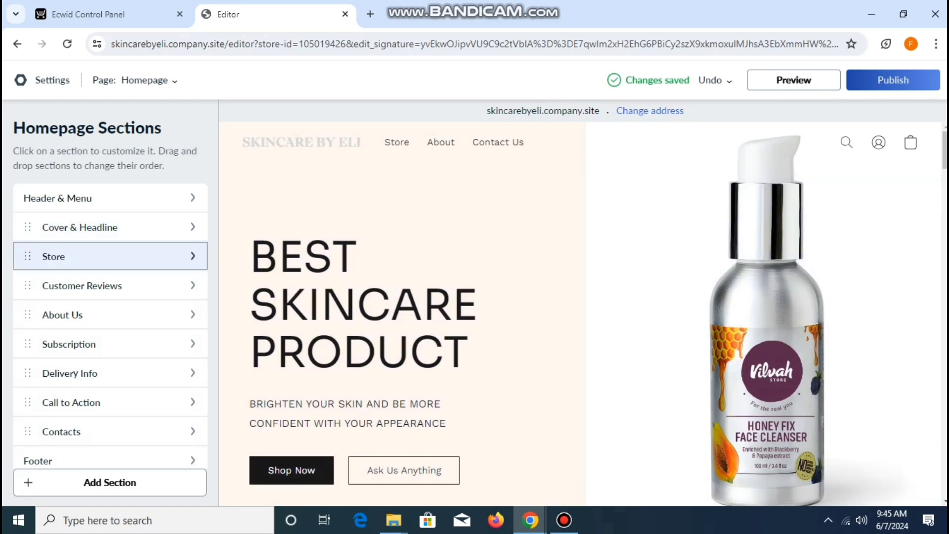
Open product management from the homepage's Store section and delete all sample products.
left_click(113, 256)
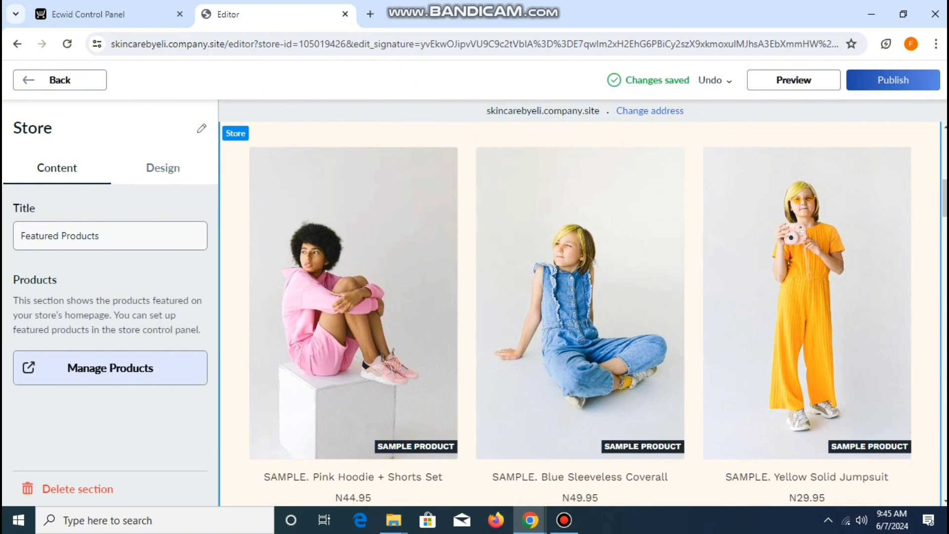
left_click(110, 368)
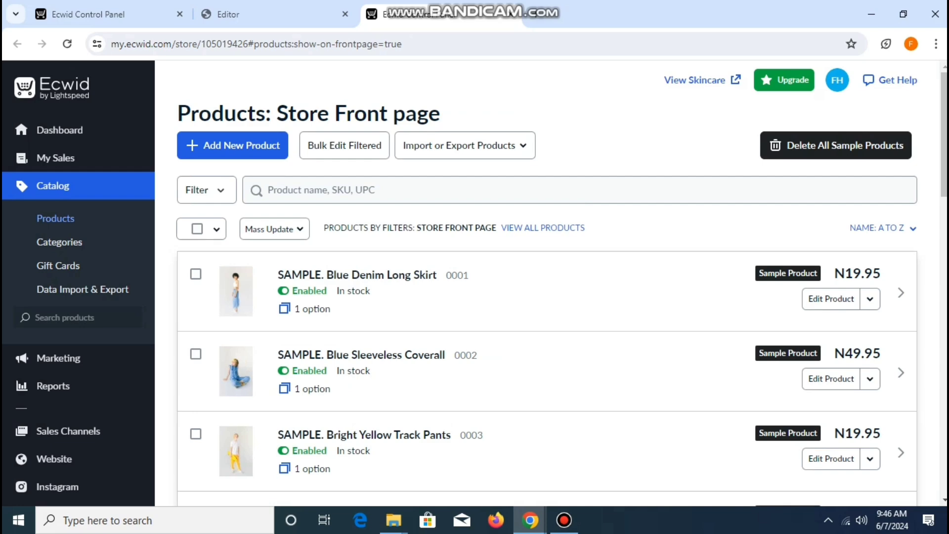
mouse_move(78, 358)
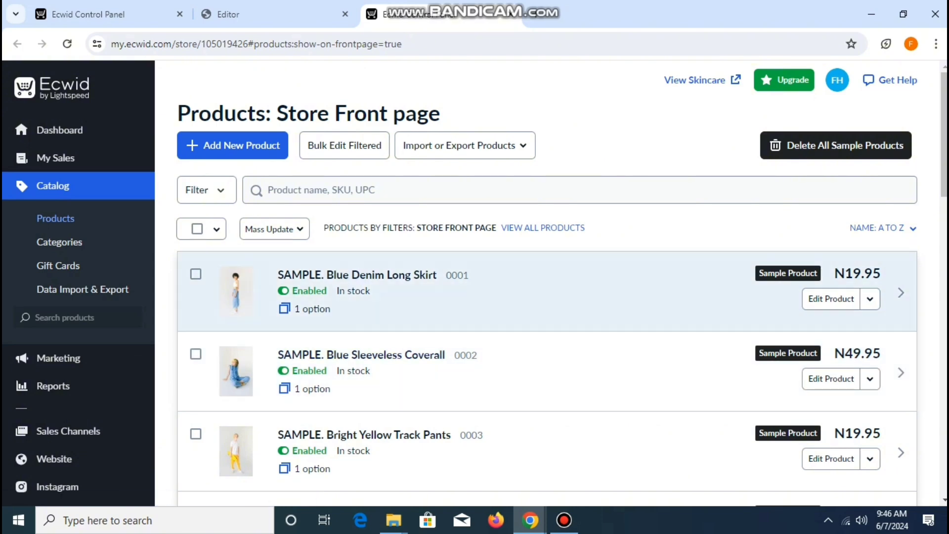
left_click(196, 229)
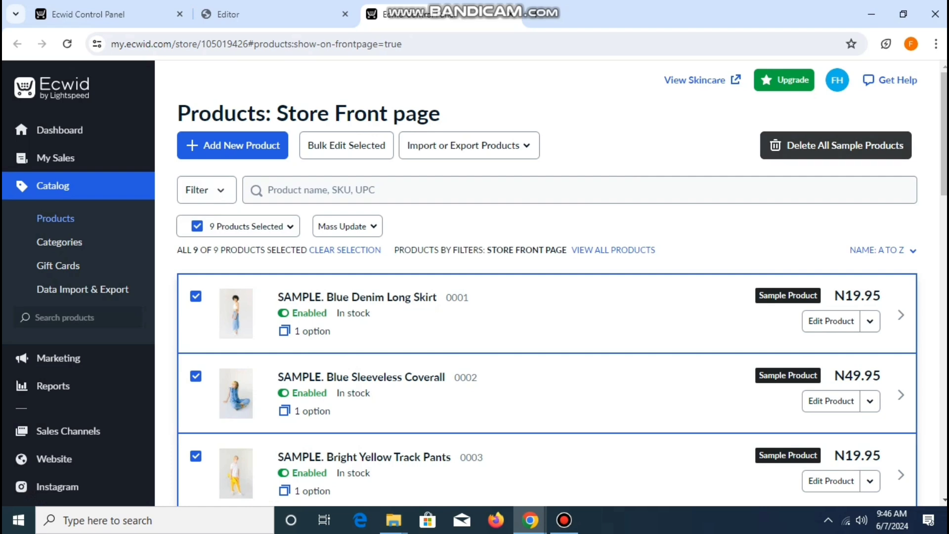
left_click(835, 145)
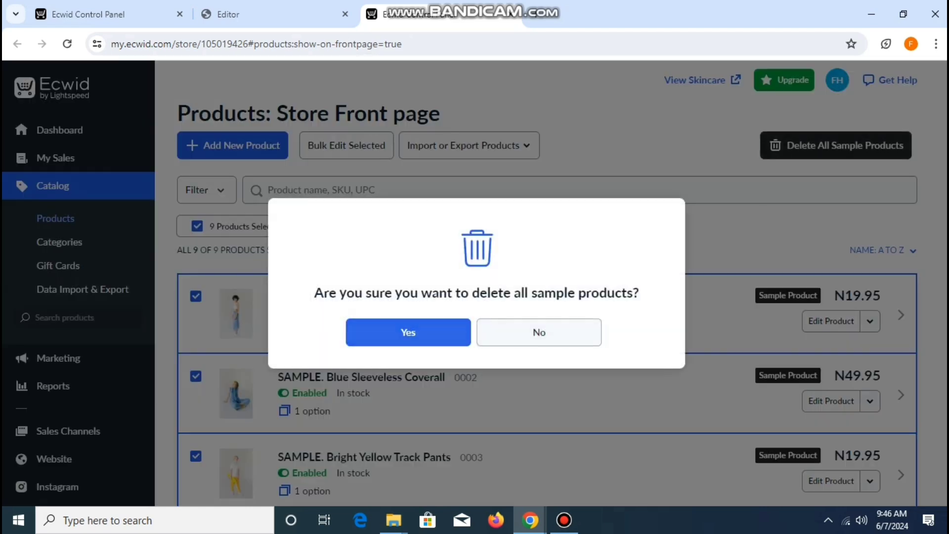
left_click(407, 332)
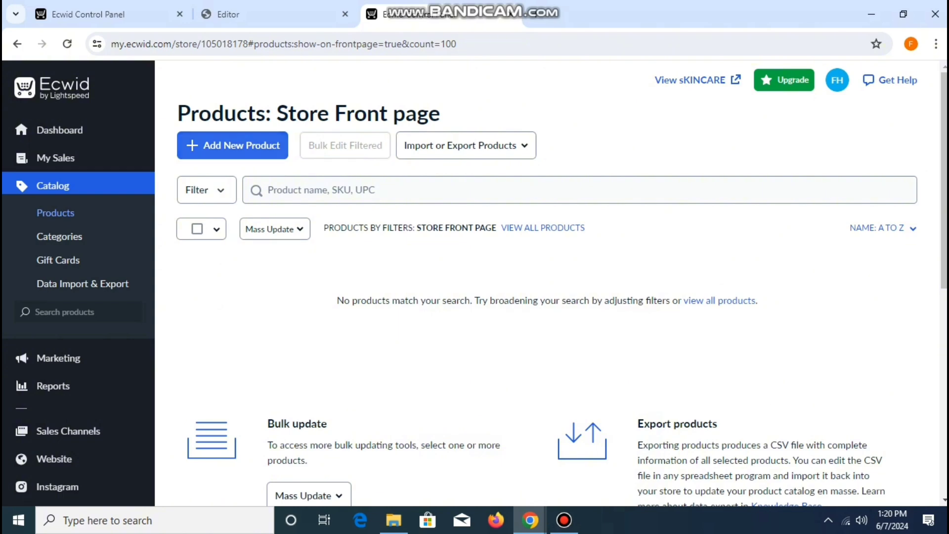
Start a new product and upload the BabyfaceSETACNEB_850_grande image from Downloads to its gallery.
left_click(233, 145)
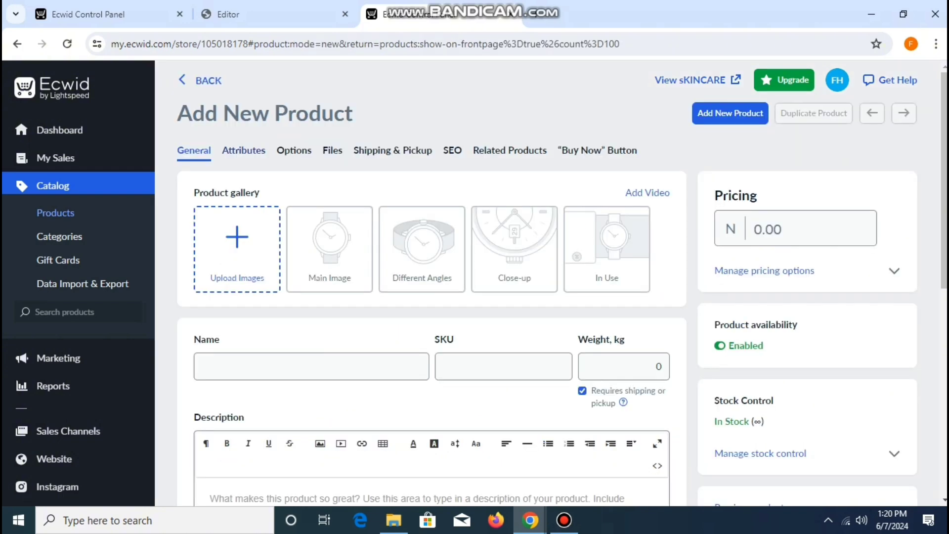
left_click(237, 242)
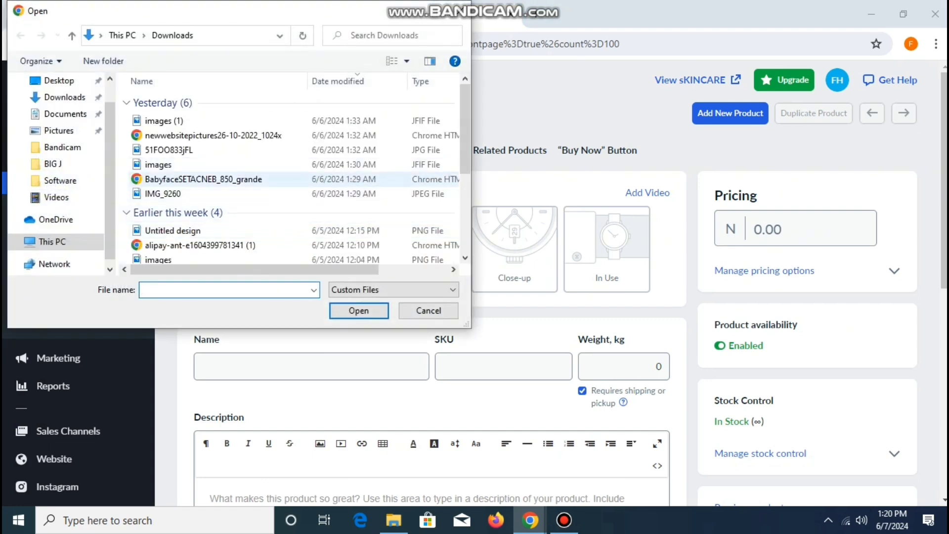
left_click(203, 179)
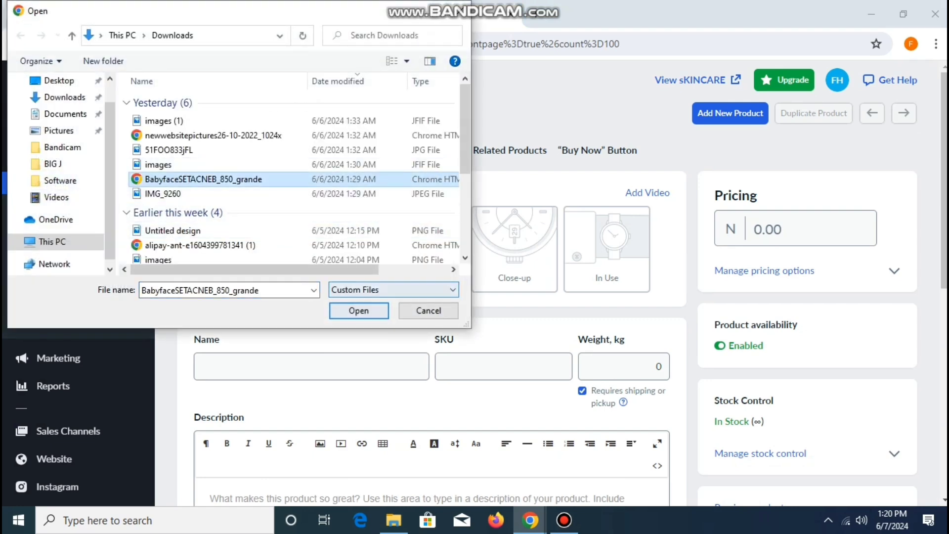
left_click(359, 310)
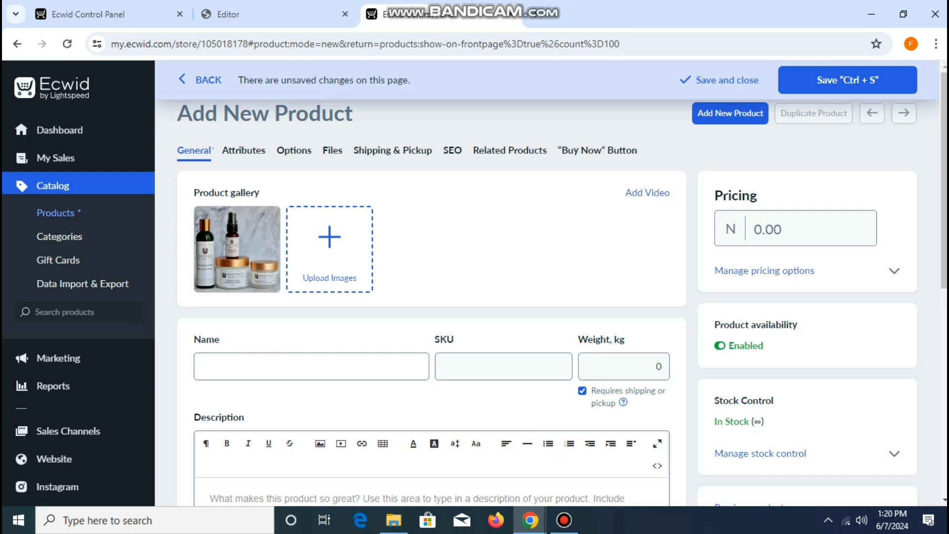
Name the new product SKINCARE, with SKU 001 and a weight of 0.9 kg.
left_click(200, 365)
type("S")
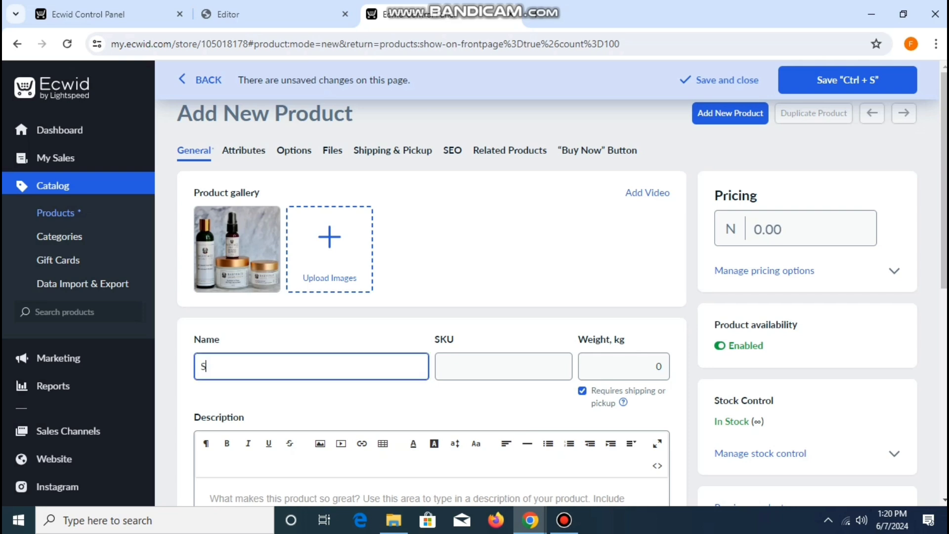
type("KINCARE")
left_click(442, 366)
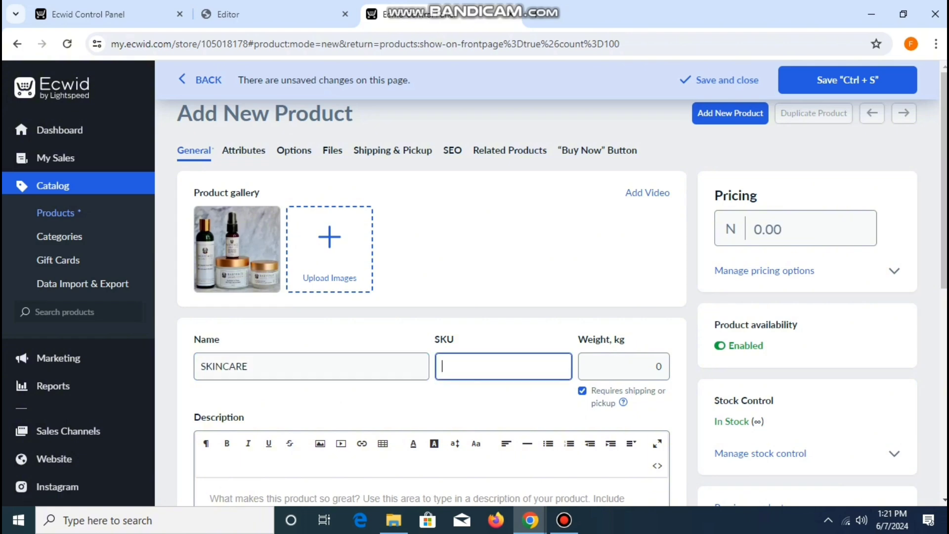
type("001")
key("Tab")
key("Up")
key("Up")
key("Up")
key("Up")
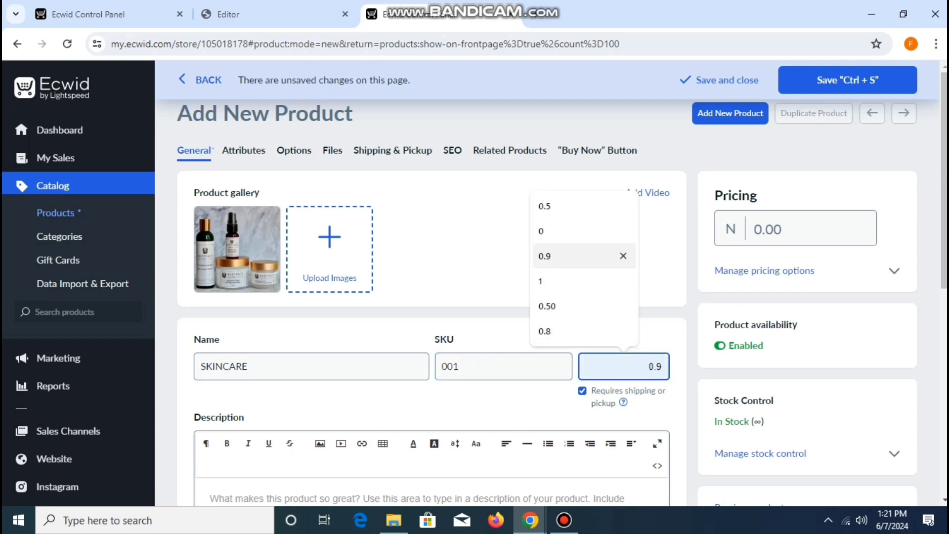
key("Return")
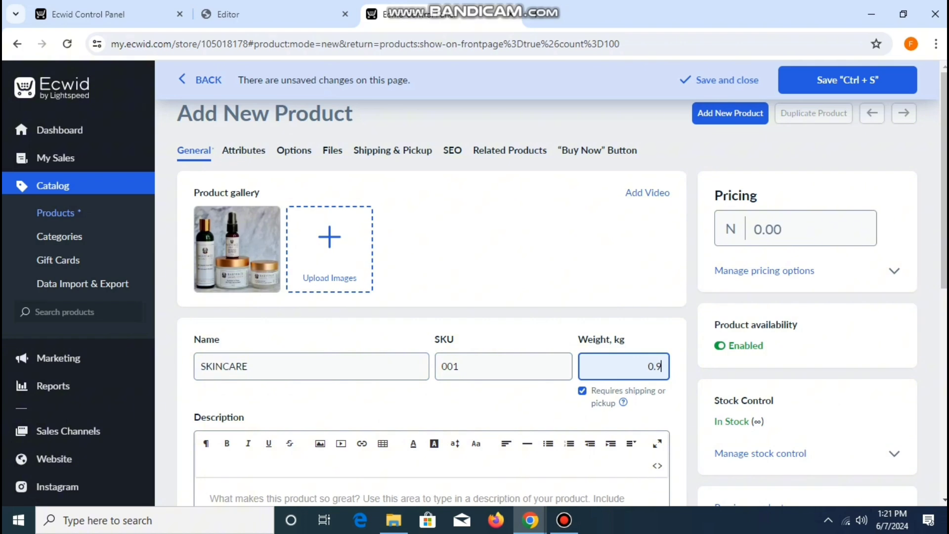
Enter "SKINCARE PRODUCT" as the product's description.
scroll(474, 281, "down", 3)
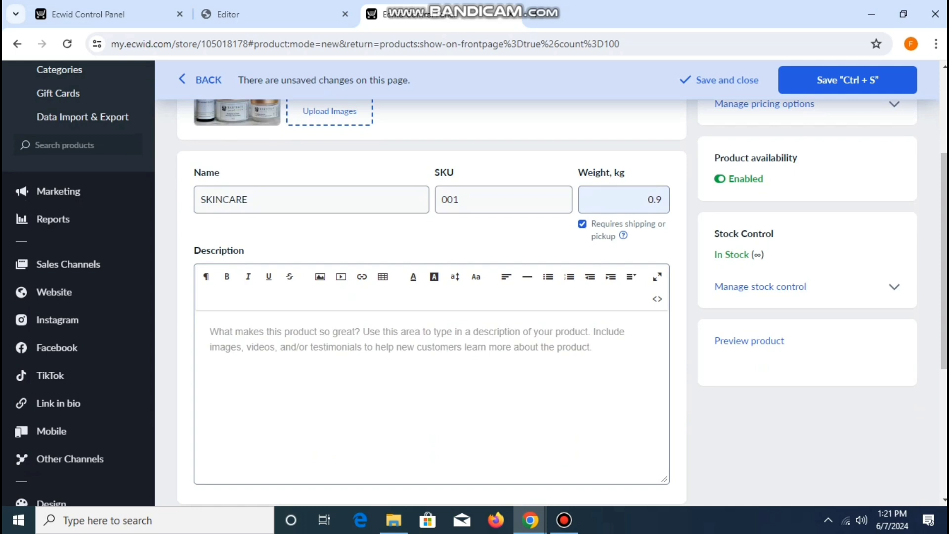
type("SKIN")
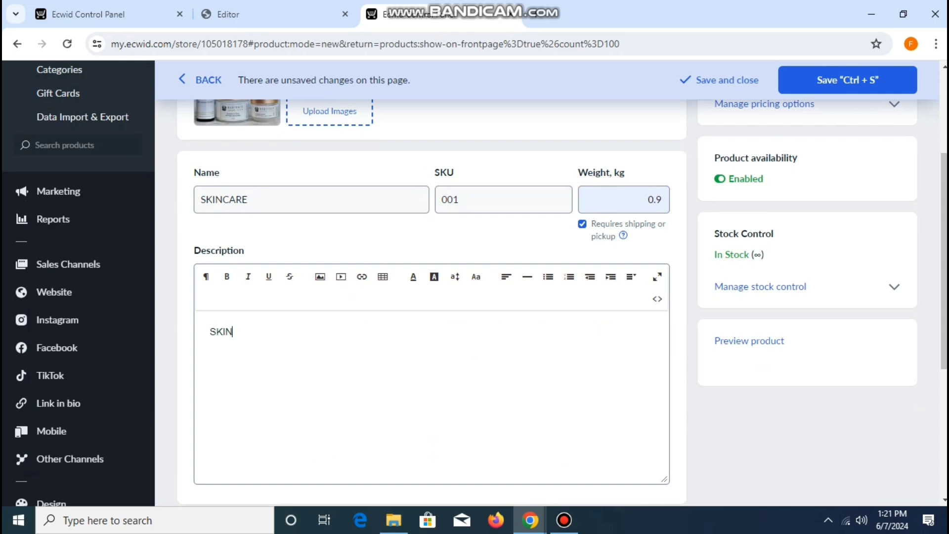
type("CARE PRODUCT")
left_click(211, 331)
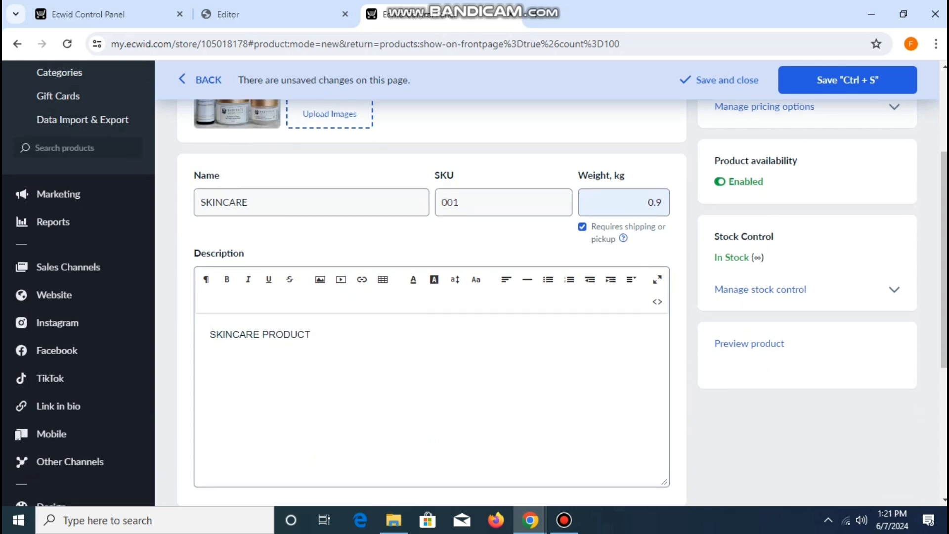
Set the product's price to 2000.00 and save the product.
scroll(430, 277, "up", 3)
scroll(475, 276, "up", 1)
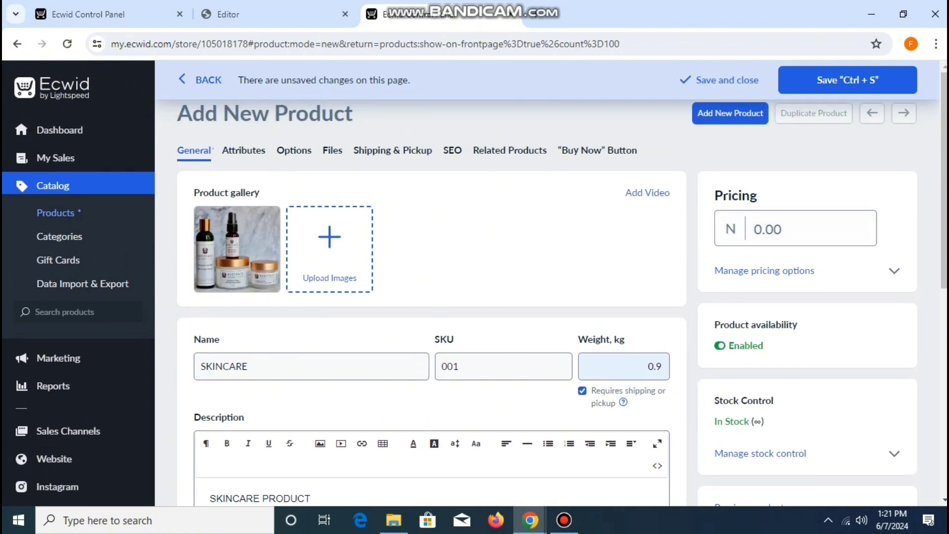
left_click(757, 229)
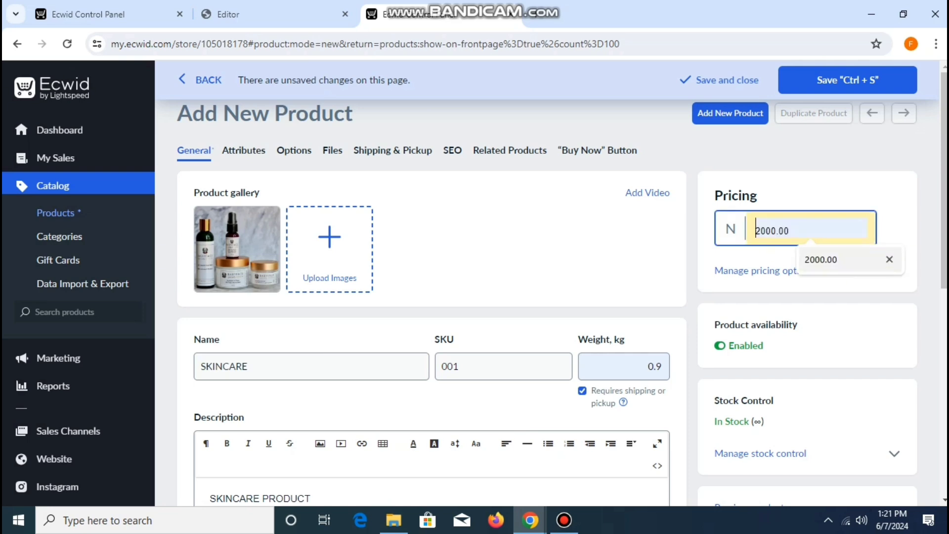
key("Return")
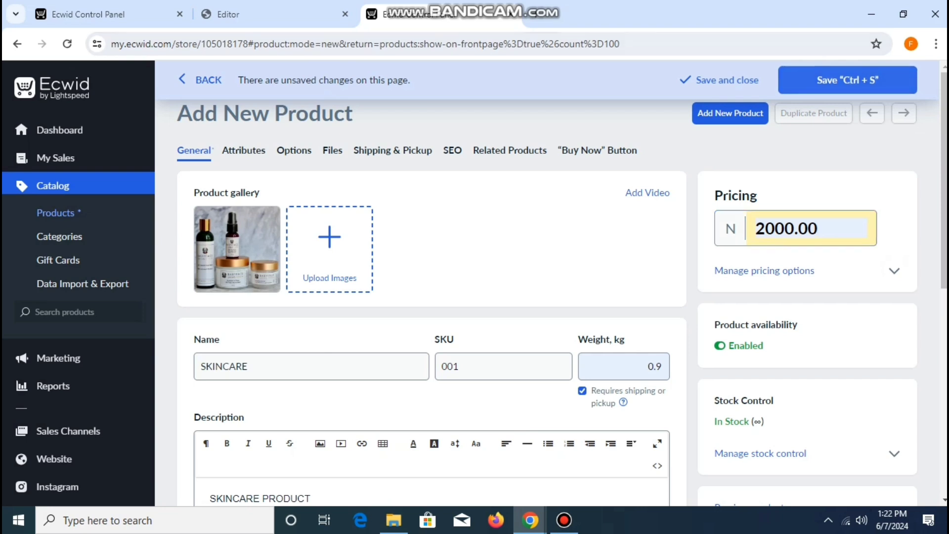
key("ctrl+s")
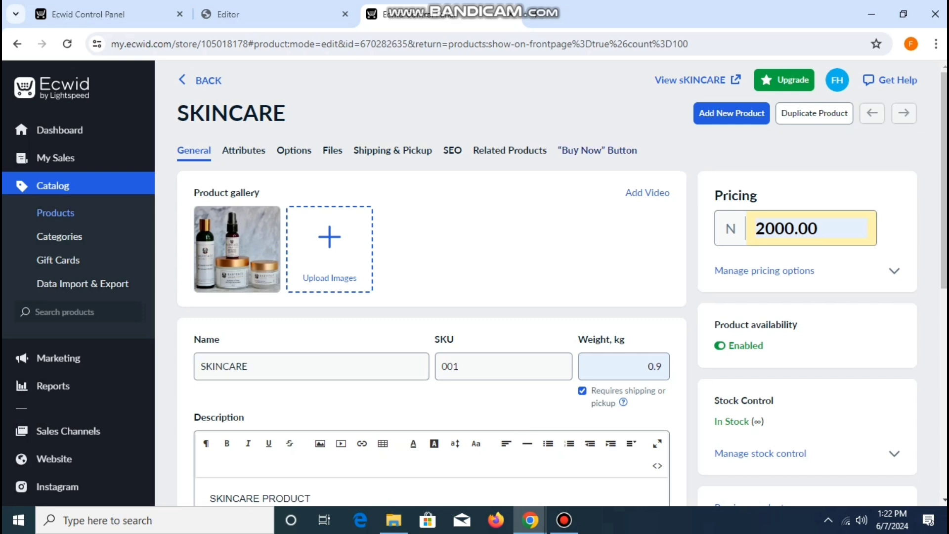
Generate the "Buy Now" button code for product 001 in the compact one-column layout and copy it.
left_click(597, 150)
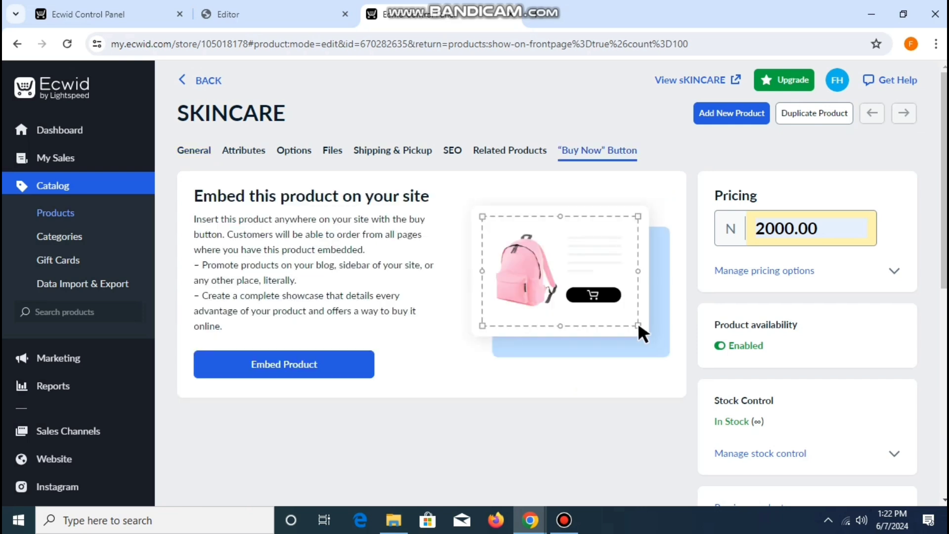
left_click(284, 363)
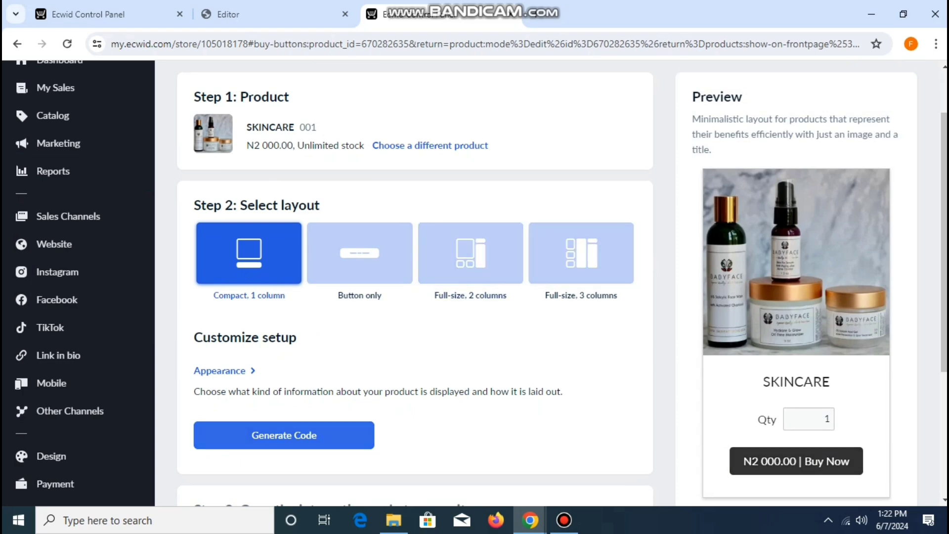
left_click(284, 435)
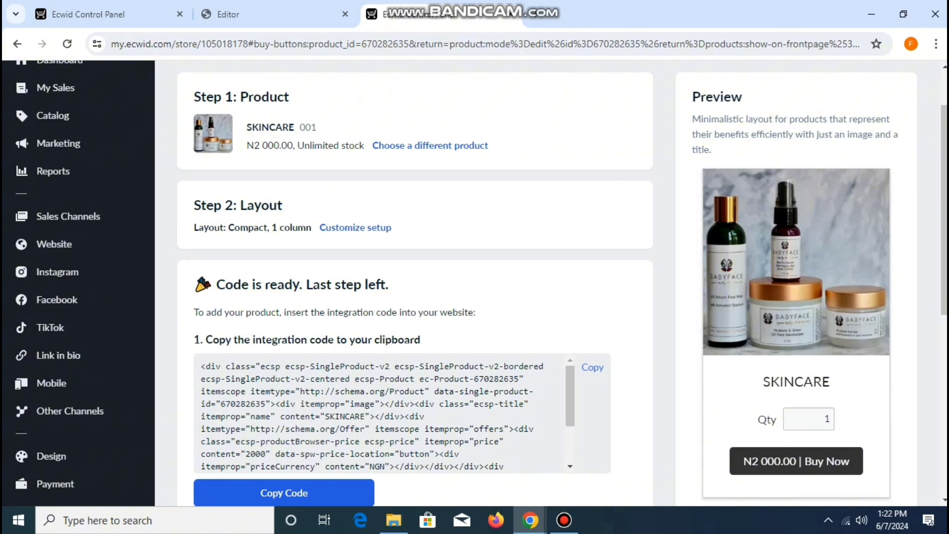
scroll(415, 282, "down", 2)
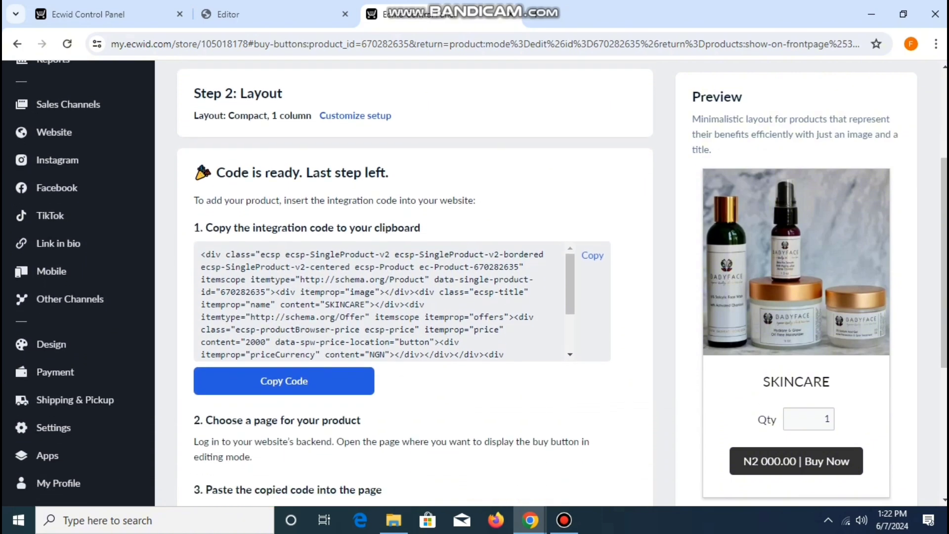
left_click(283, 381)
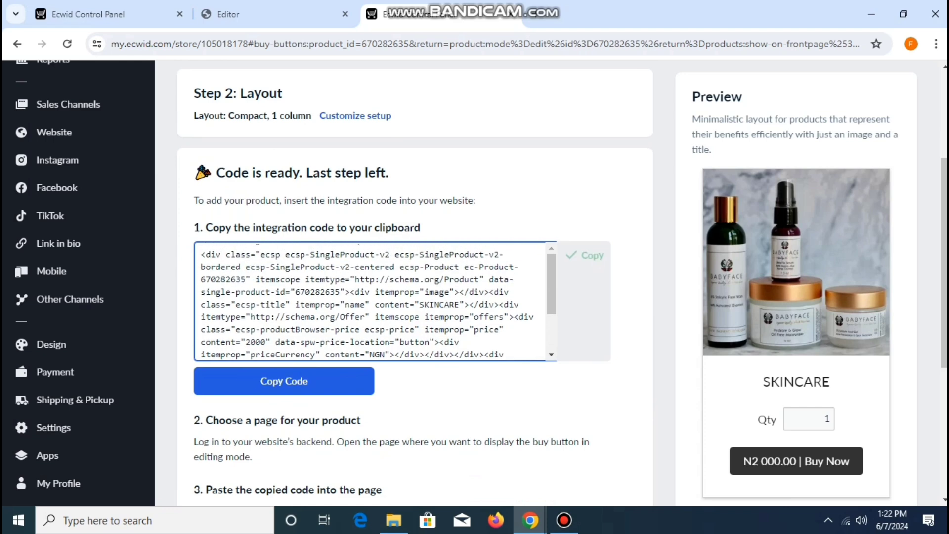
scroll(415, 282, "up", 3)
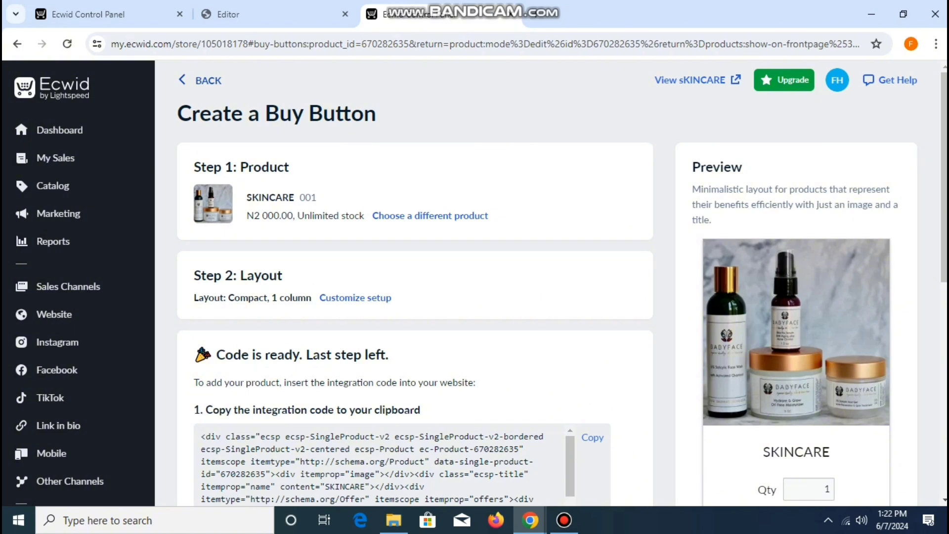
Go back to the store front products, start another product and upload the BabyfaceSETACNEB_850_grande image from Downloads to its gallery.
key("alt+Left")
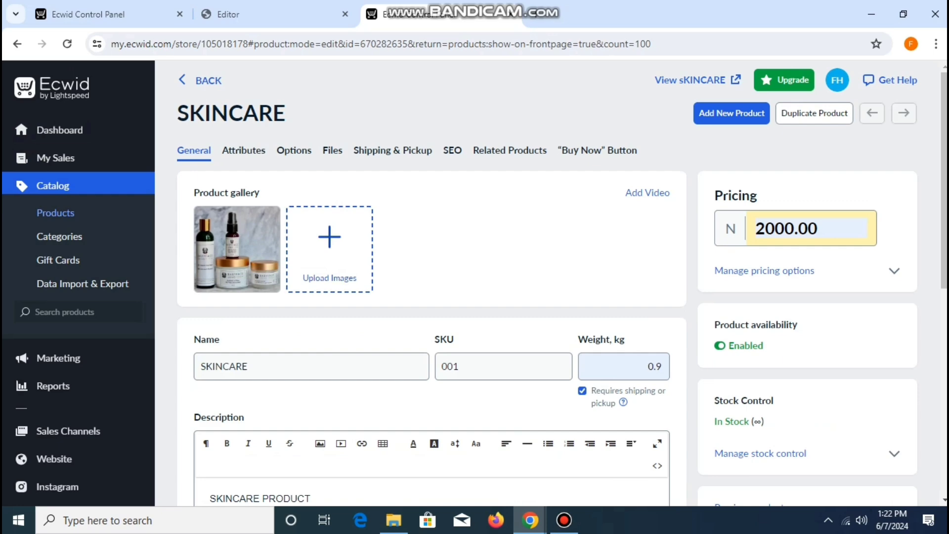
left_click(207, 80)
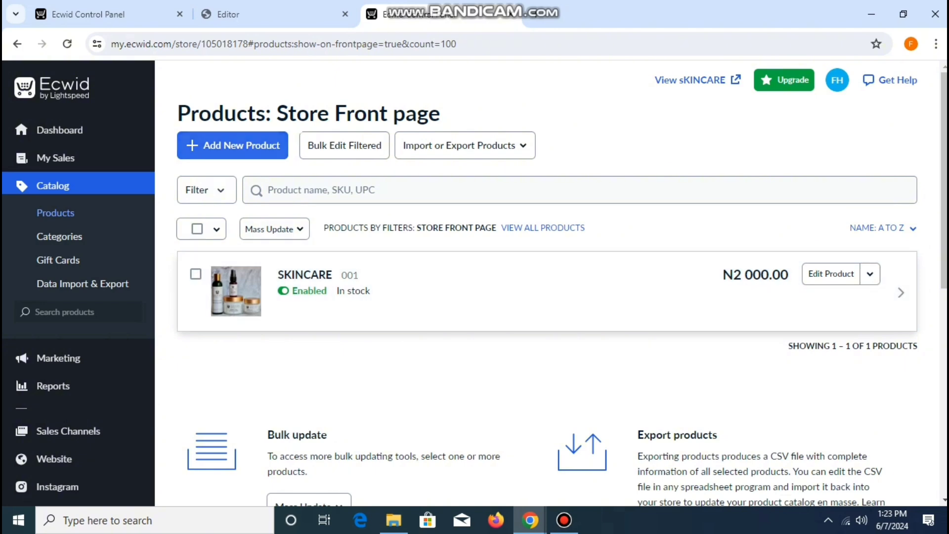
left_click(232, 145)
left_click(237, 242)
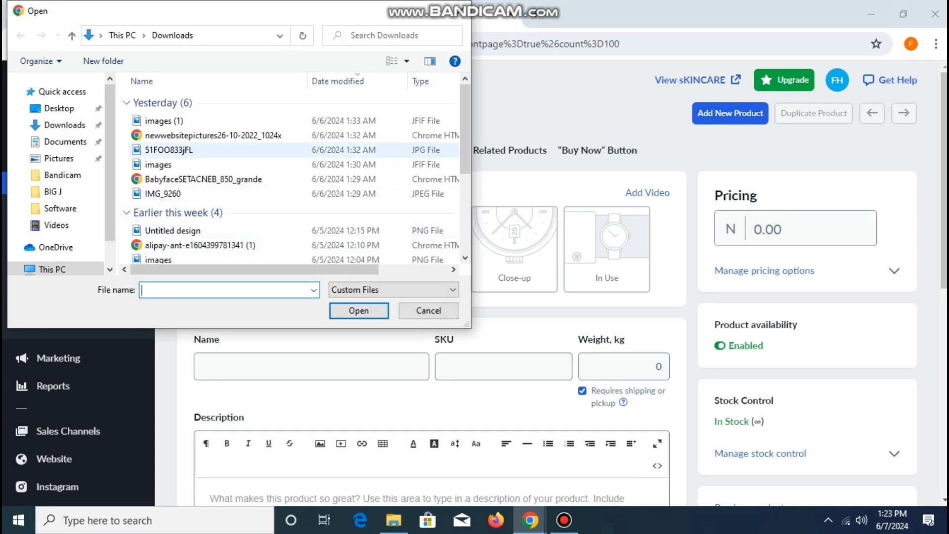
left_click(203, 179)
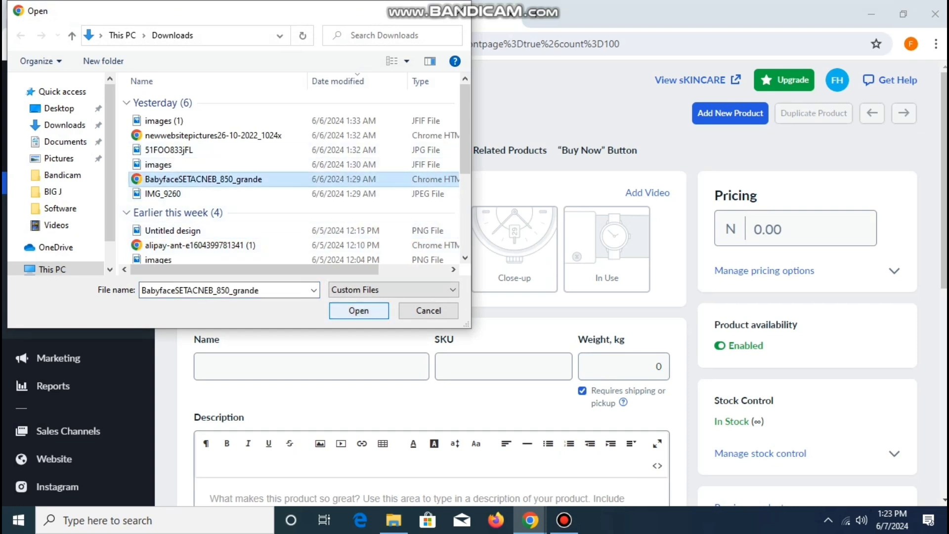
left_click(359, 311)
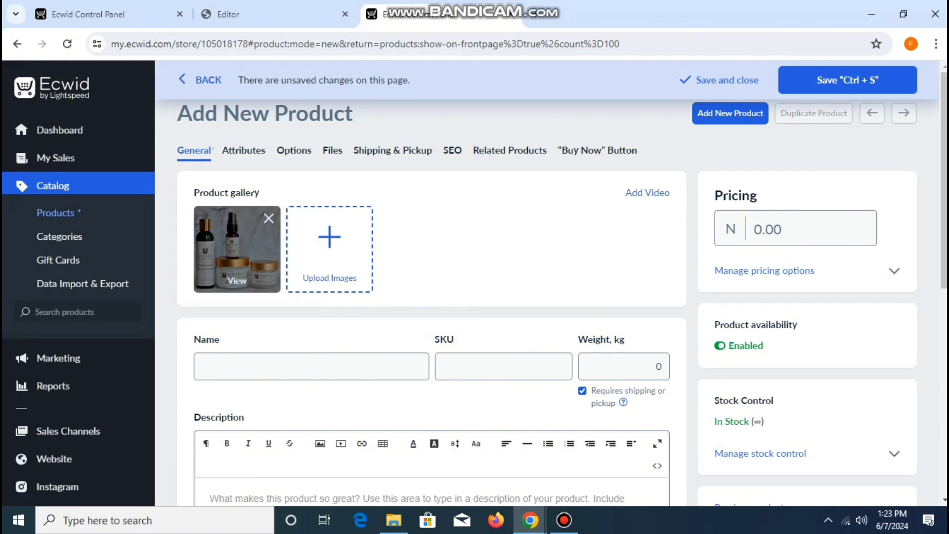
Name the second product SKINCARE, with SKU 002 and a weight of 0.9 kg.
left_click(238, 366)
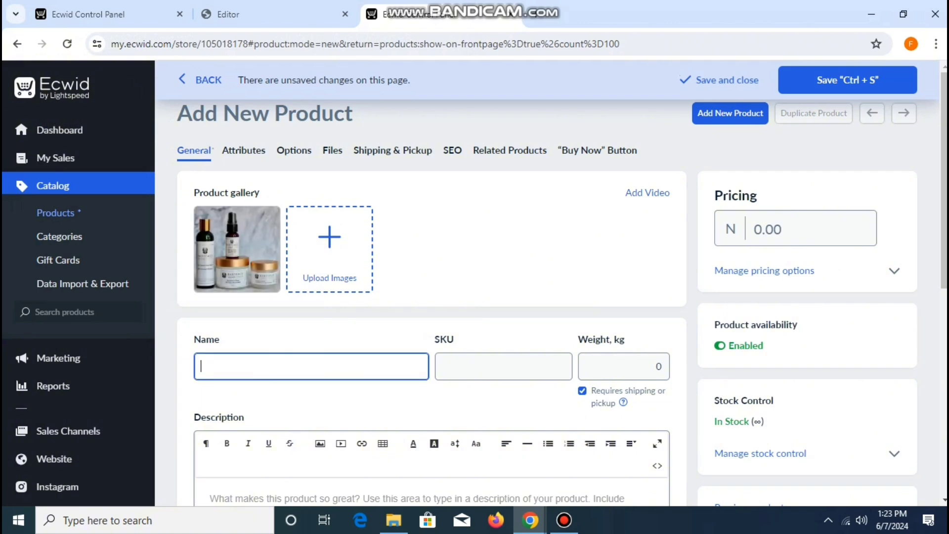
type("SKINCAR")
type("E")
left_click(442, 366)
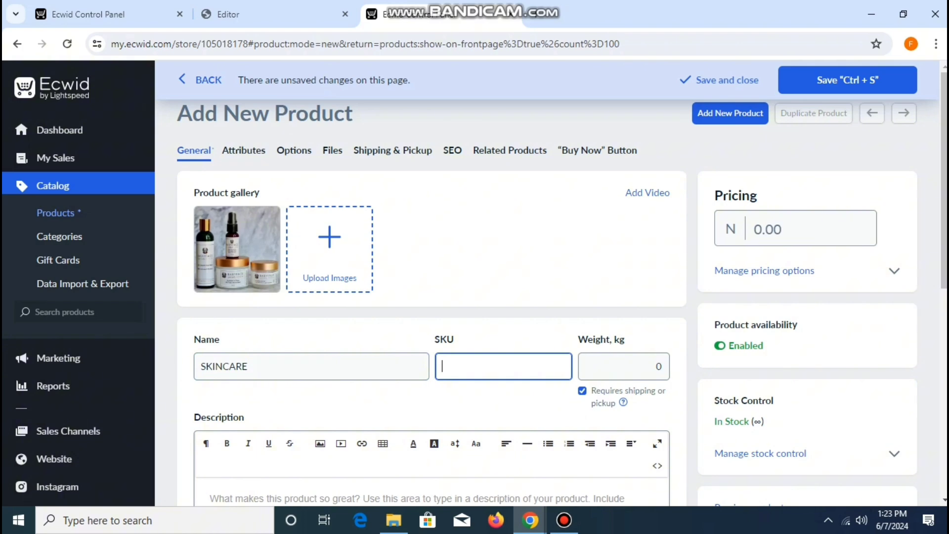
type("002")
left_click(661, 366)
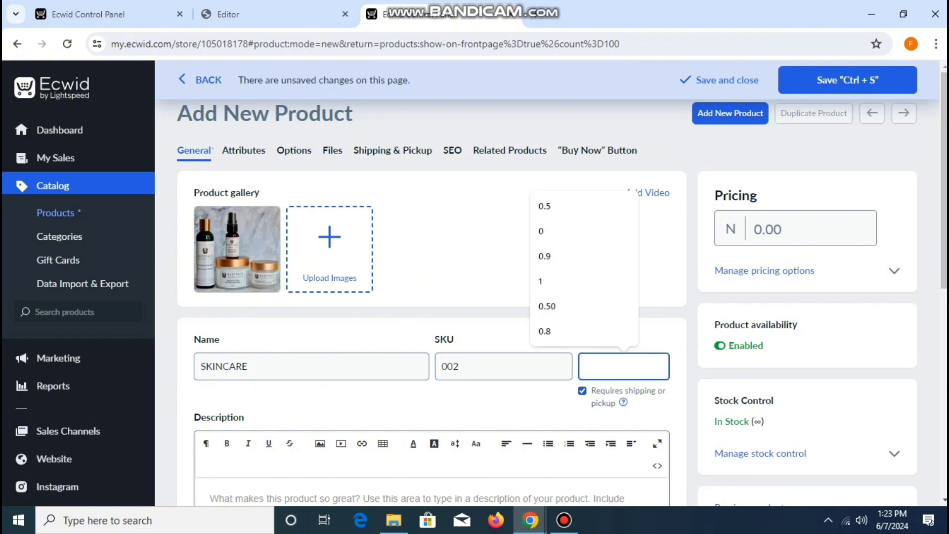
key("Up")
key("Up")
key("Up")
key("Up")
key("Return")
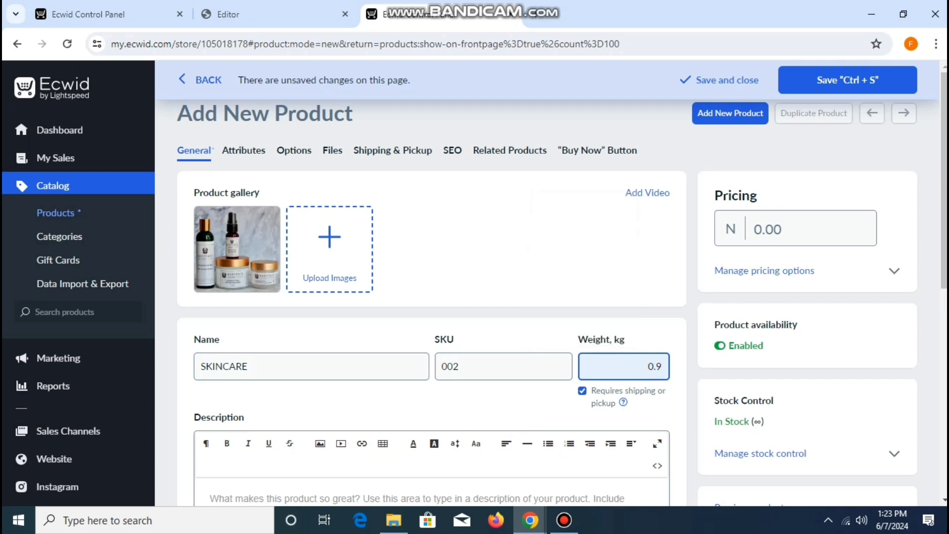
Enter "SKINCARE PRODUCT 2" as the second product's description.
scroll(475, 282, "down", 2)
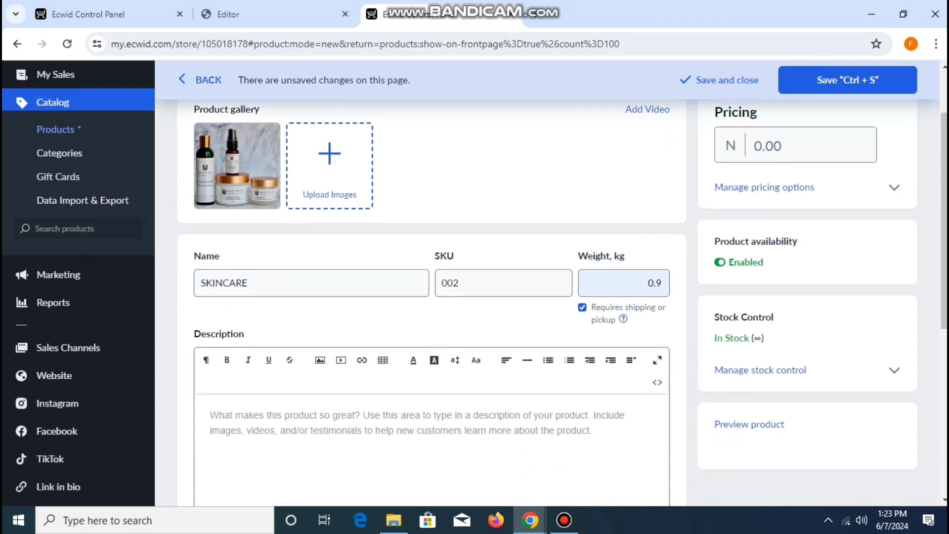
left_click(210, 415)
type("SKIN")
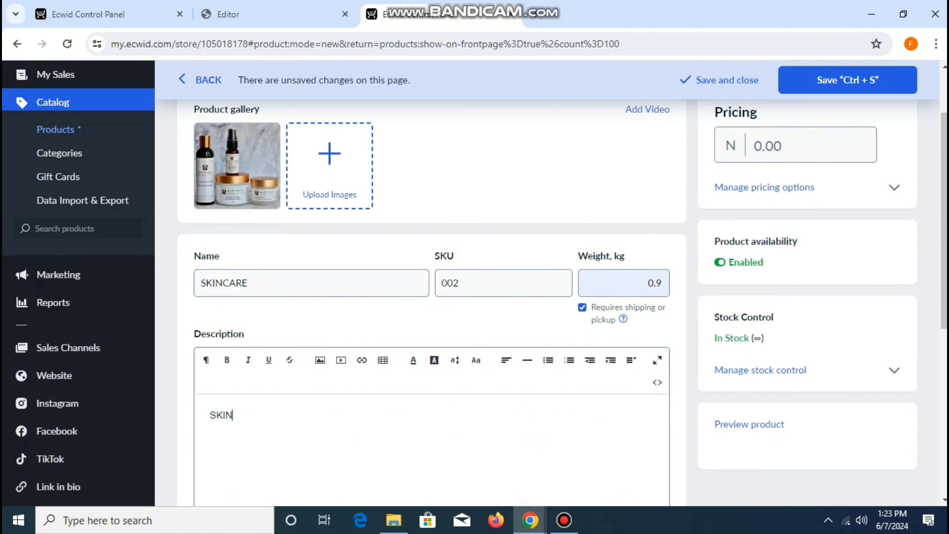
type("CARE PRODUCT 2")
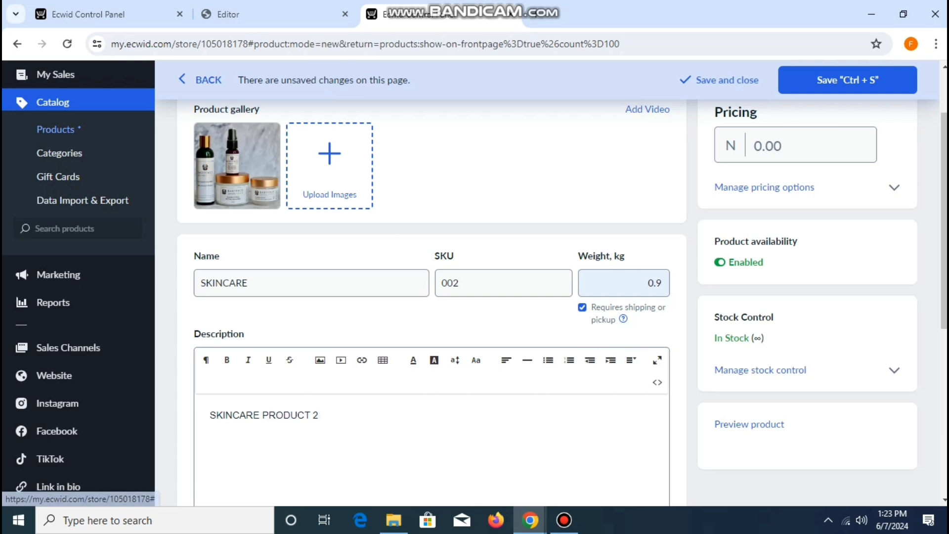
Set the second product's price to 2000.00 and save the product.
left_click(756, 144)
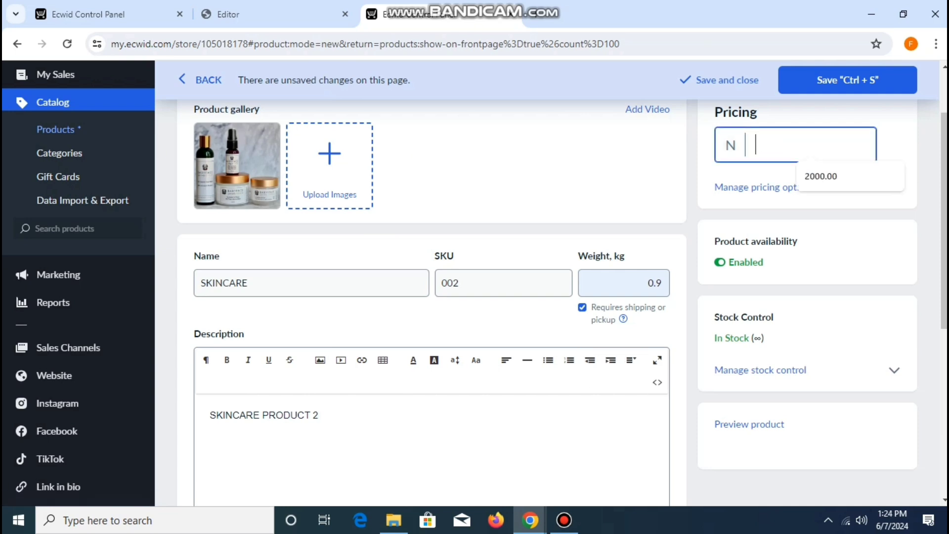
key("Return")
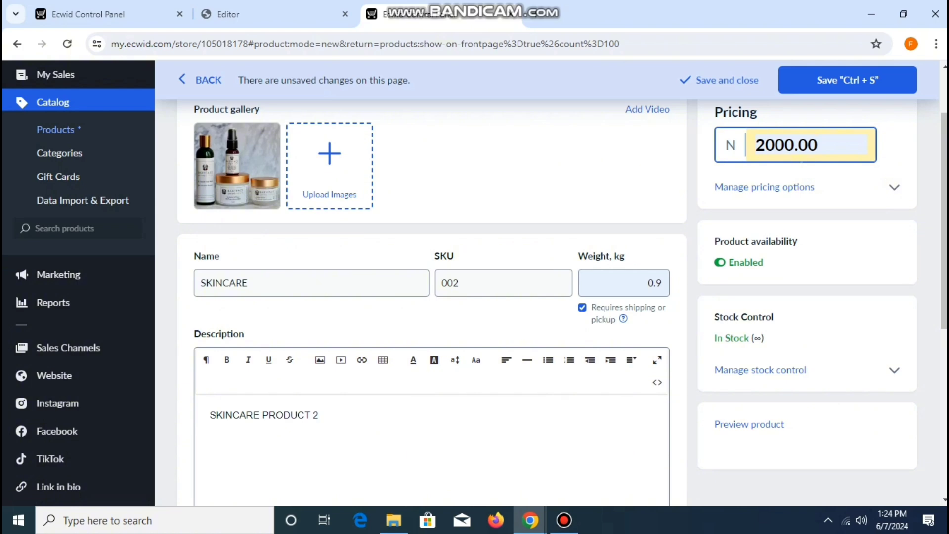
left_click(847, 80)
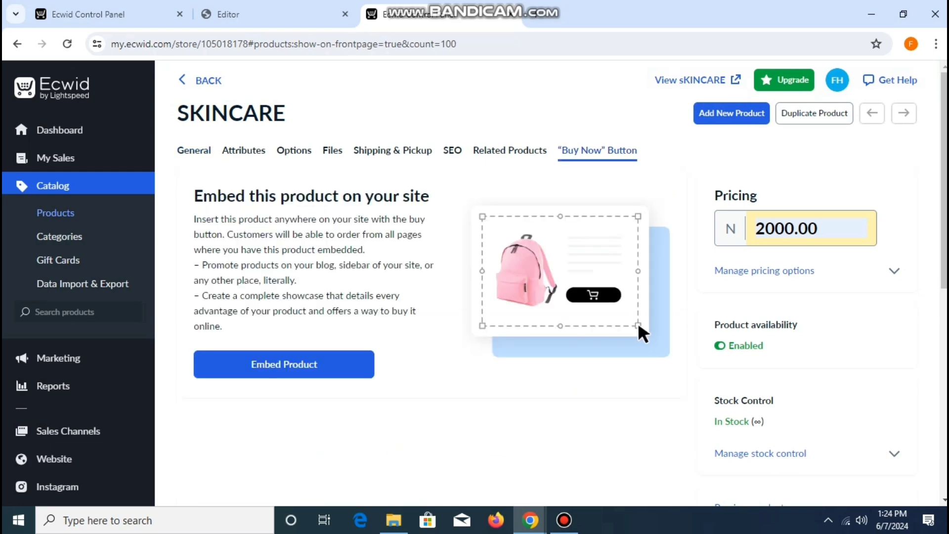
Generate the "Buy Now" button code for product 002 in the compact one-column layout and copy it.
left_click(283, 364)
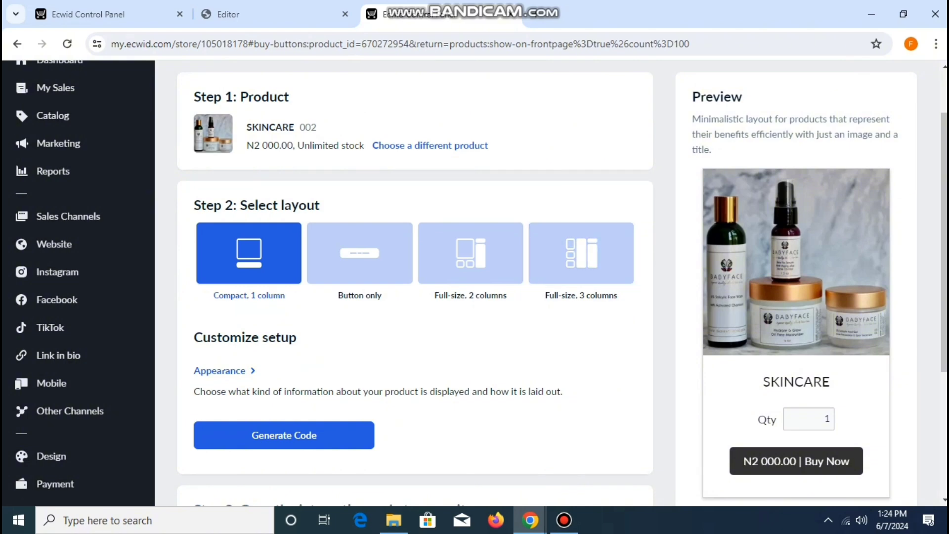
left_click(284, 435)
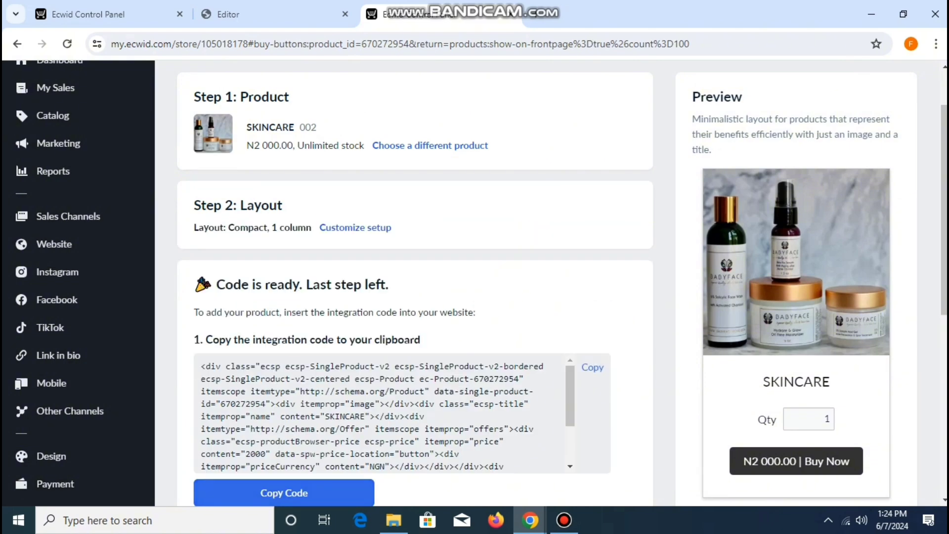
left_click(284, 493)
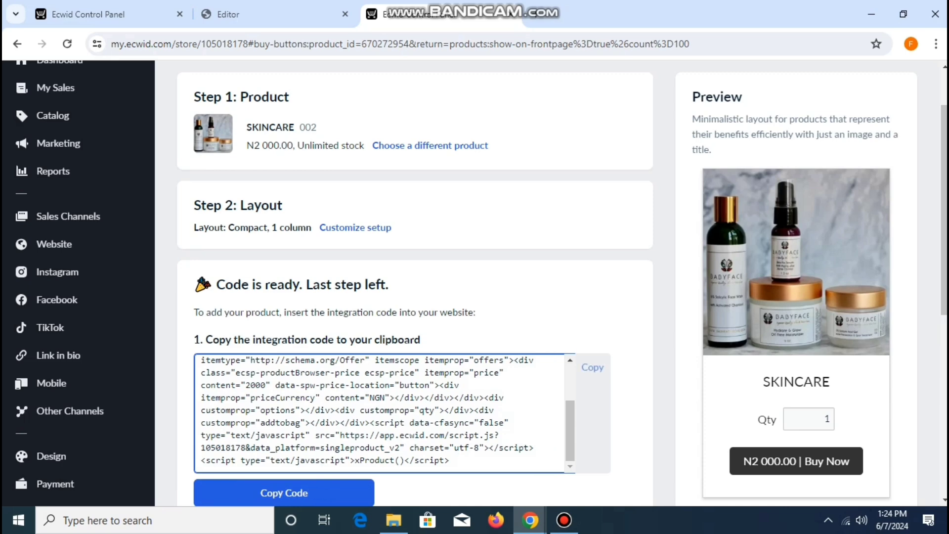
Switch to the site editor and review the homepage's cover and Featured Products sections.
left_click(943, 66)
left_click(943, 66)
left_click(943, 66)
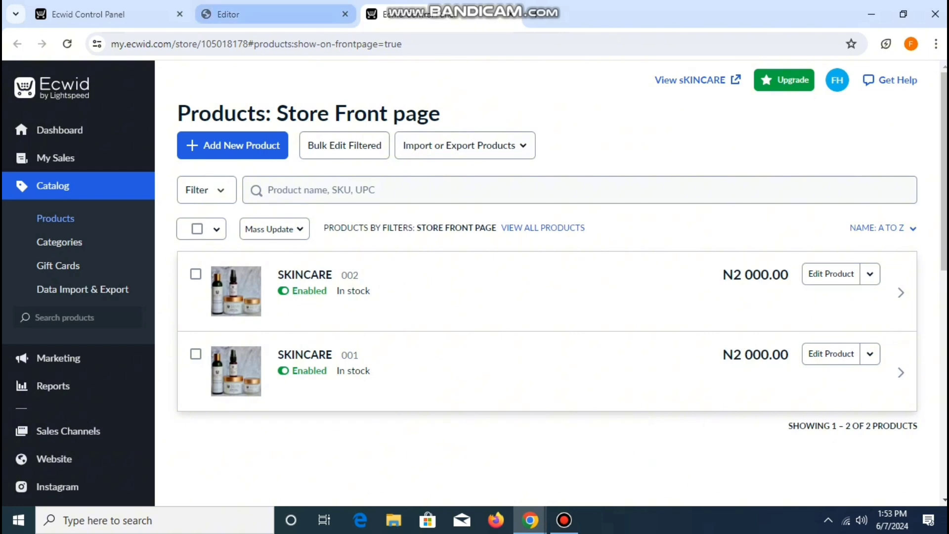
left_click(228, 13)
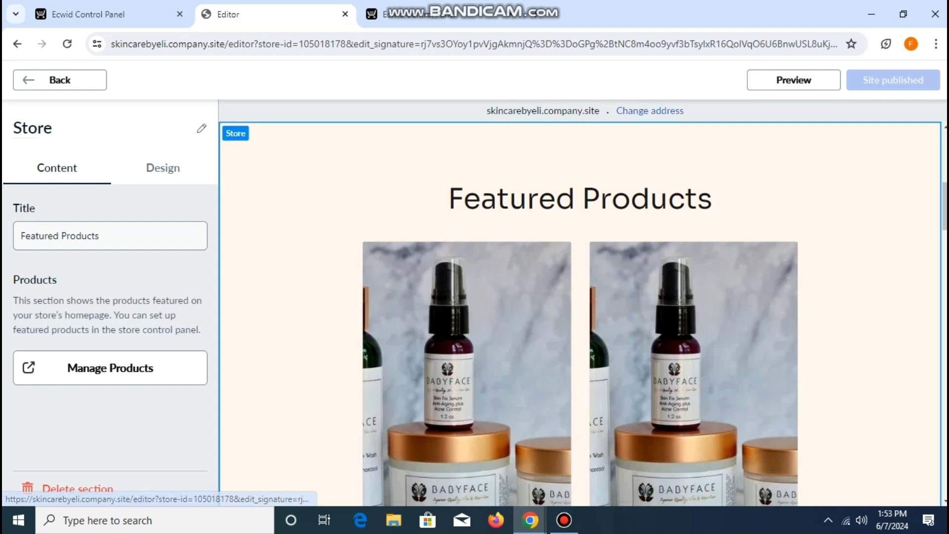
left_click(944, 127)
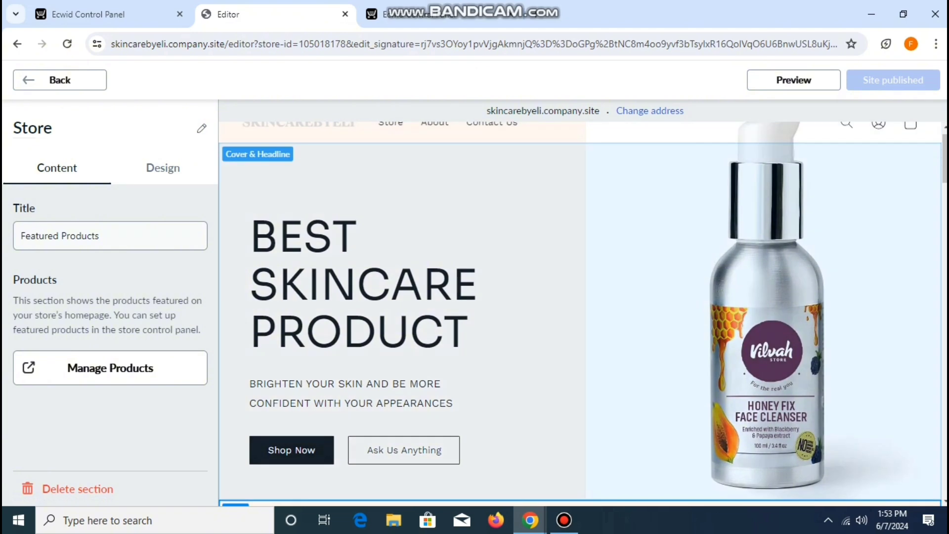
scroll(580, 315, "down", 12)
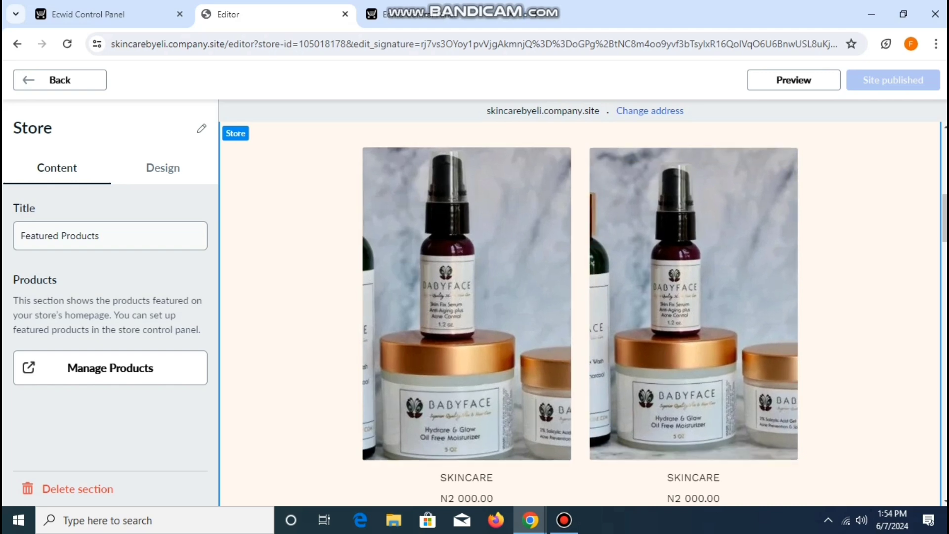
Open the homepage's About Us section to check its title and description, and return to the section list.
left_click(60, 79)
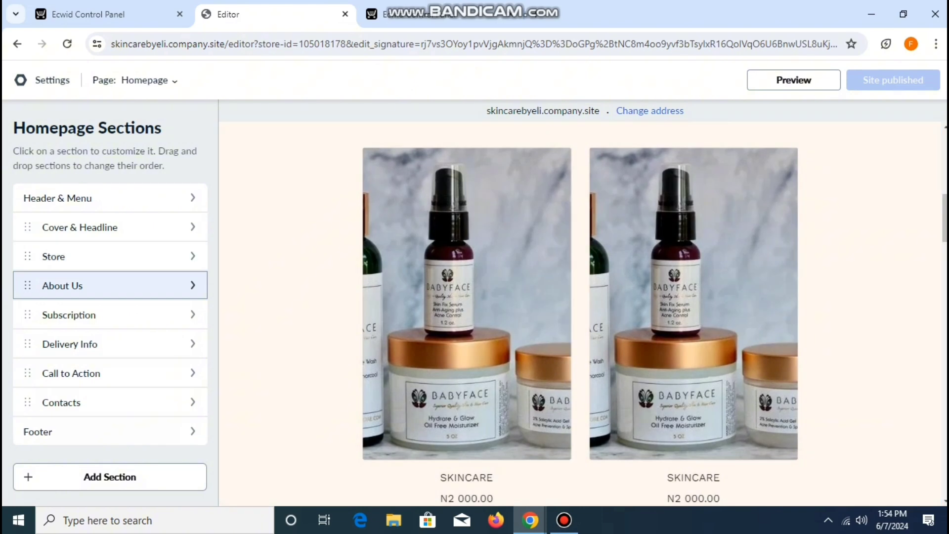
left_click(109, 285)
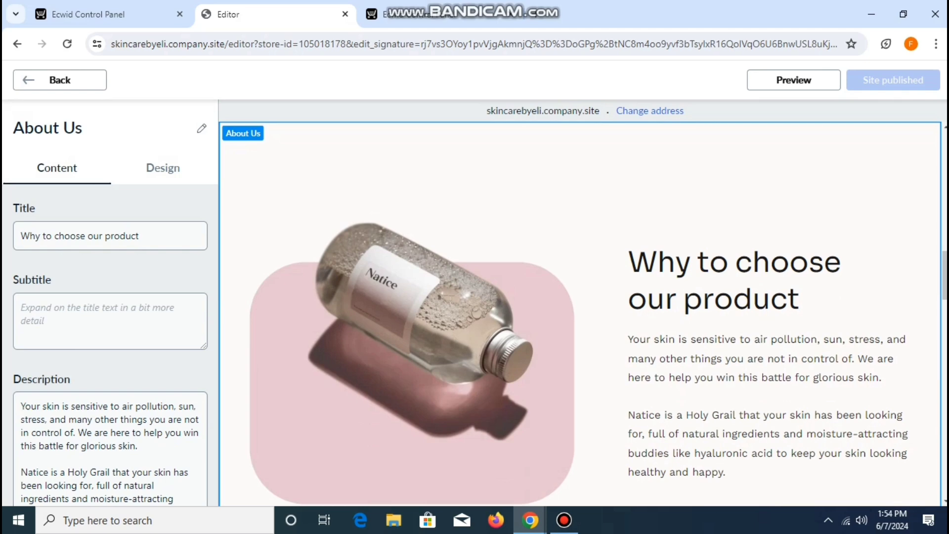
left_click(139, 236)
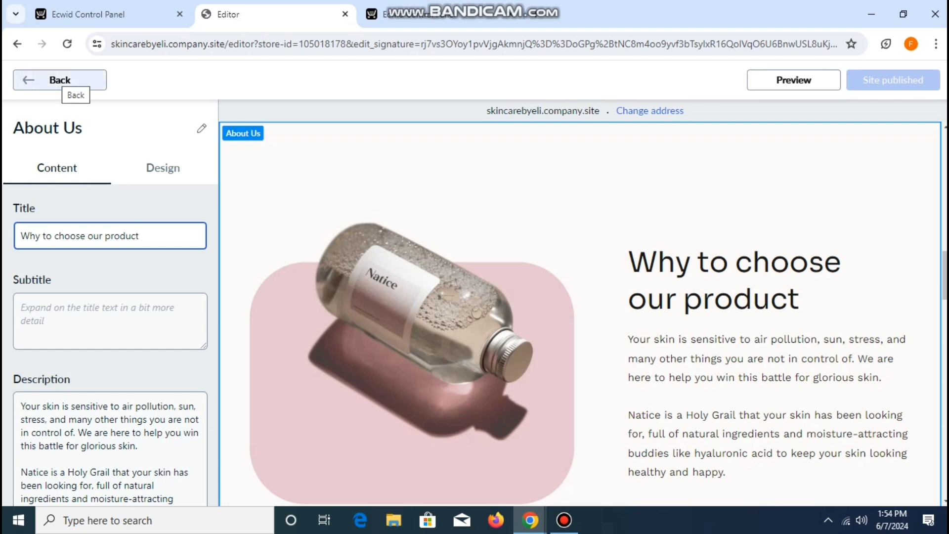
left_click(60, 80)
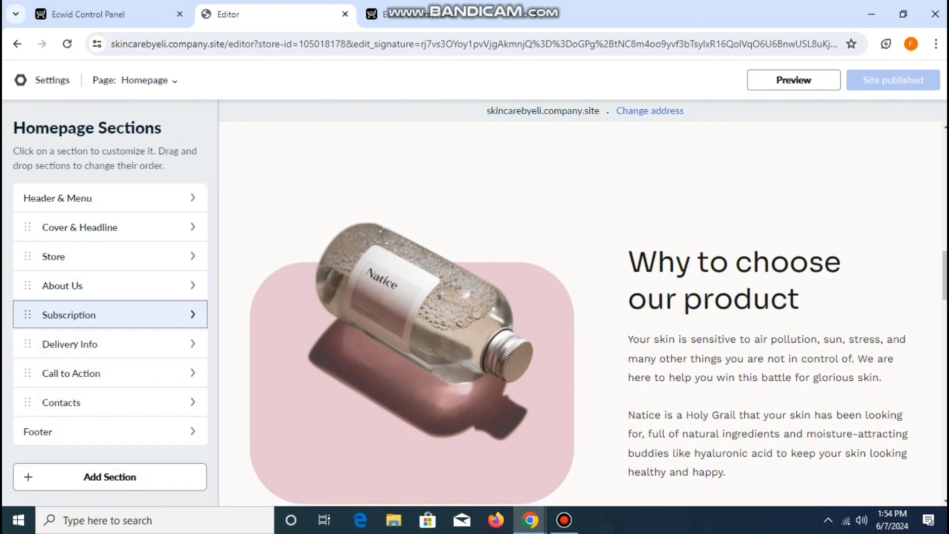
Review the homepage's Subscription section and delete it.
left_click(69, 314)
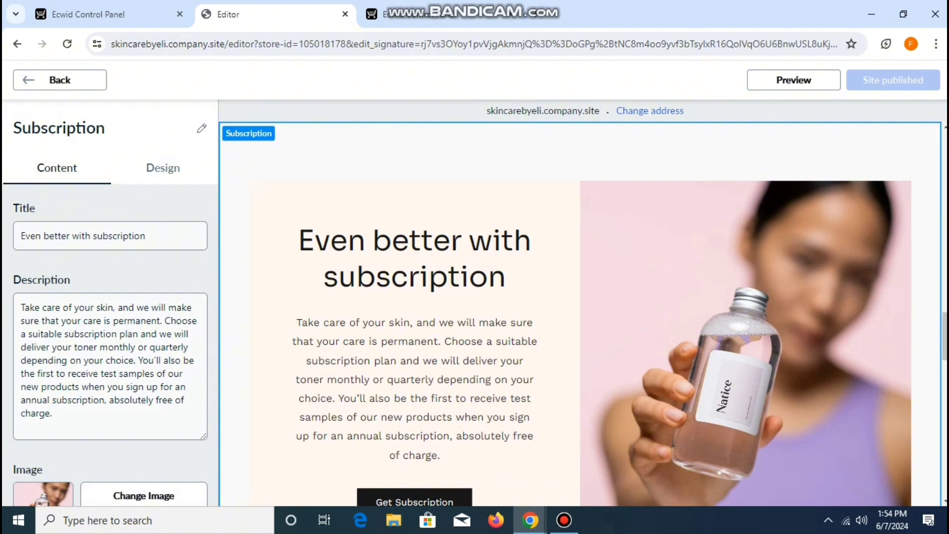
scroll(580, 314, "down", 6)
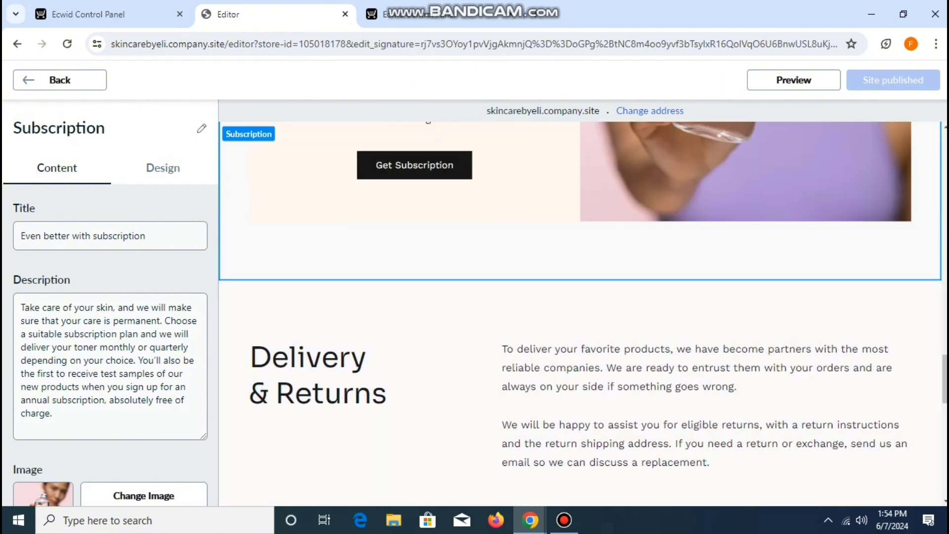
scroll(580, 296, "up", 5)
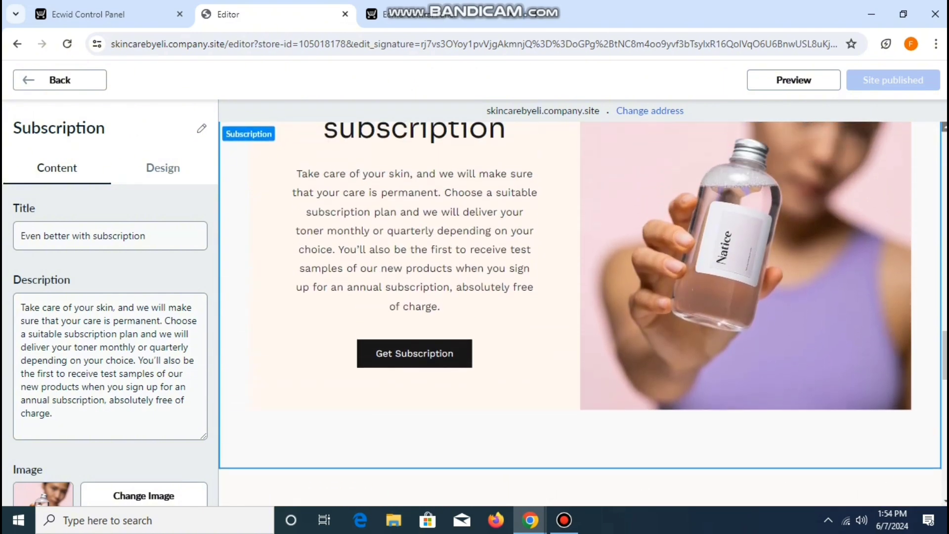
scroll(579, 297, "up", 1)
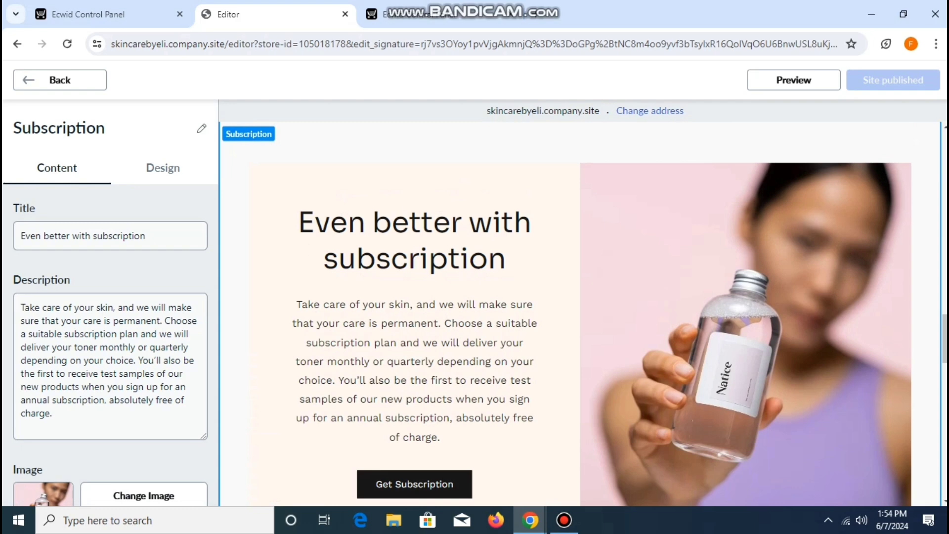
scroll(110, 303, "down", 3)
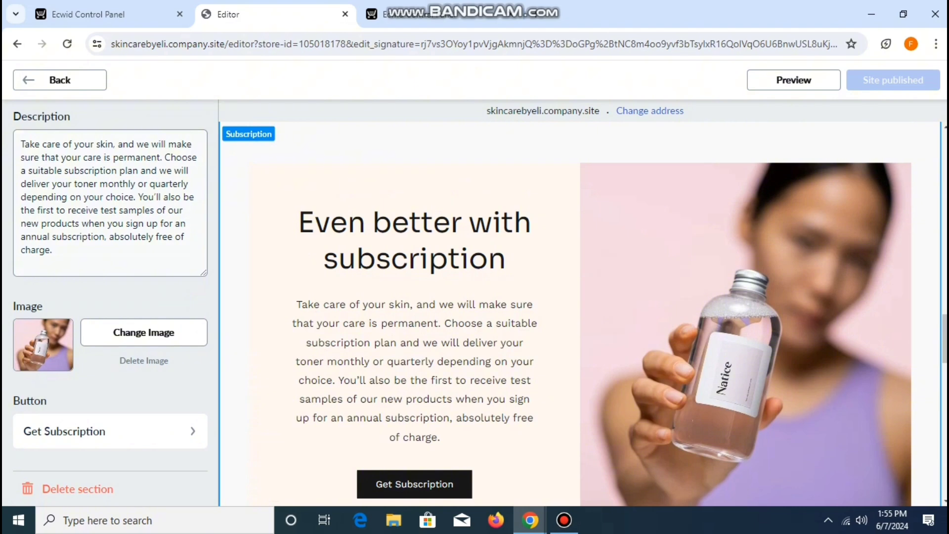
left_click(77, 488)
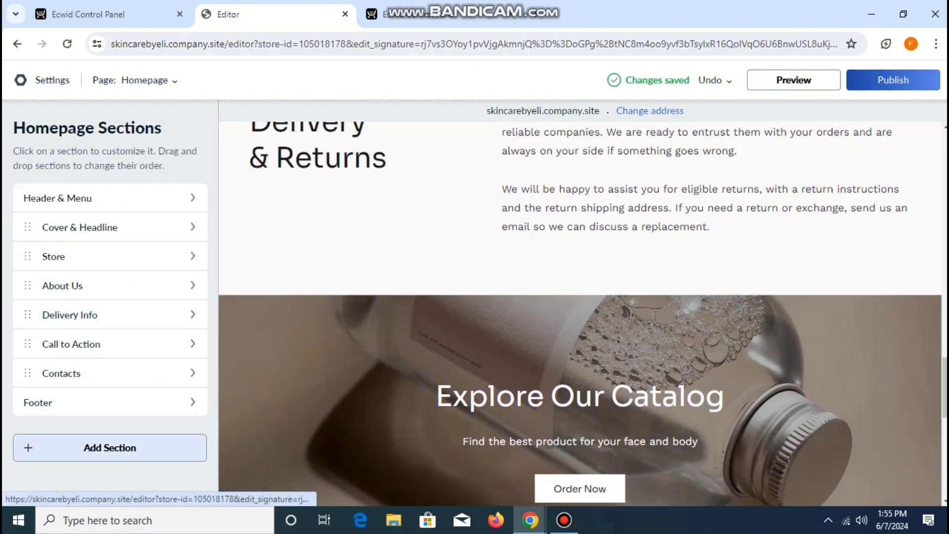
Look at the section templates that can be added and check the homepage's Delivery & Returns section.
left_click(109, 448)
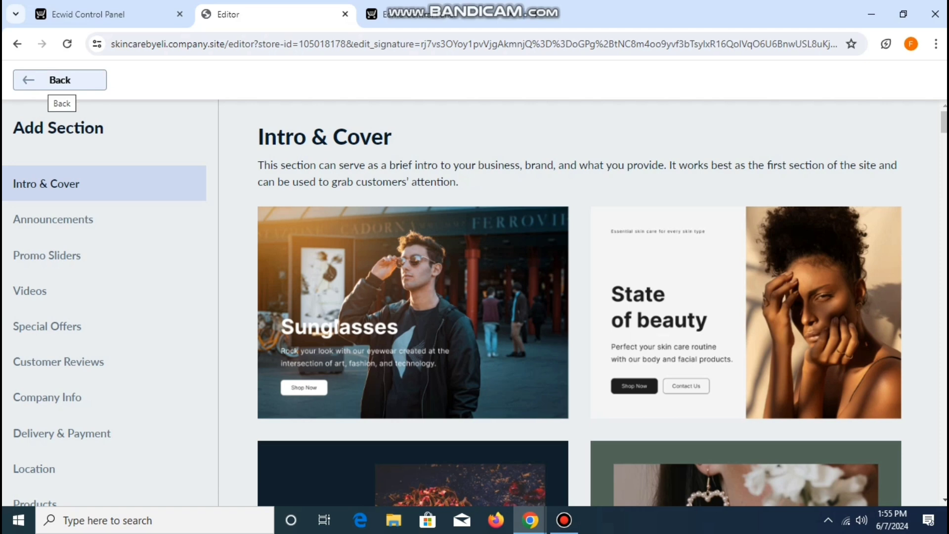
left_click(60, 80)
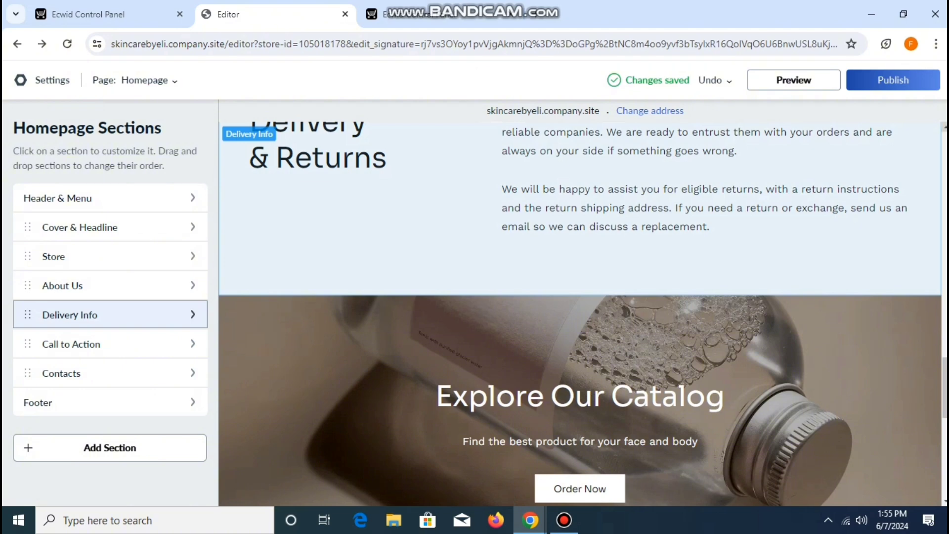
left_click(944, 127)
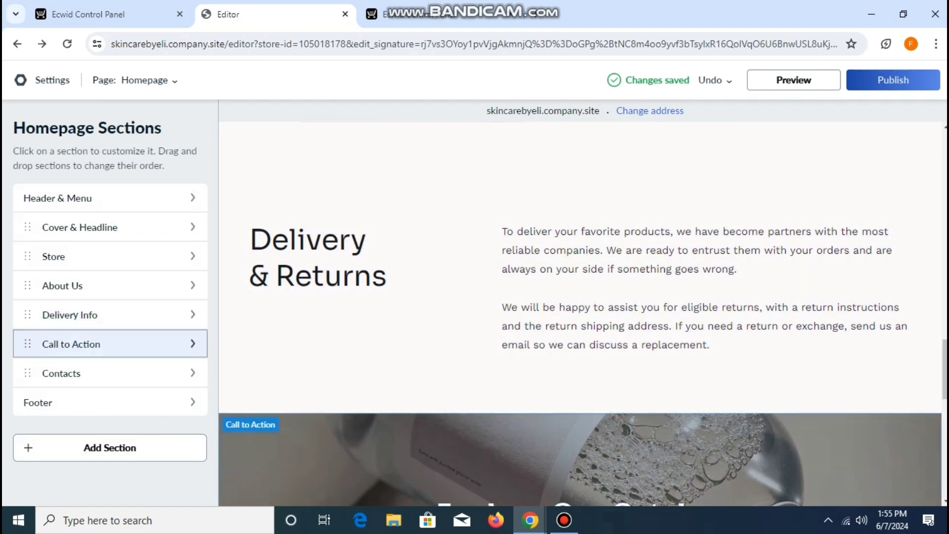
Replace the Call to Action section's image with the BabyfaceSETACNEB_850_grande file from Downloads.
left_click(109, 343)
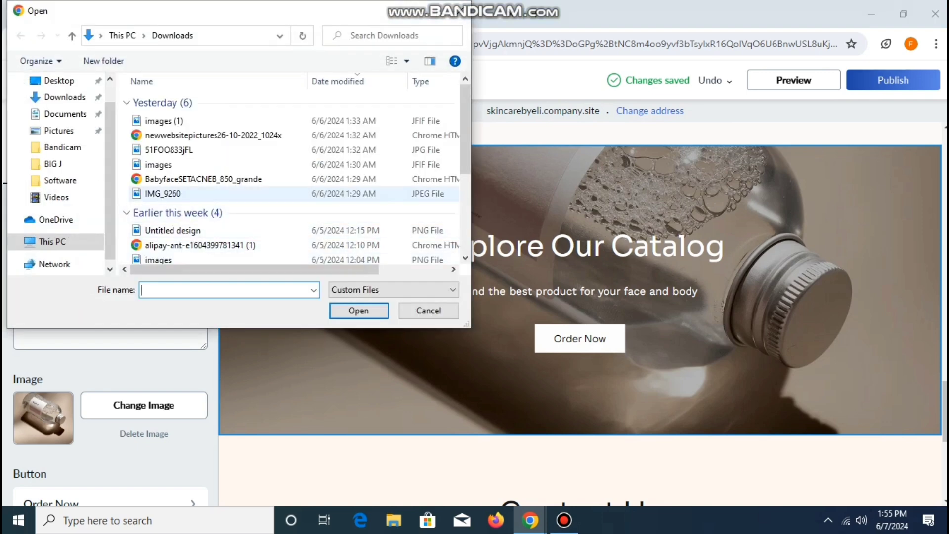
left_click(203, 179)
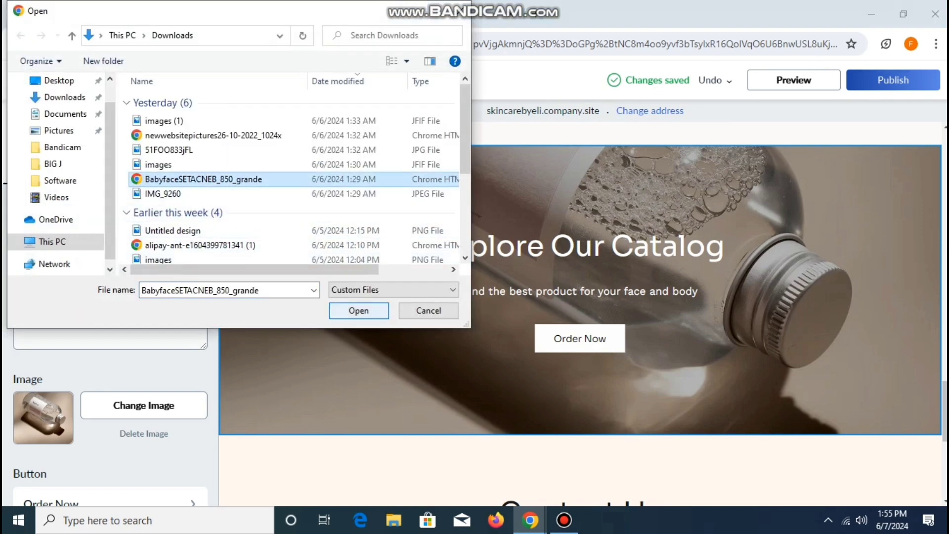
left_click(359, 310)
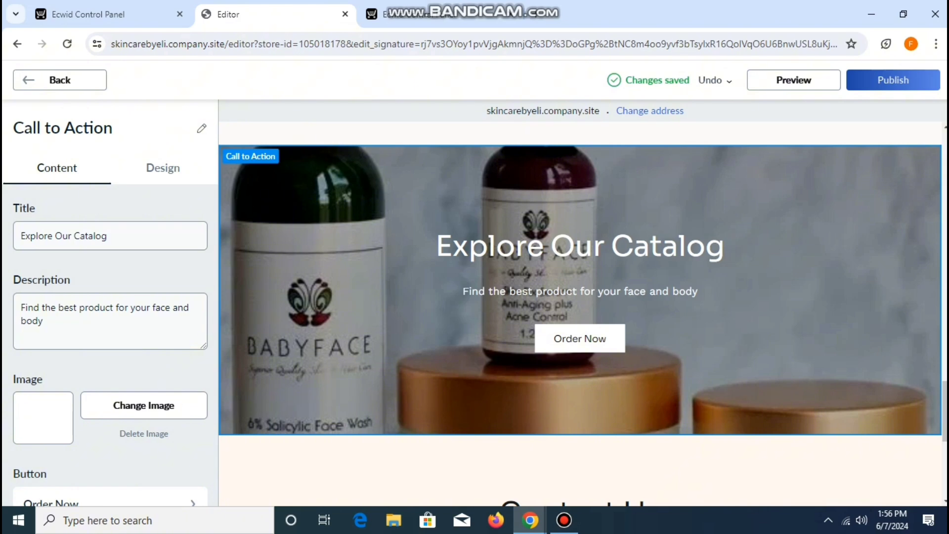
Check the title and click action of the Call to Action section's Order Now button, and return to the section list.
scroll(109, 303, "down", 1)
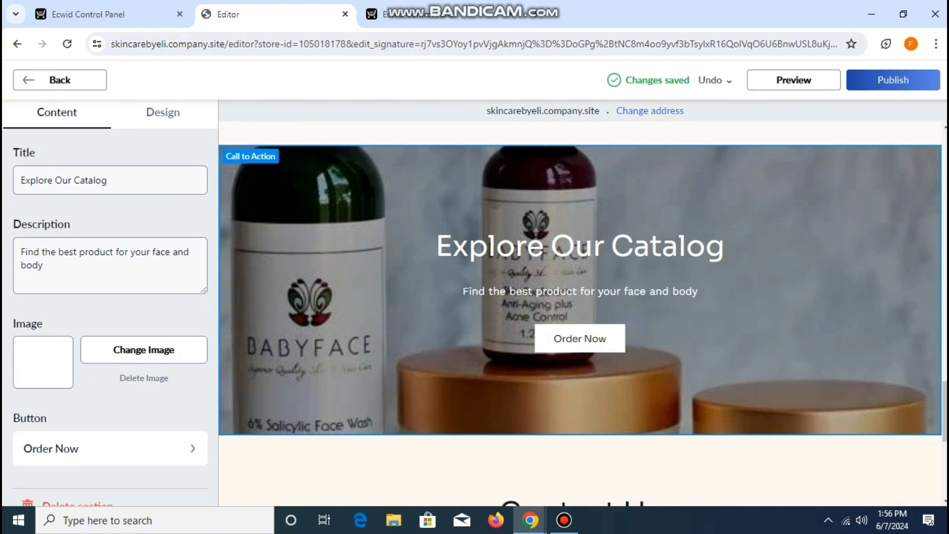
left_click(110, 448)
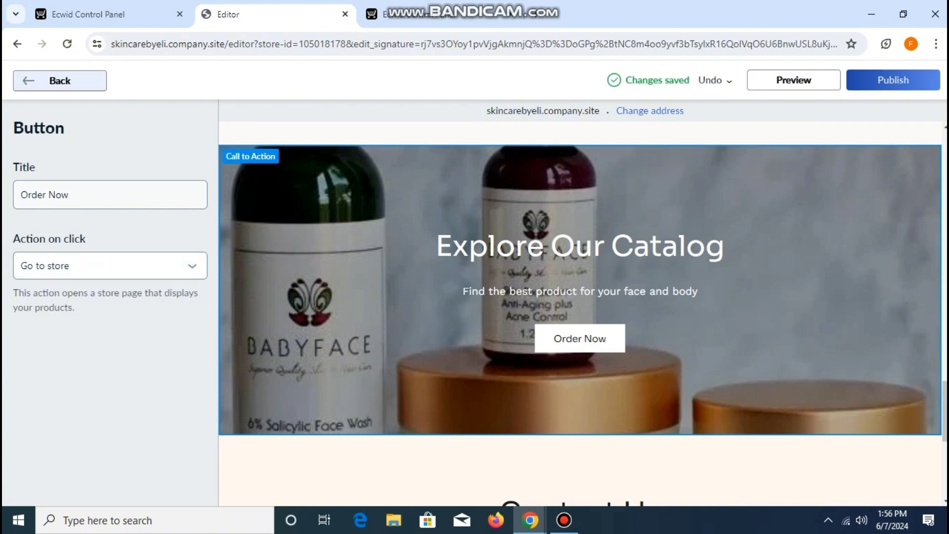
left_click(60, 80)
left_click(60, 80)
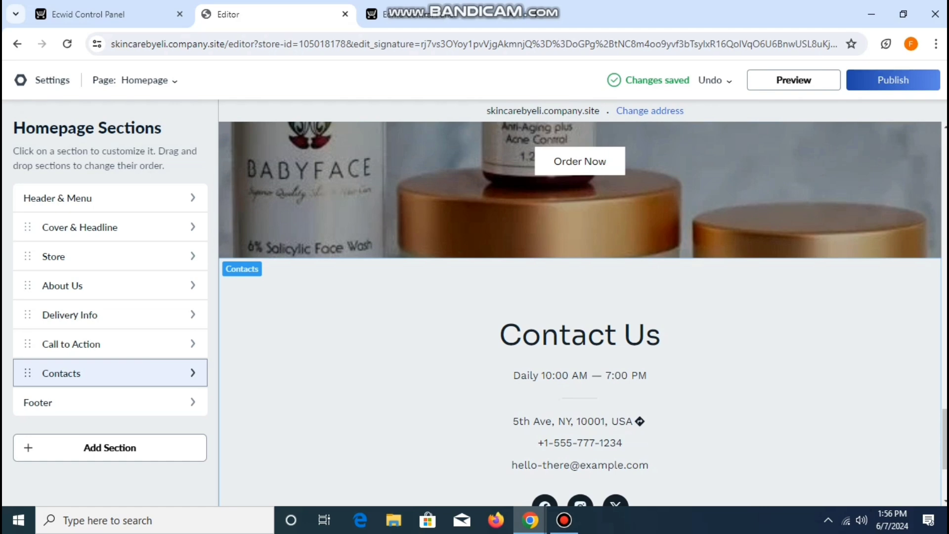
Look over the updated homepage sections, publish the changes and open the live site.
scroll(579, 314, "down", 3)
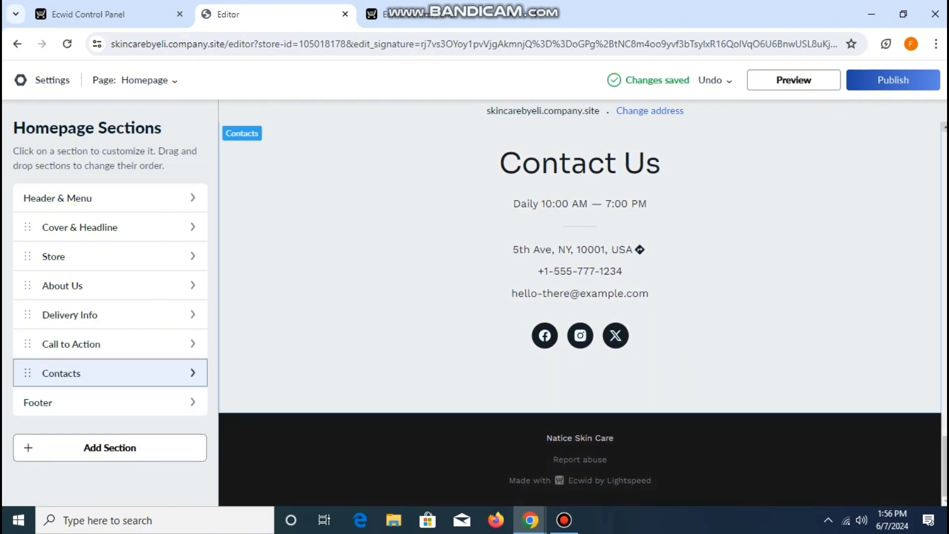
scroll(580, 314, "up", 3)
scroll(579, 301, "up", 5)
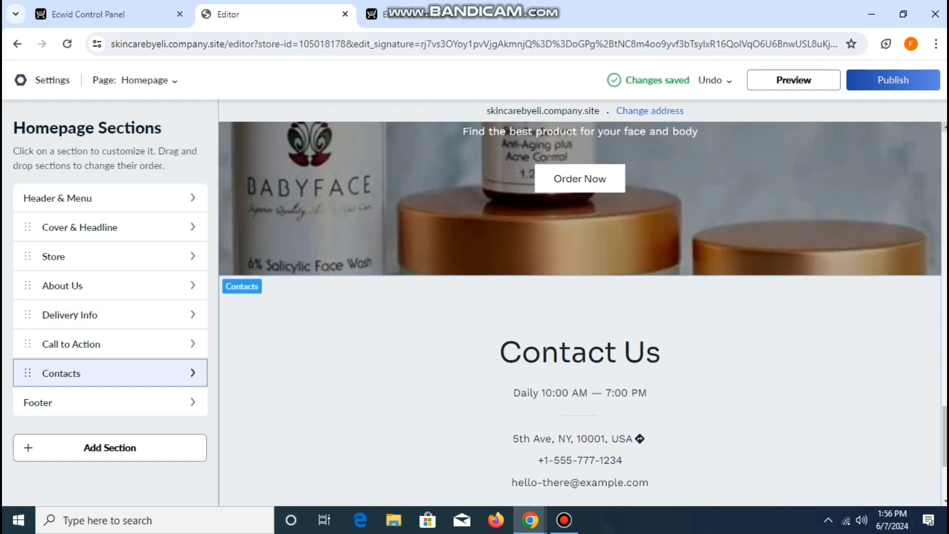
scroll(579, 301, "up", 6)
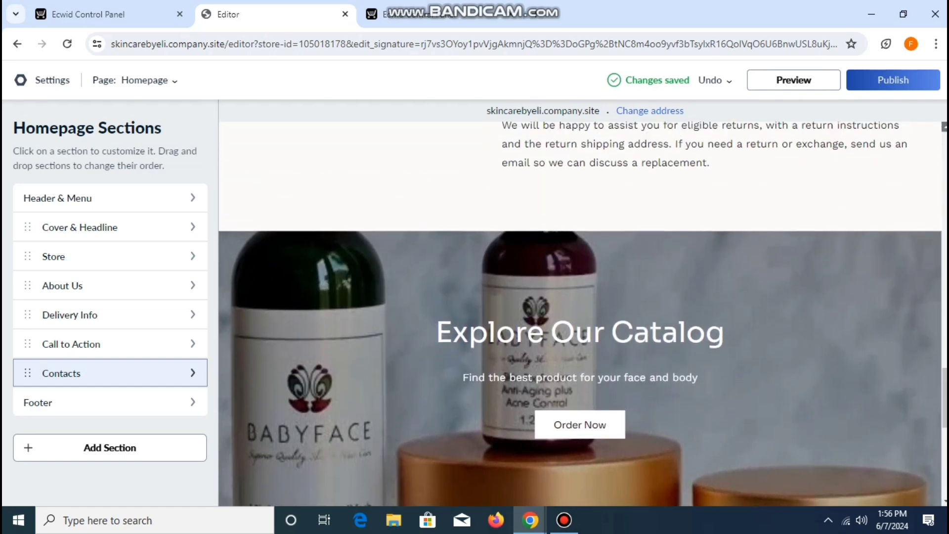
scroll(580, 302, "up", 2)
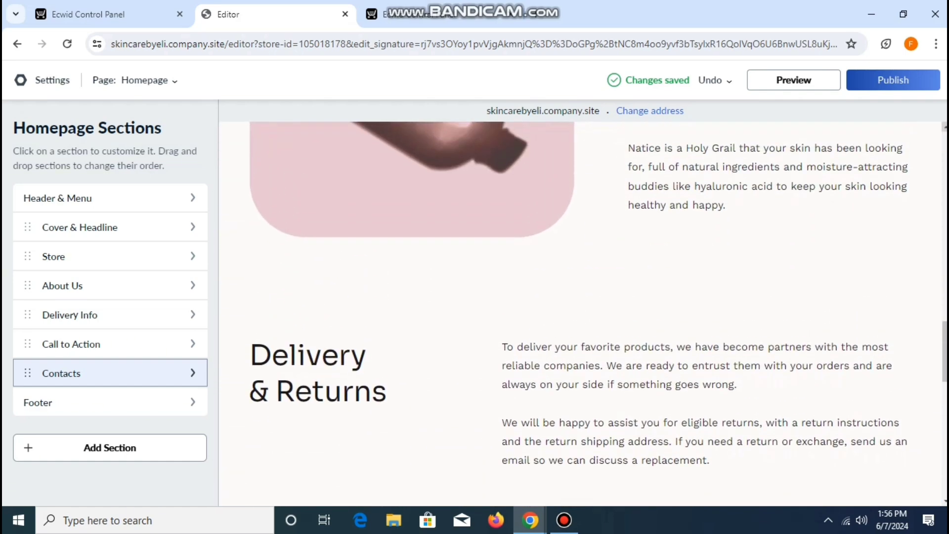
scroll(580, 301, "up", 5)
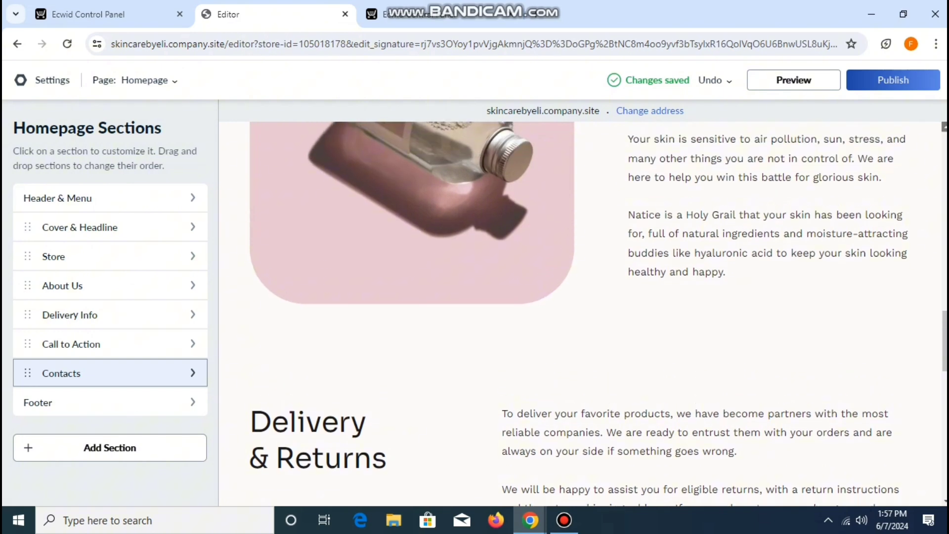
scroll(580, 302, "up", 1)
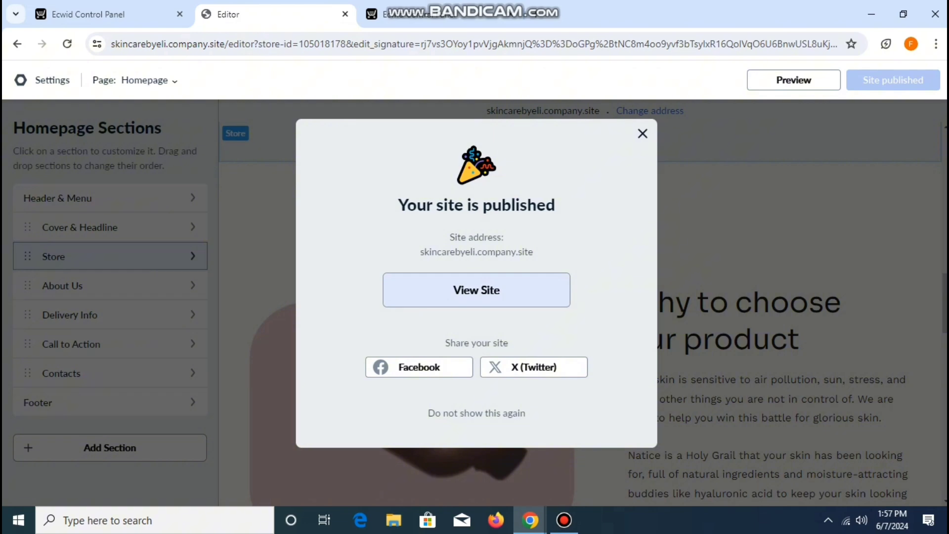
left_click(476, 290)
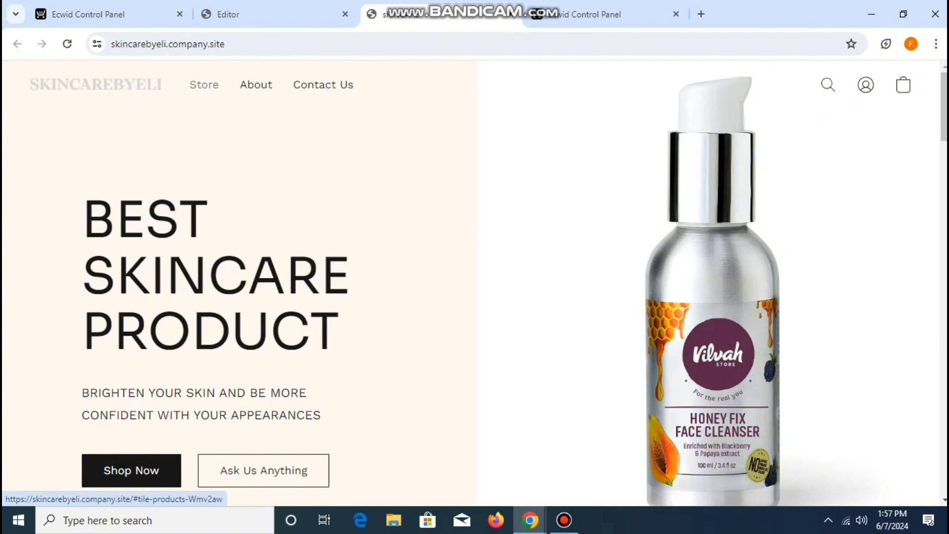
Test the live site's Store link and Shop Now button, and look through the page down to its footer.
left_click(204, 84)
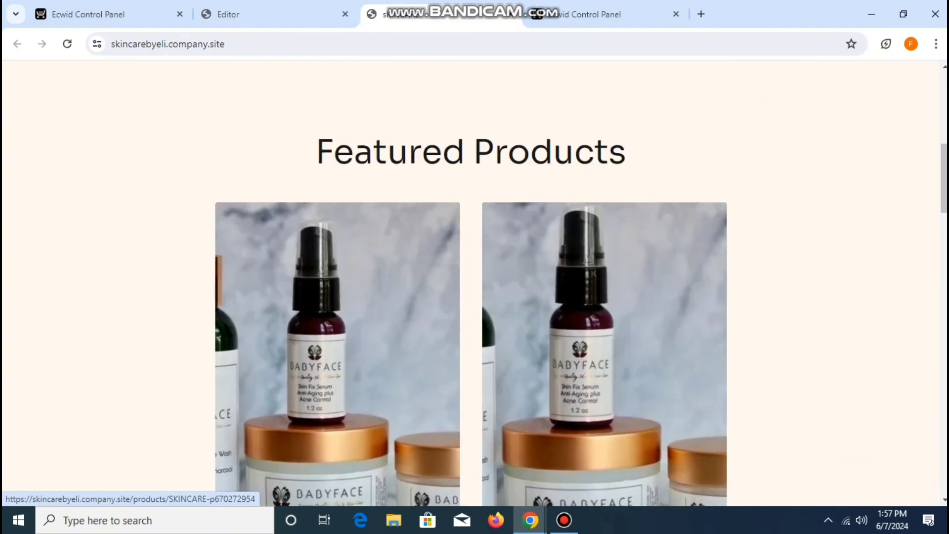
scroll(475, 282, "up", 6)
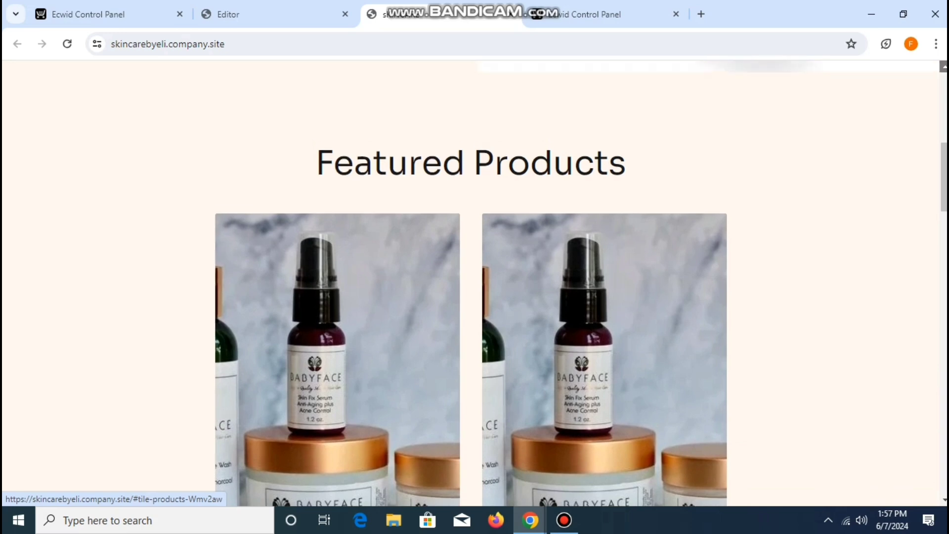
scroll(474, 282, "up", 3)
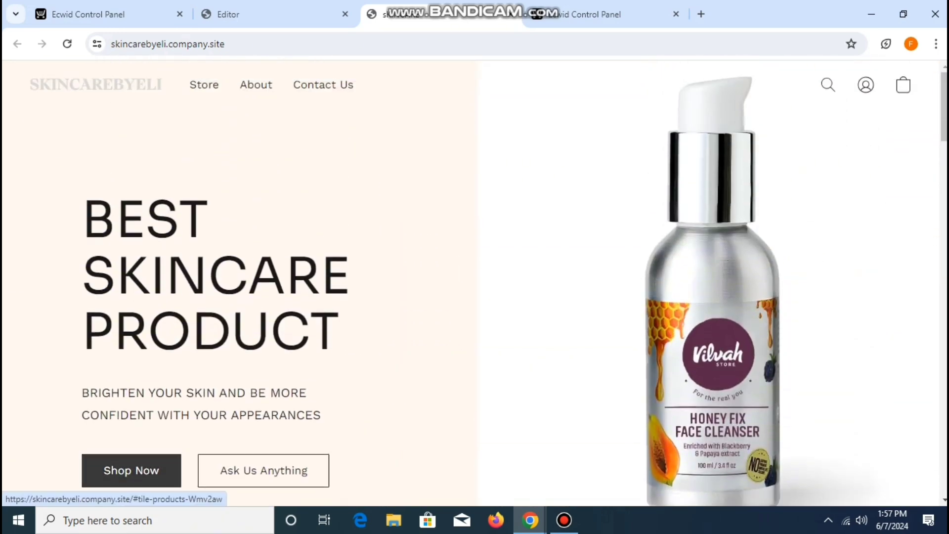
left_click(131, 470)
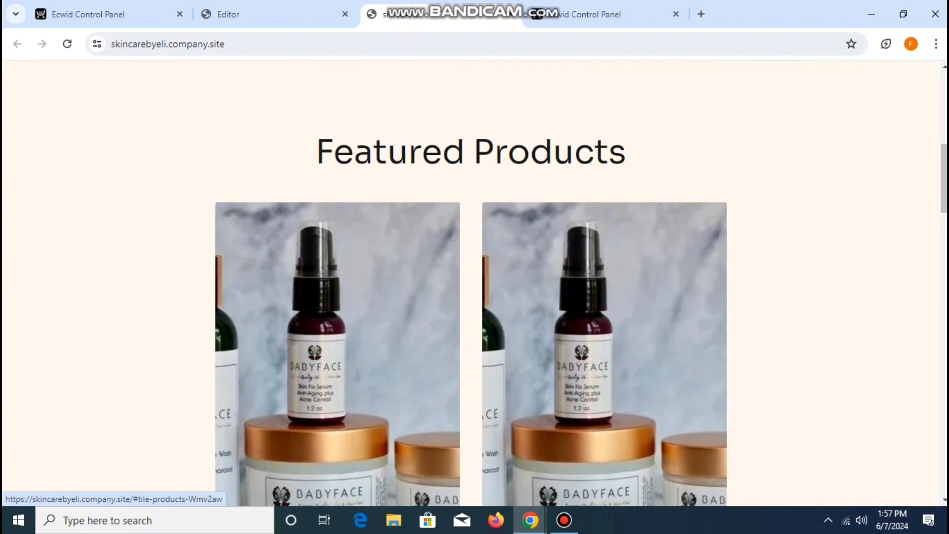
scroll(474, 281, "down", 15)
scroll(474, 282, "down", 10)
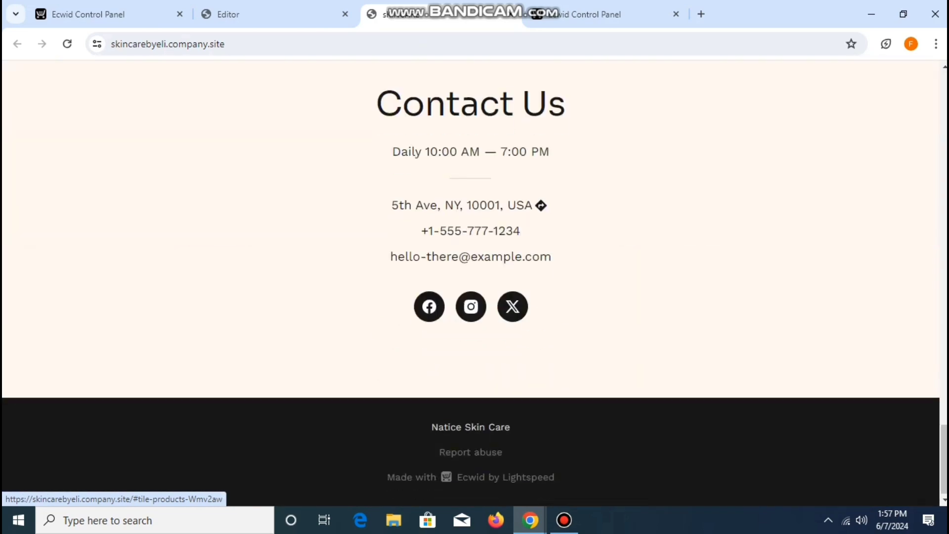
Look back over the live site's homepage sections from the footer up to the cover.
scroll(474, 281, "up", 5)
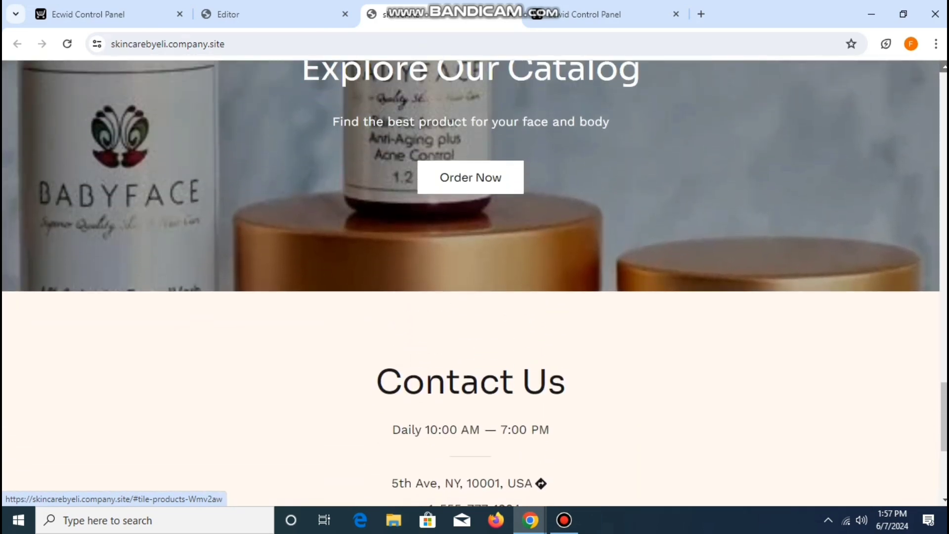
scroll(475, 282, "up", 10)
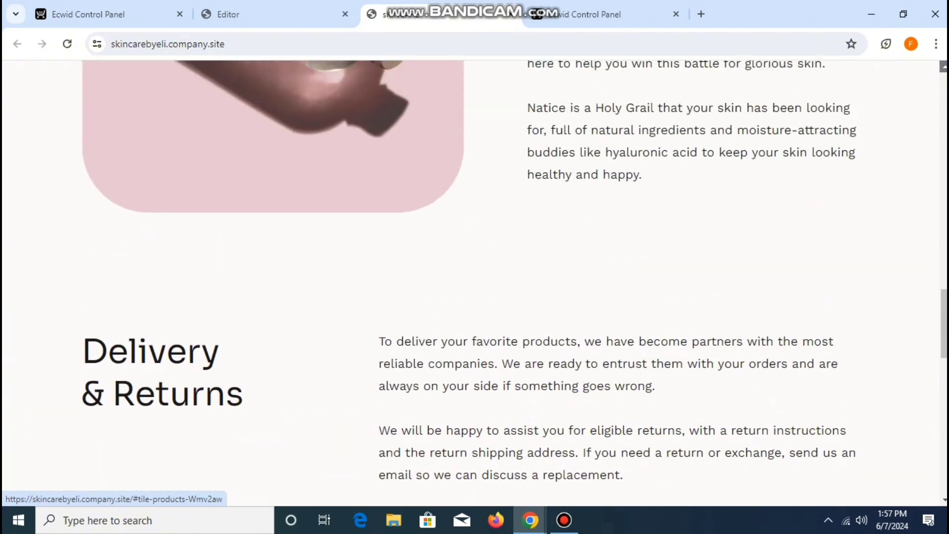
scroll(474, 282, "up", 8)
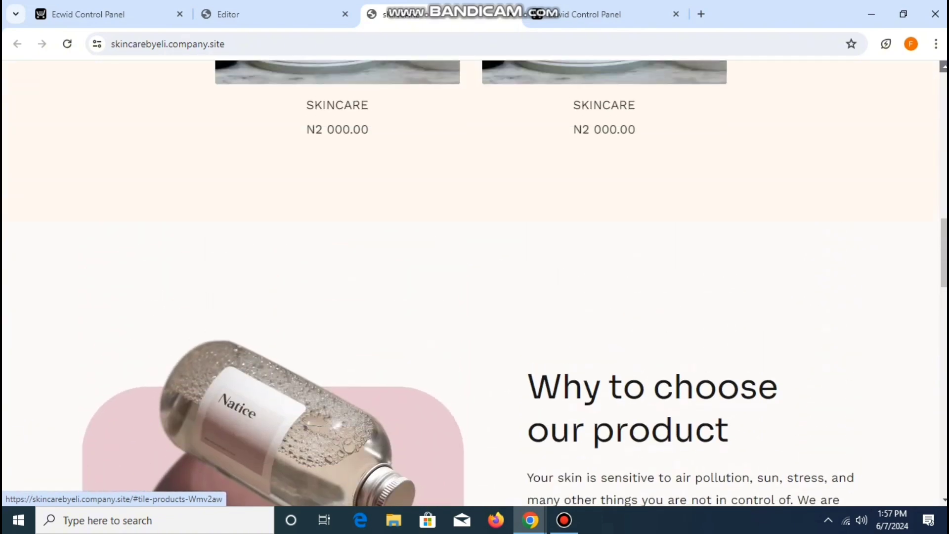
scroll(475, 282, "up", 3)
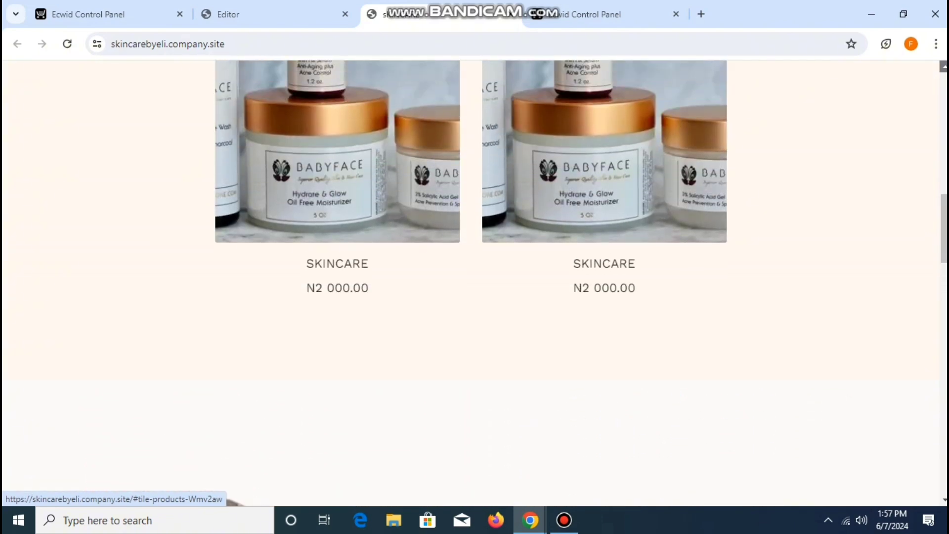
scroll(474, 281, "up", 10)
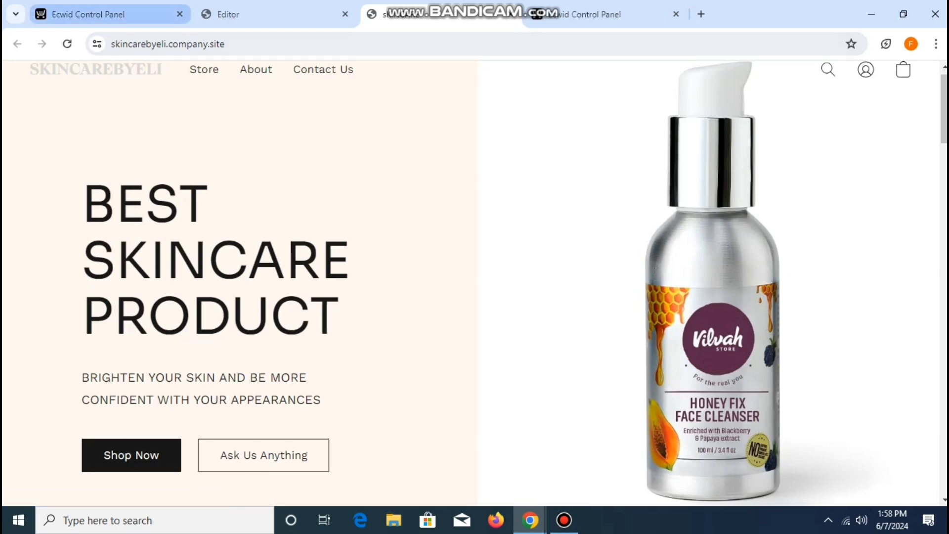
Return to the Ecwid control panel and look over the website overview's design, content and domain options.
left_click(99, 14)
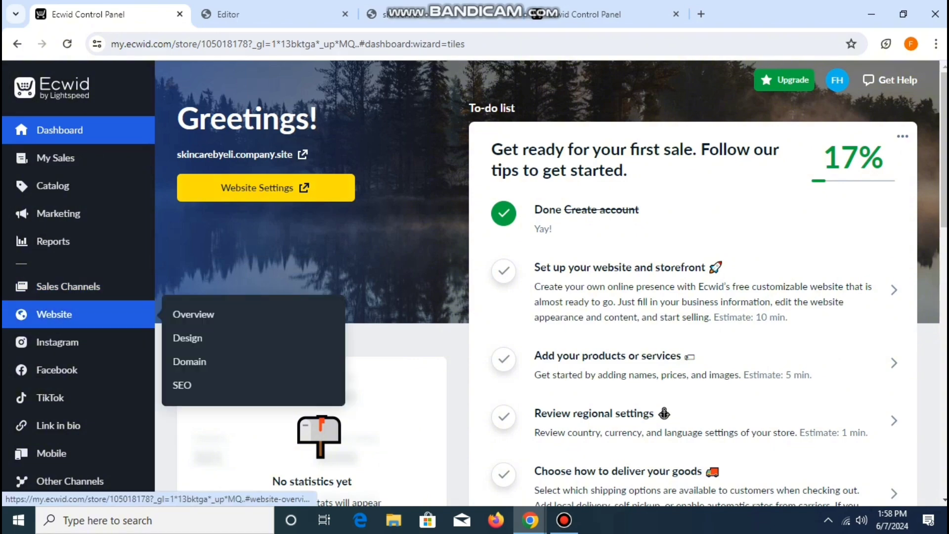
left_click(55, 314)
scroll(54, 311, "down", 4)
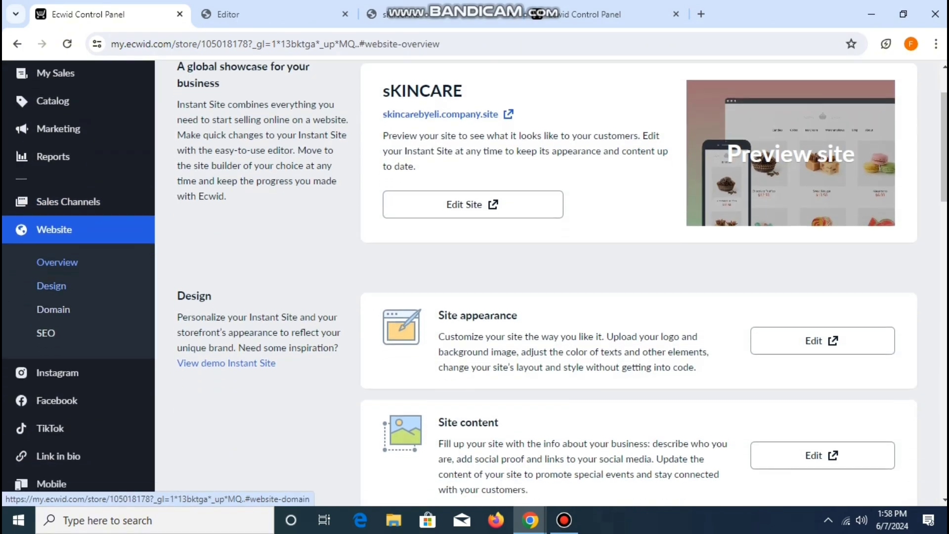
scroll(820, 322, "down", 4)
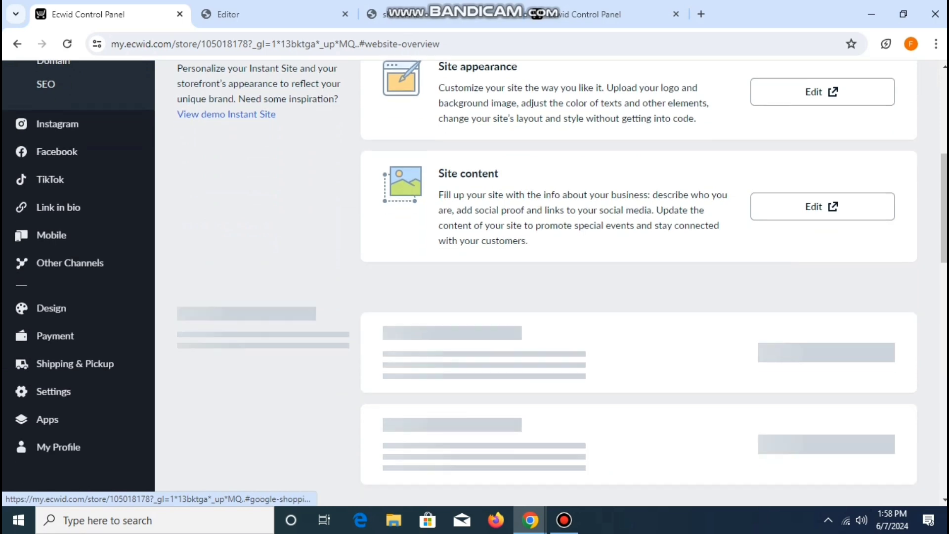
scroll(475, 284, "up", 3)
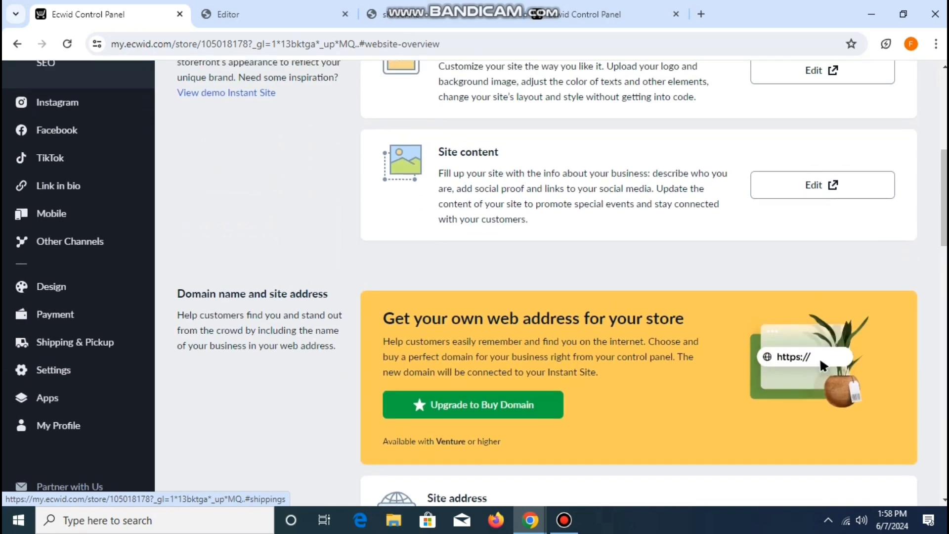
scroll(45, 334, "up", 3)
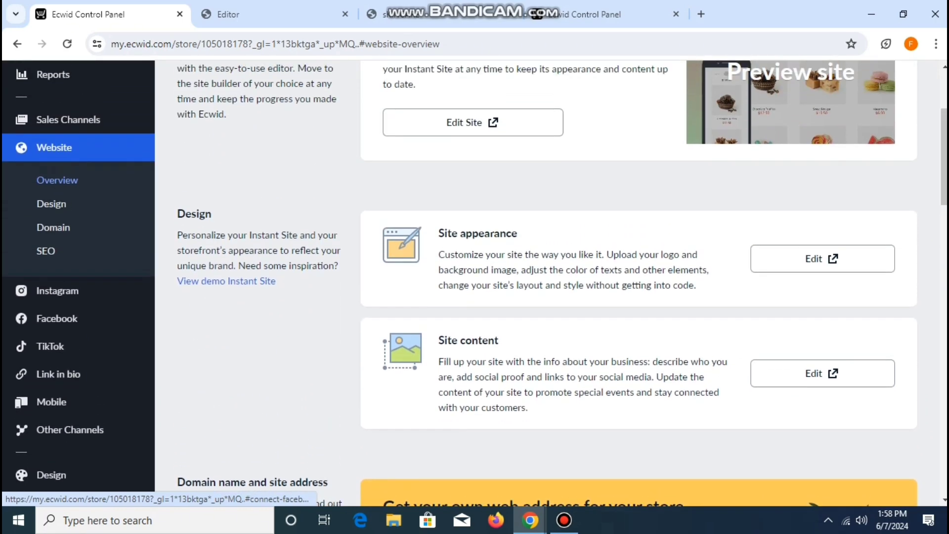
scroll(45, 327, "up", 3)
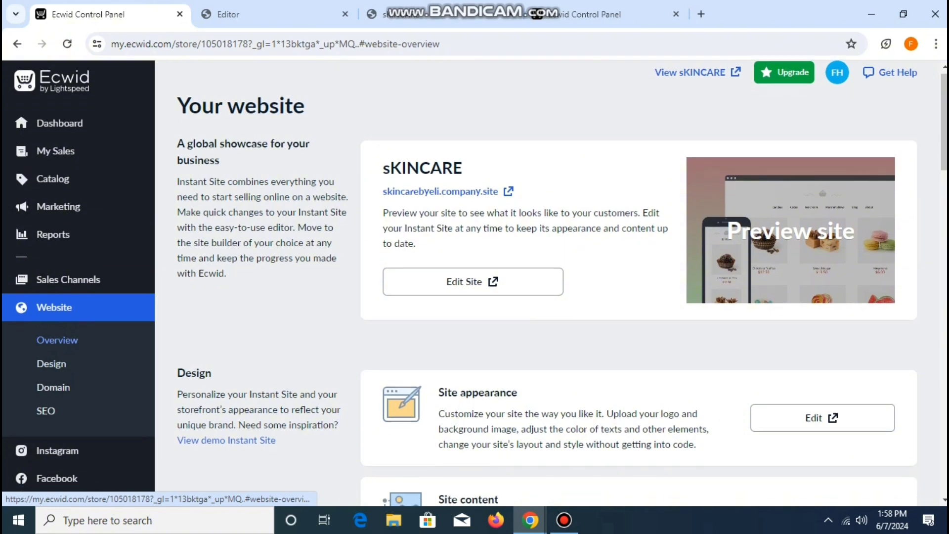
scroll(46, 326, "down", 4)
scroll(49, 392, "down", 3)
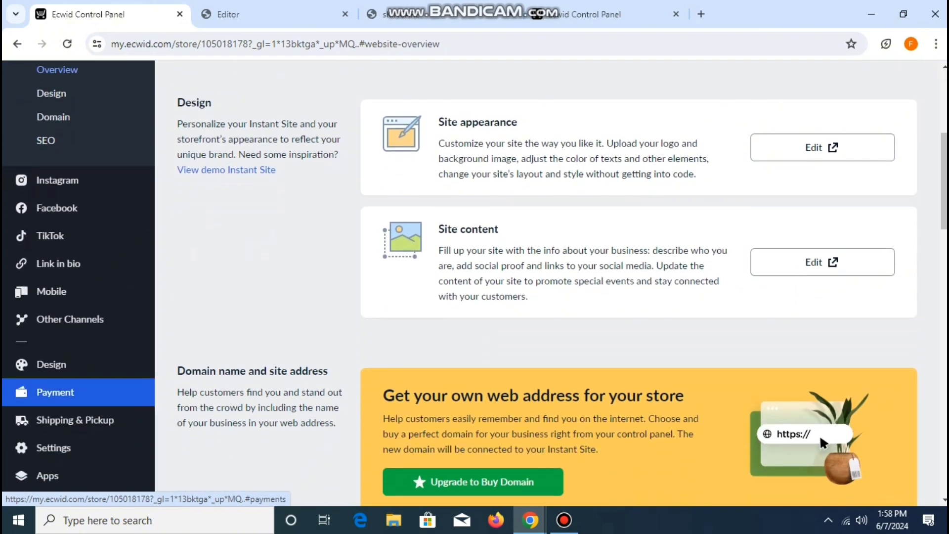
Add Paystack Payment Gateway as an online payment method for Nigeria and look over its test mode and key settings.
left_click(55, 392)
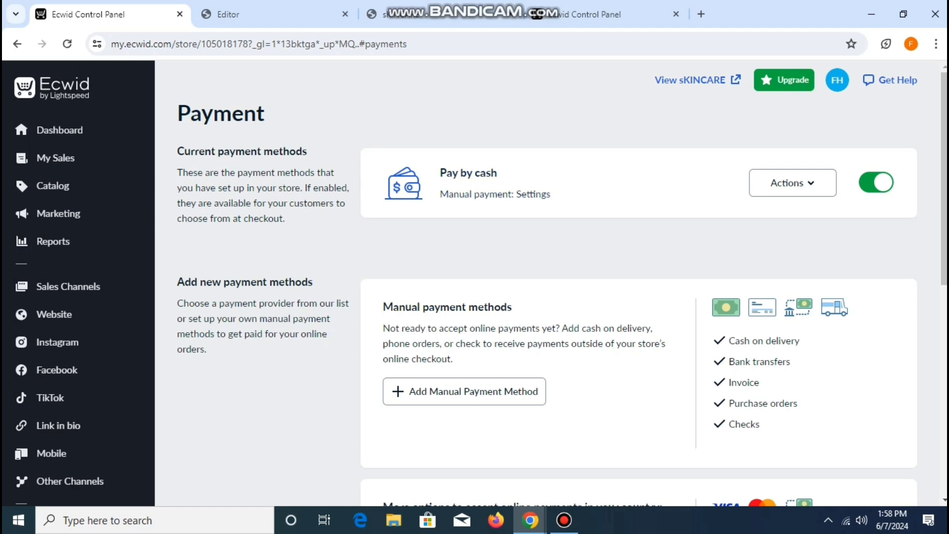
scroll(548, 281, "down", 3)
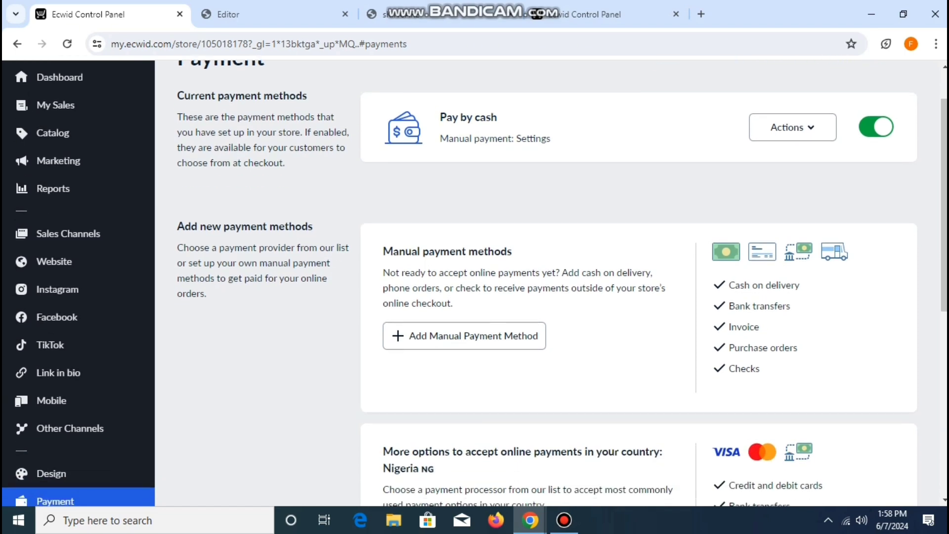
scroll(548, 282, "down", 1)
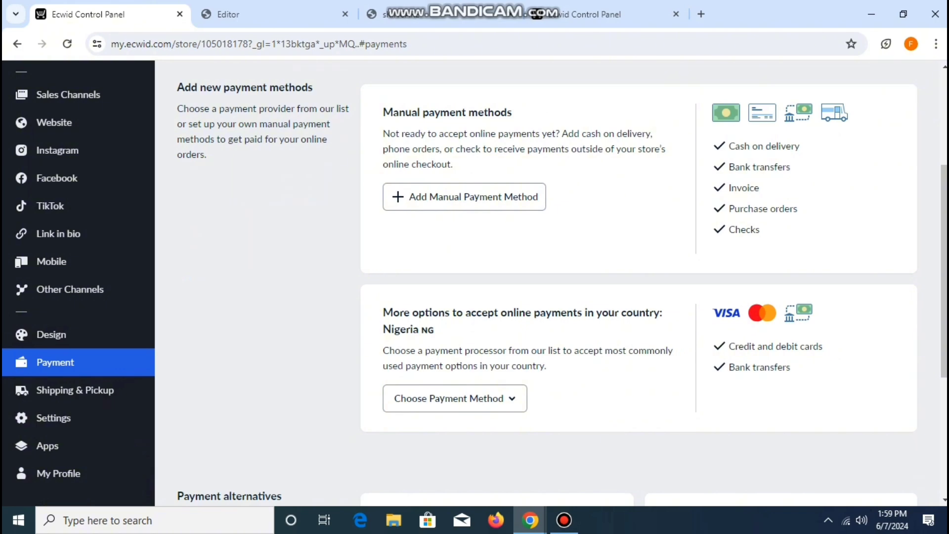
left_click(454, 398)
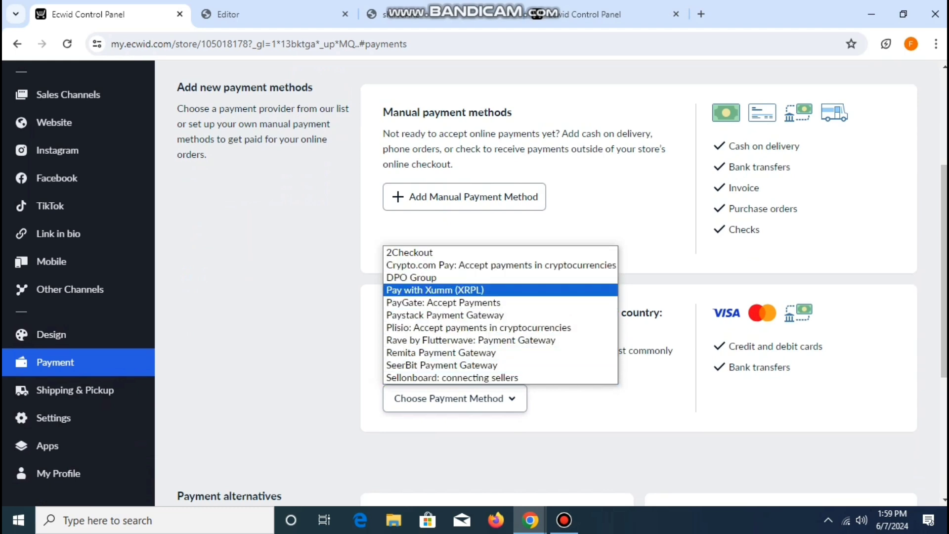
left_click(444, 315)
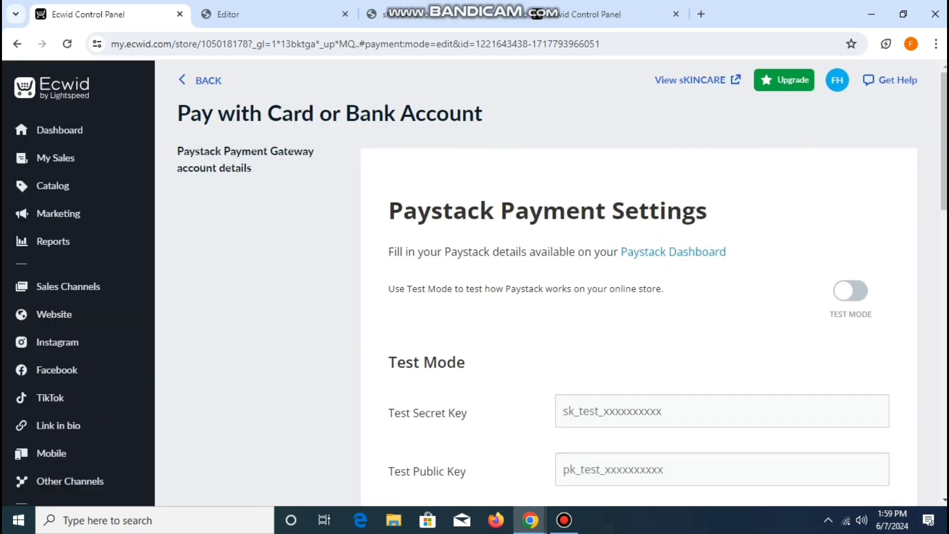
scroll(551, 281, "down", 1)
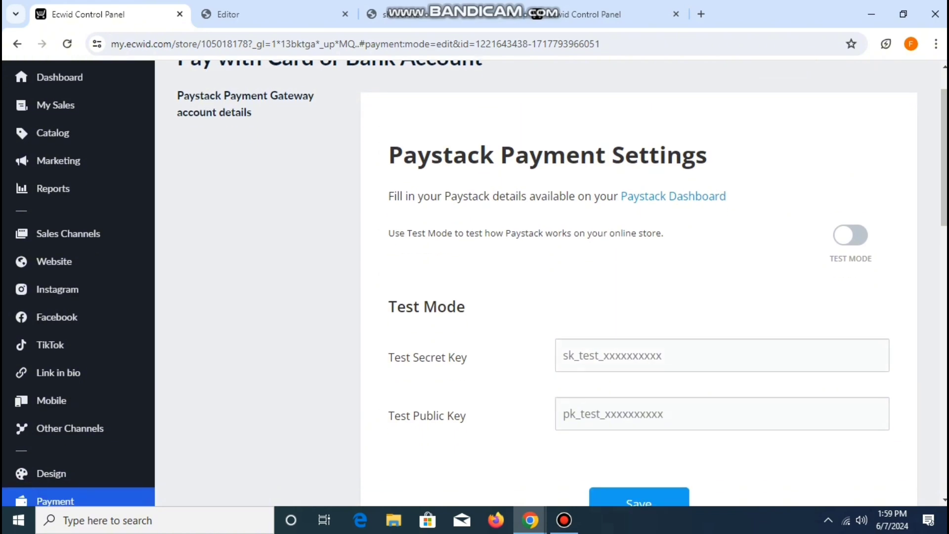
scroll(474, 283, "down", 2)
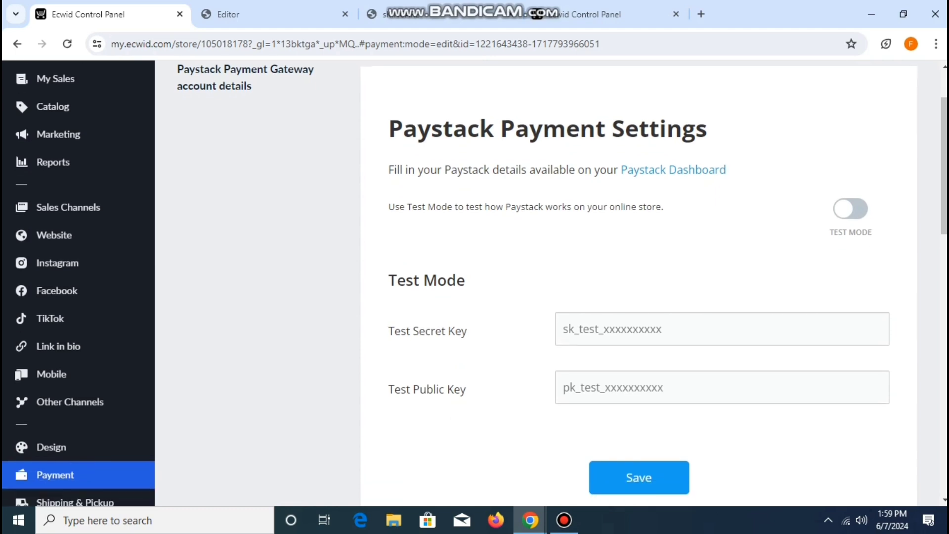